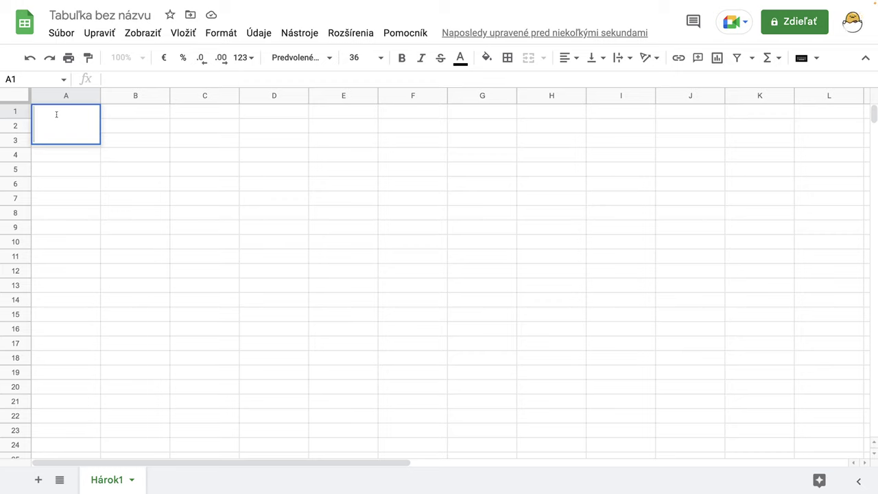
- Insert a duck emoji in cell A1 and enter 5 beside it in B1
{"action": "key", "text": "ctrl+super+space"}
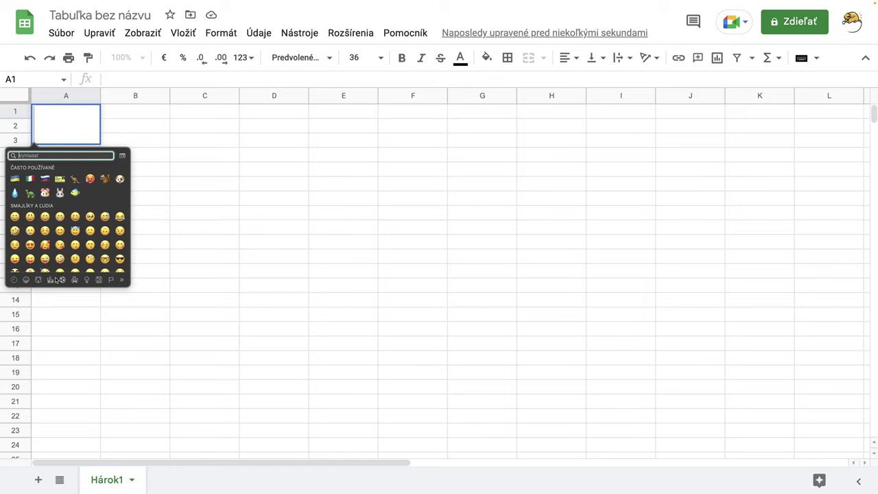
{"action": "left_click", "coordinate": [38, 280]}
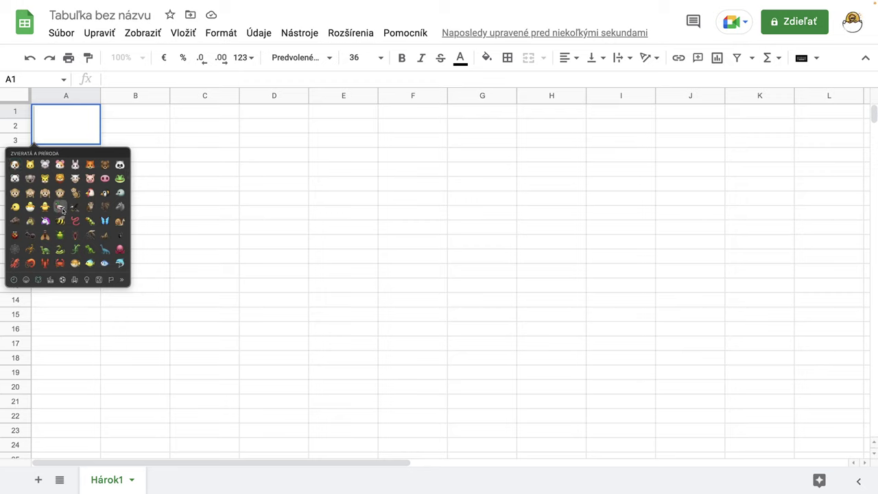
{"action": "left_click", "coordinate": [60, 208]}
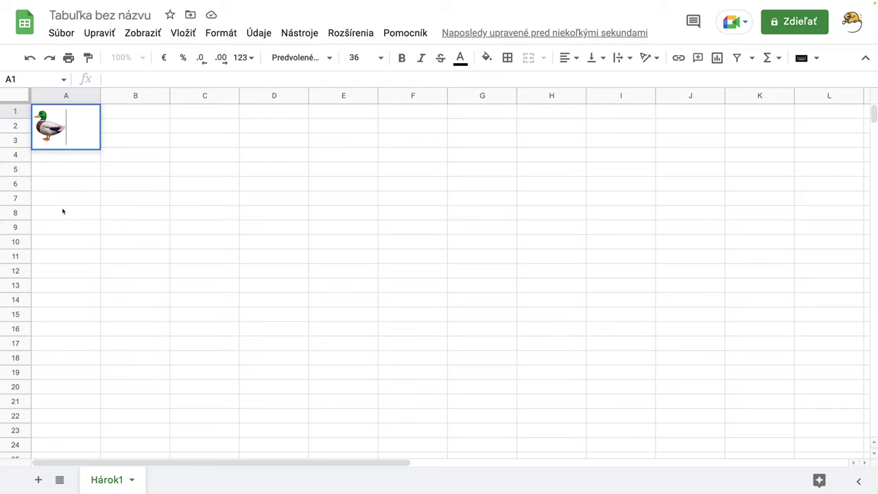
{"action": "key", "text": "Return"}
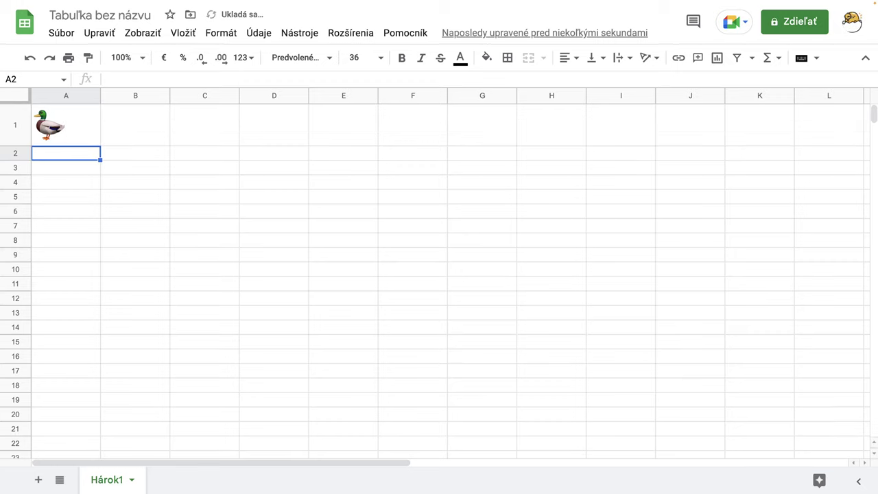
{"action": "left_click", "coordinate": [138, 142]}
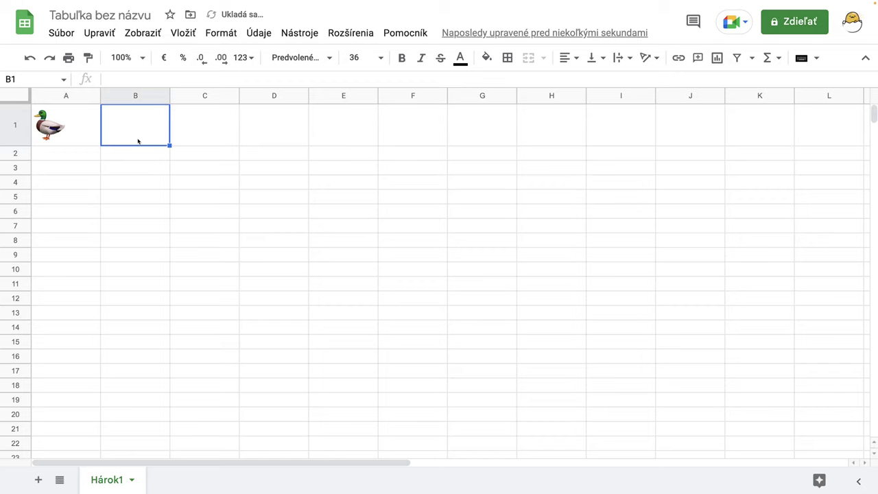
{"action": "type", "text": "5"}
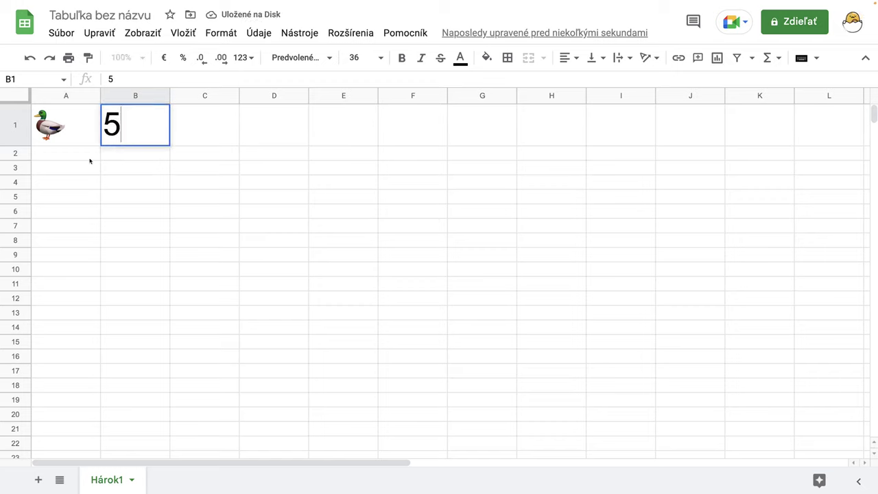
- Insert a blue butterfly emoji in cell A2 and enter 100 beside it in B2
{"action": "left_click", "coordinate": [59, 158]}
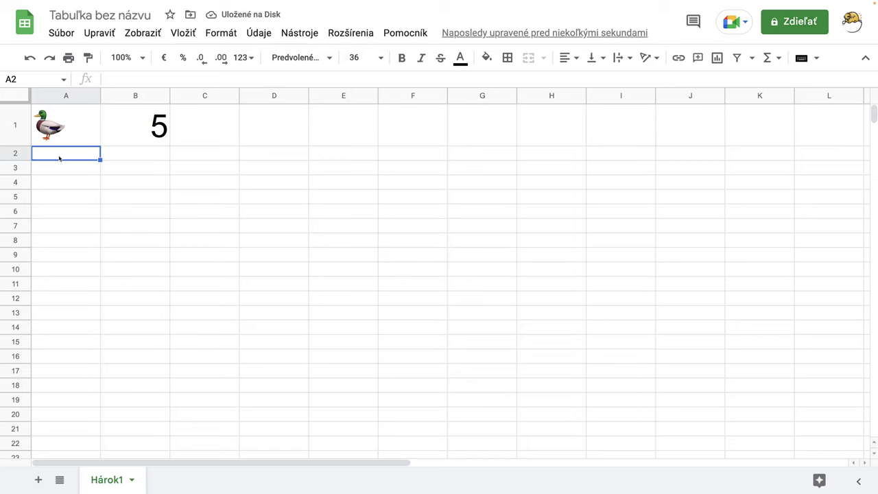
{"action": "double_click", "coordinate": [59, 157]}
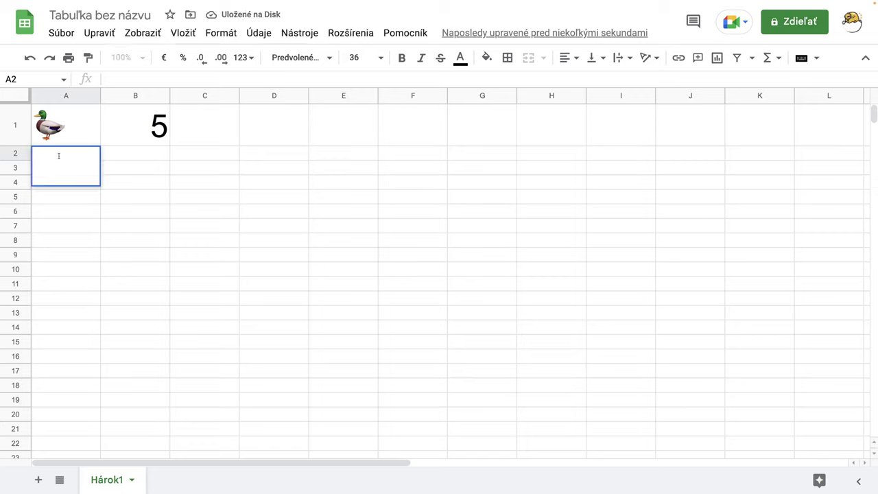
{"action": "key", "text": "ctrl+super+space"}
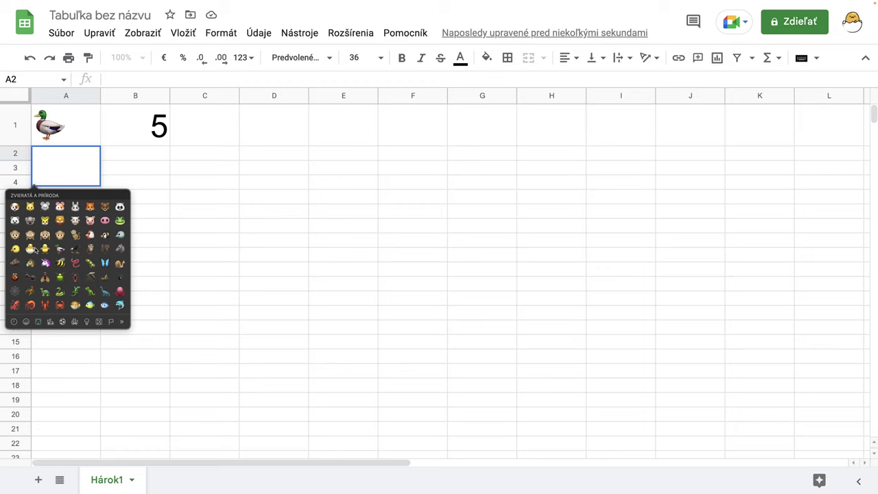
{"action": "scroll", "coordinate": [74, 274], "scroll_direction": "down", "scroll_amount": 1}
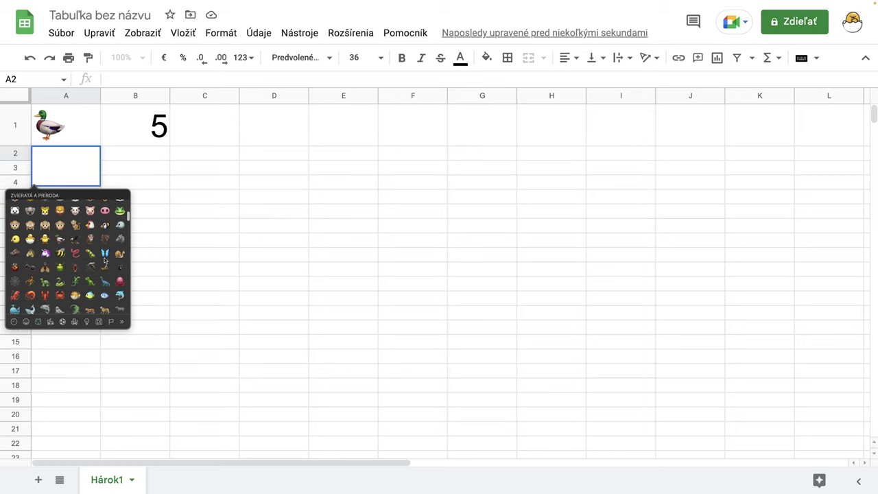
{"action": "left_click", "coordinate": [106, 254]}
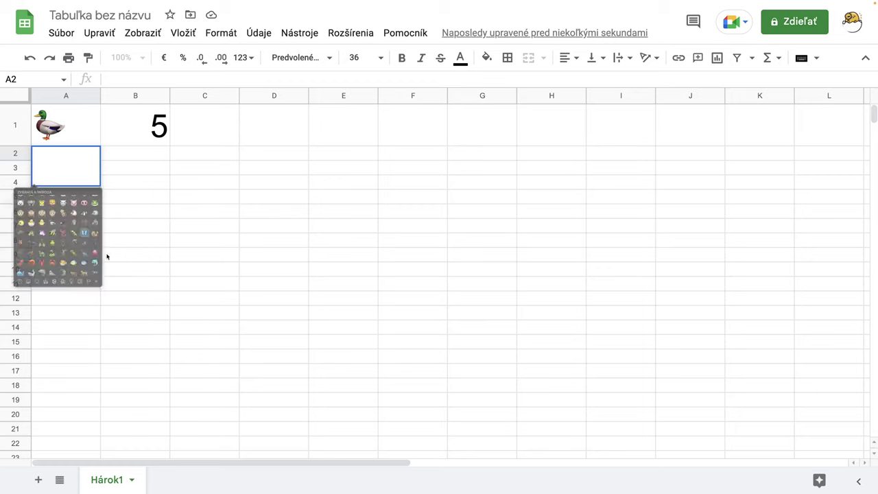
{"action": "left_click", "coordinate": [145, 158]}
{"action": "type", "text": "100"}
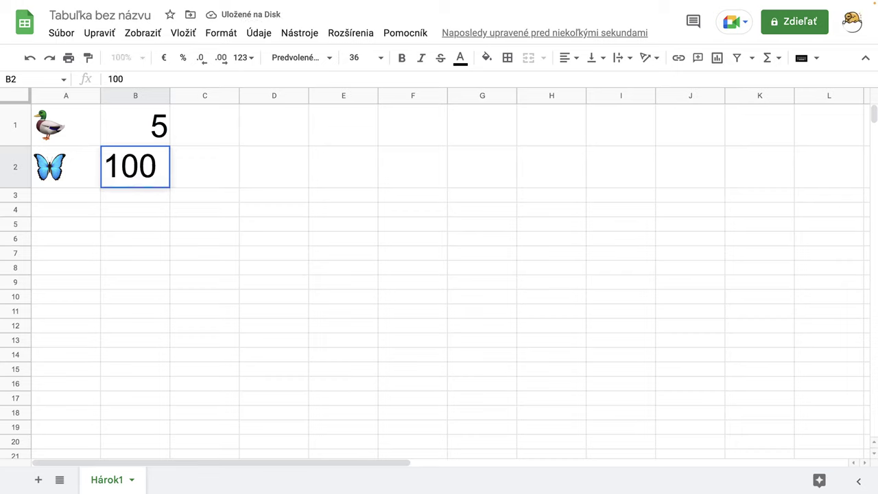
{"action": "key", "text": "Return"}
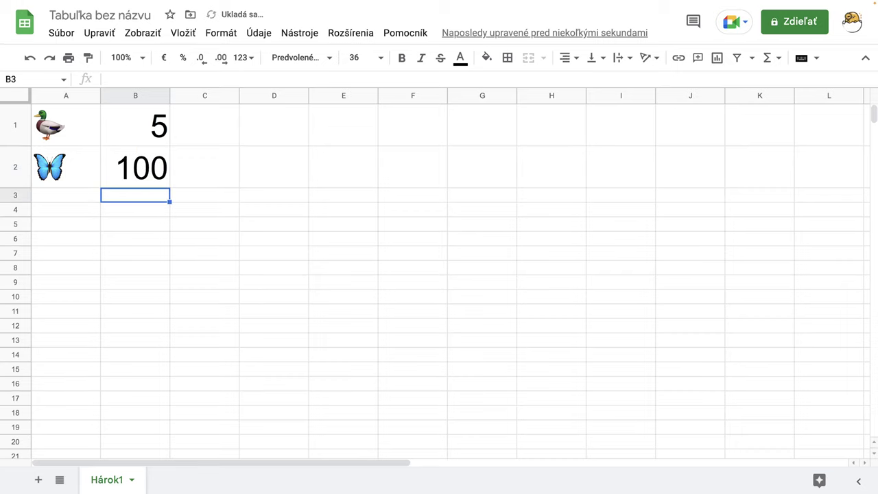
- Insert a tiger emoji in cell A3 and enter 3 beside it in B3
{"action": "left_click", "coordinate": [60, 198]}
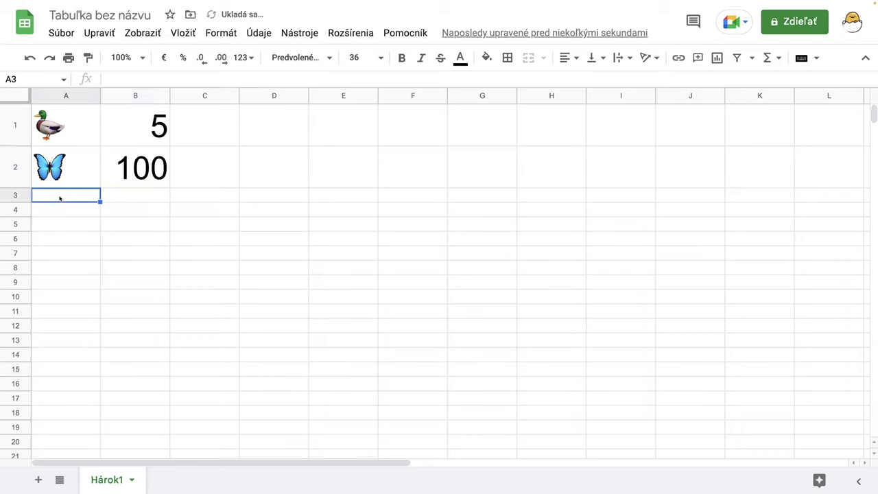
{"action": "key", "text": "ctrl+super+space"}
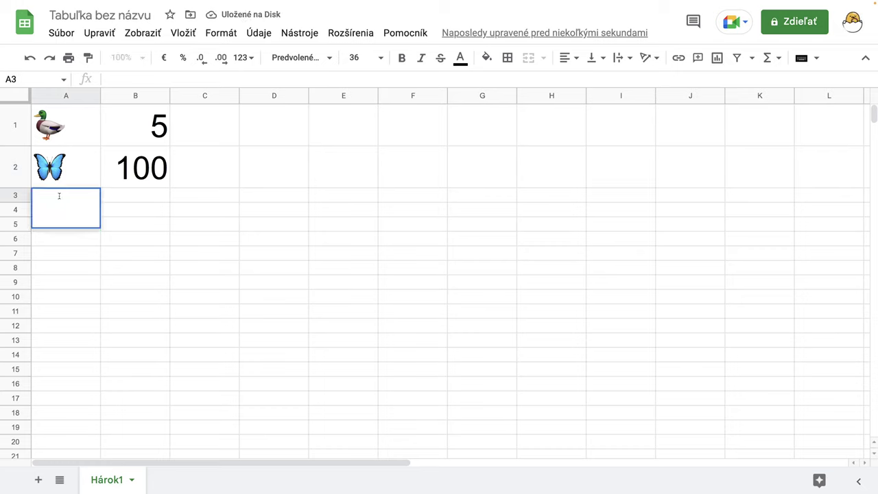
{"action": "scroll", "coordinate": [68, 302], "scroll_direction": "down", "scroll_amount": 3}
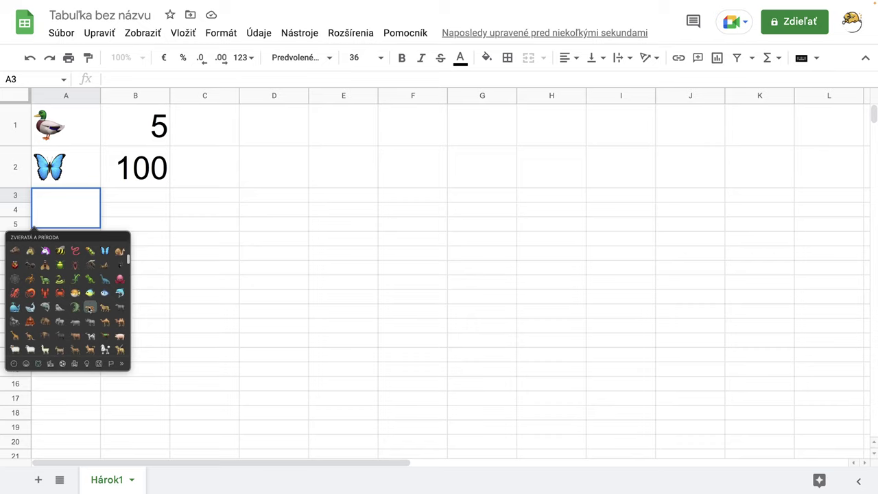
{"action": "left_click", "coordinate": [89, 308]}
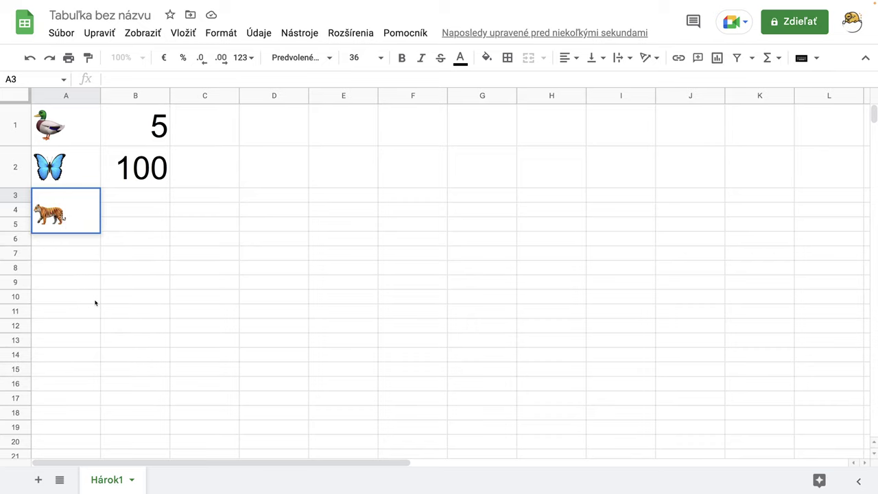
{"action": "key", "text": "Return"}
{"action": "left_click", "coordinate": [151, 221]}
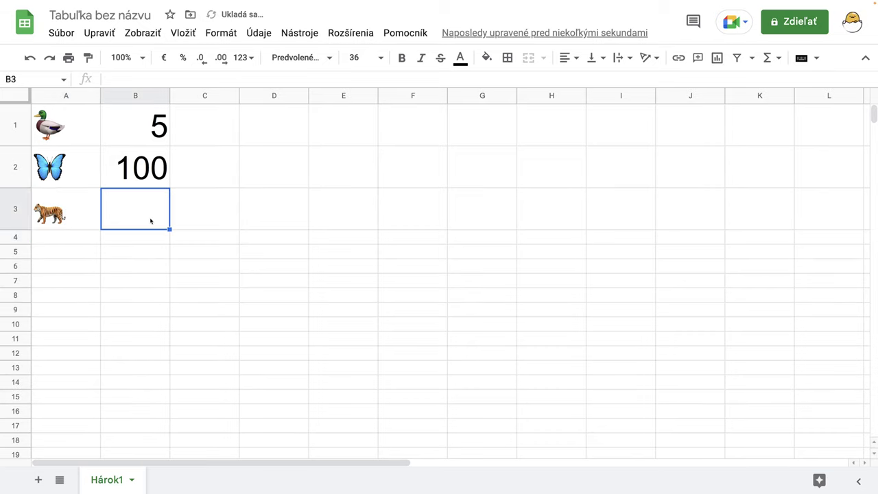
{"action": "type", "text": "3"}
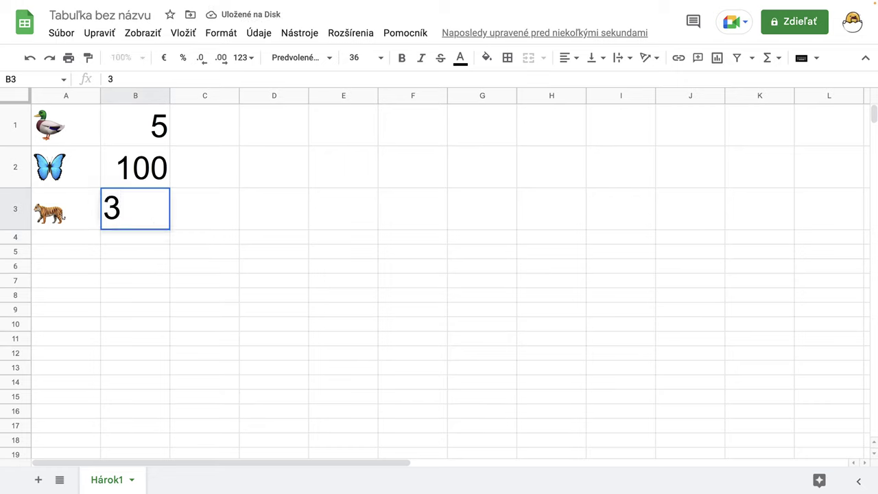
{"action": "key", "text": "Return"}
- Insert another blue butterfly emoji in cell A4 and enter 234 beside it in B4
{"action": "left_click", "coordinate": [60, 242]}
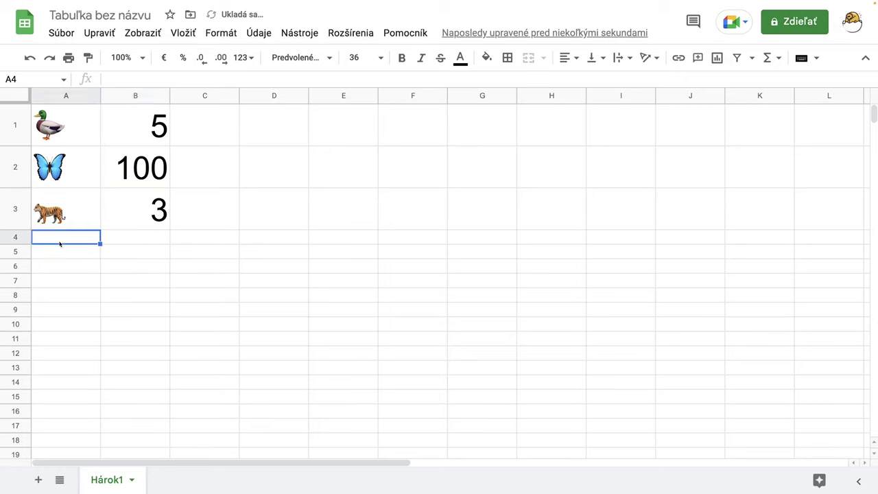
{"action": "double_click", "coordinate": [60, 242]}
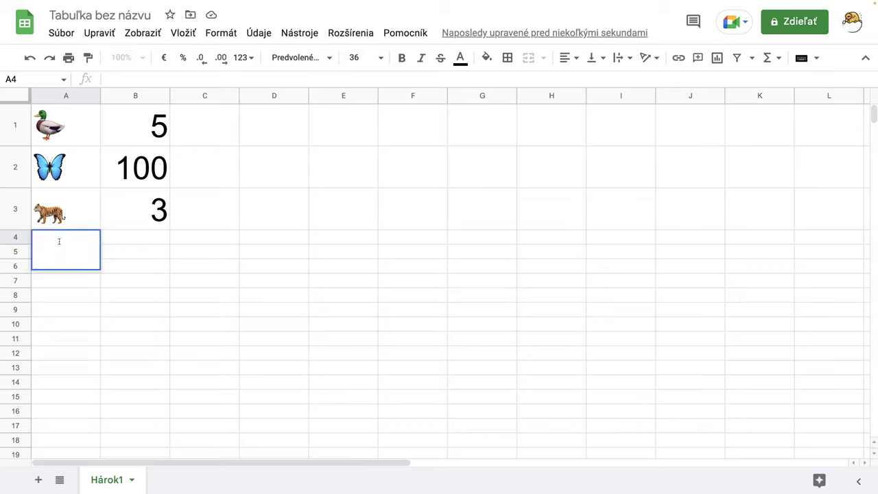
{"action": "key", "text": "ctrl+super+space"}
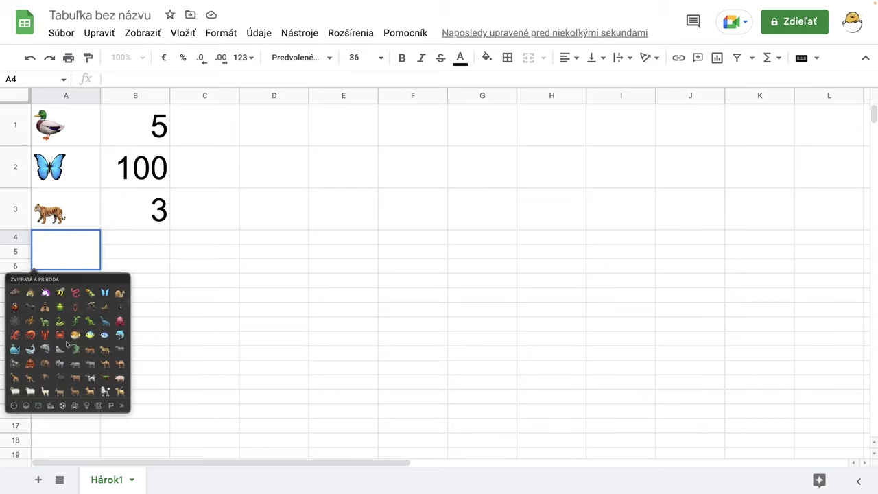
{"action": "key", "text": "Escape"}
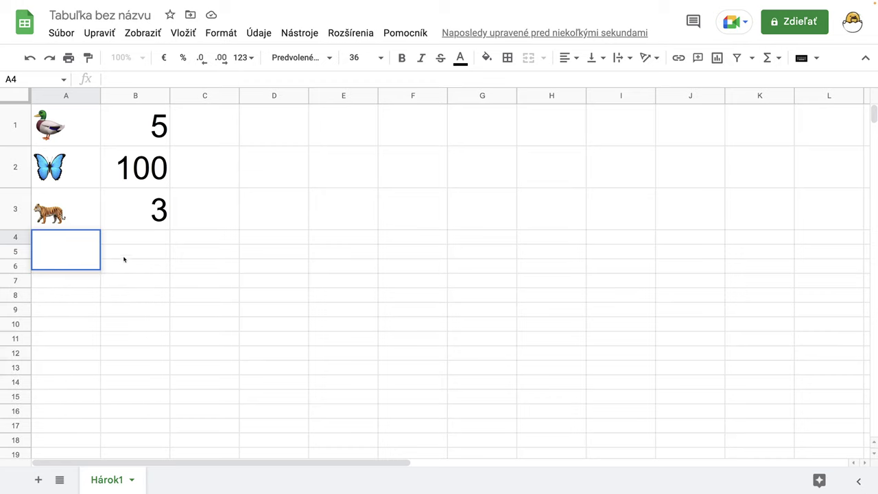
{"action": "type", "text": "🦋"}
{"action": "left_click", "coordinate": [136, 239]}
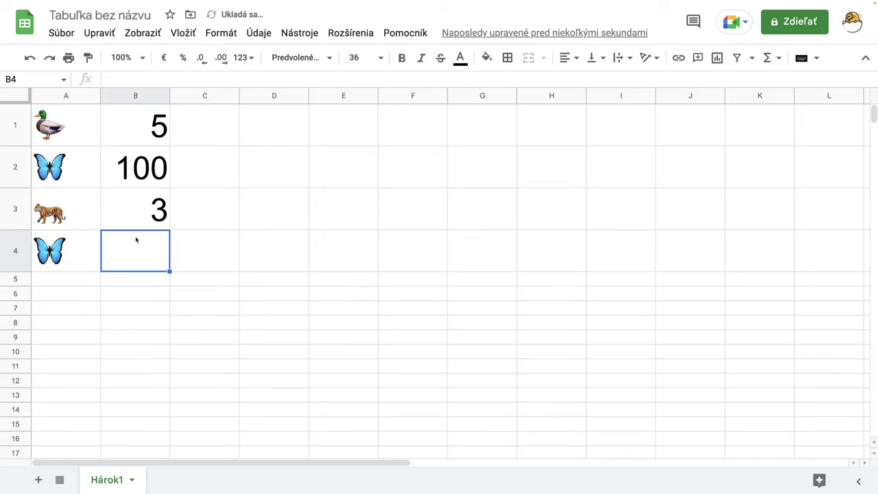
{"action": "type", "text": "234"}
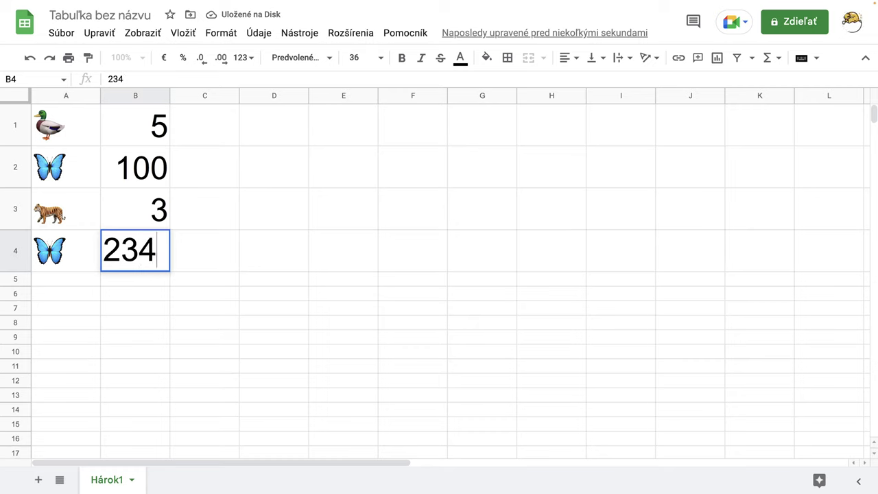
{"action": "key", "text": "Return"}
- Insert another tiger emoji in cell A5 and enter 1 beside it in B5
{"action": "left_click", "coordinate": [54, 279]}
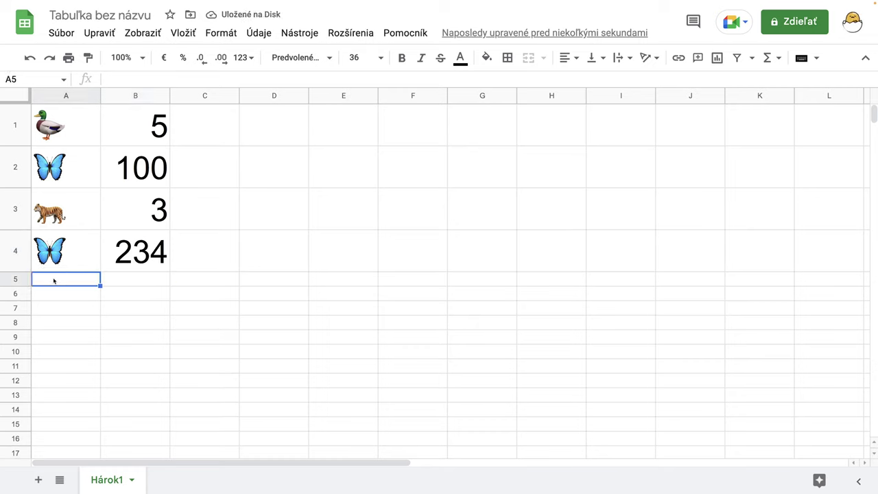
{"action": "double_click", "coordinate": [53, 280]}
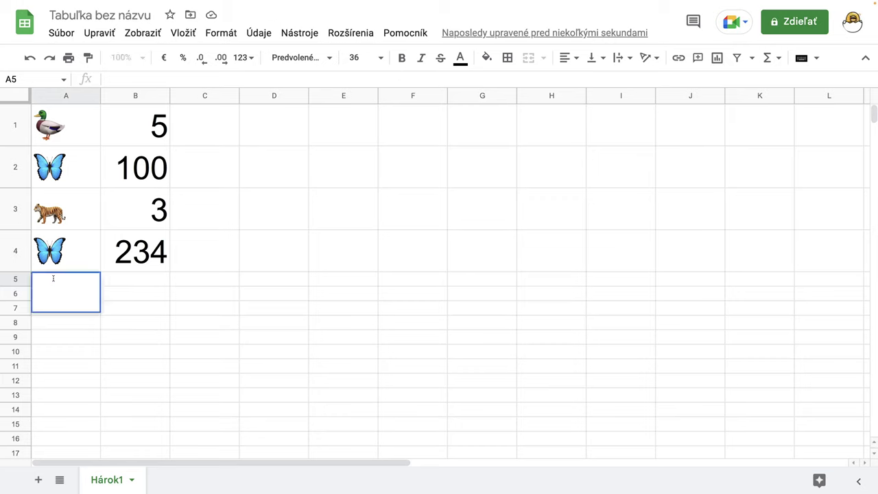
{"action": "key", "text": "ctrl+super+space"}
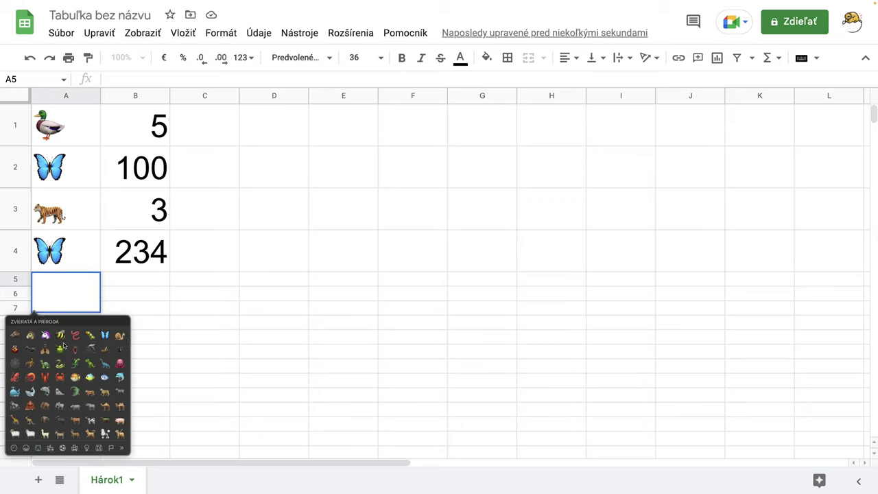
{"action": "left_click", "coordinate": [90, 393]}
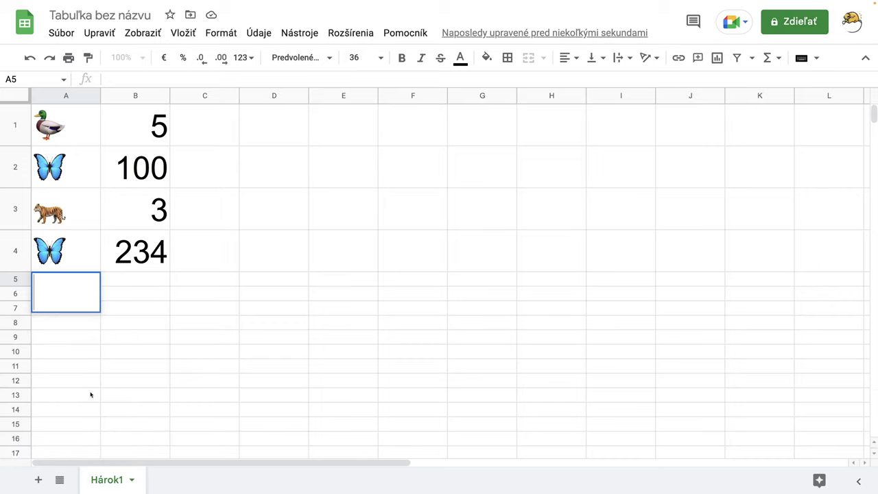
{"action": "left_click", "coordinate": [135, 283]}
{"action": "type", "text": "1"}
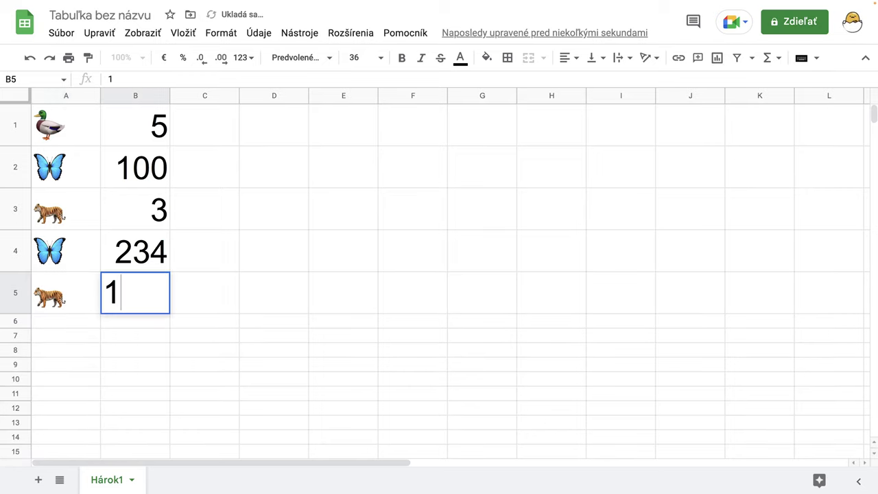
{"action": "key", "text": "Return"}
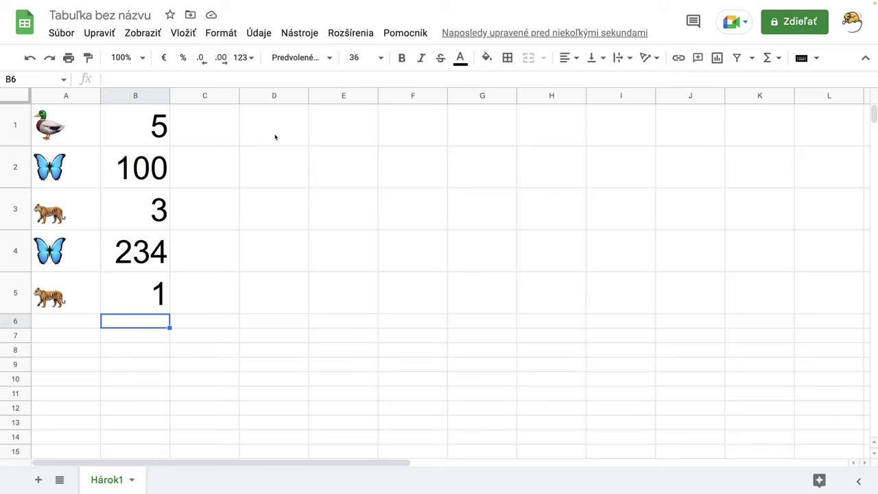
- Start a FILTER formula in cell E1 with A1:B5 as the range to filter
{"action": "left_click", "coordinate": [346, 136]}
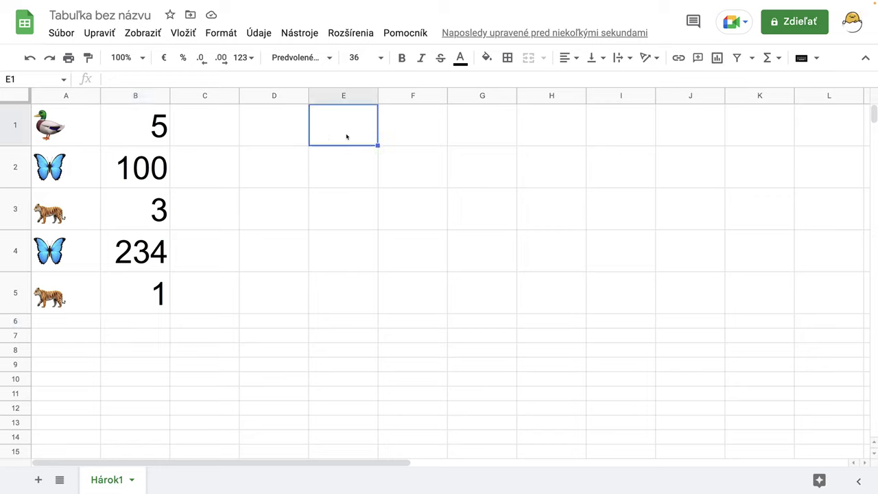
{"action": "type", "text": "="}
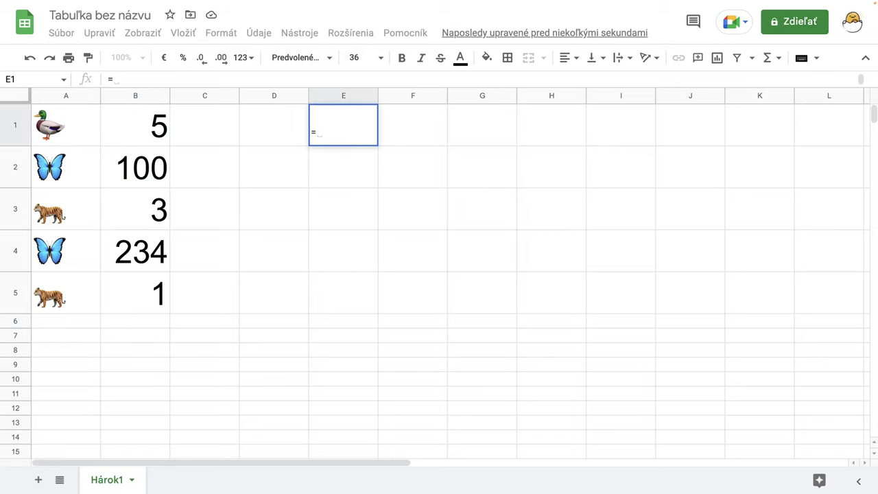
{"action": "type", "text": "filter"}
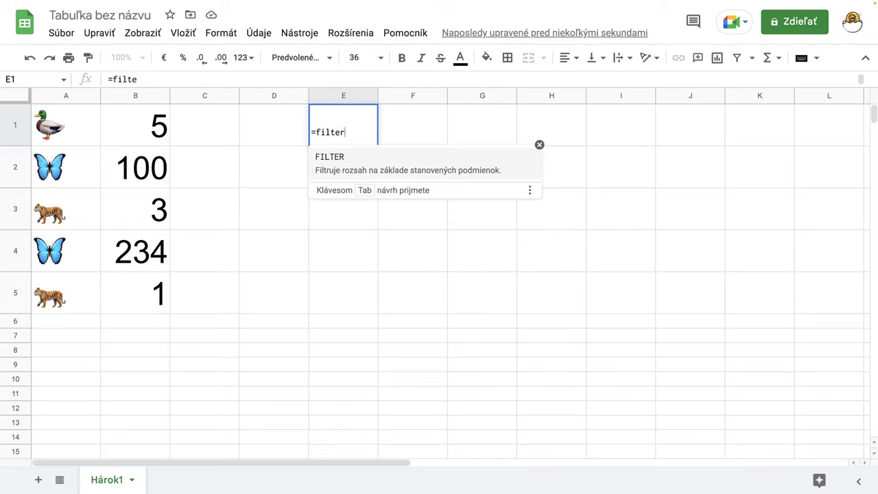
{"action": "left_click", "coordinate": [330, 158]}
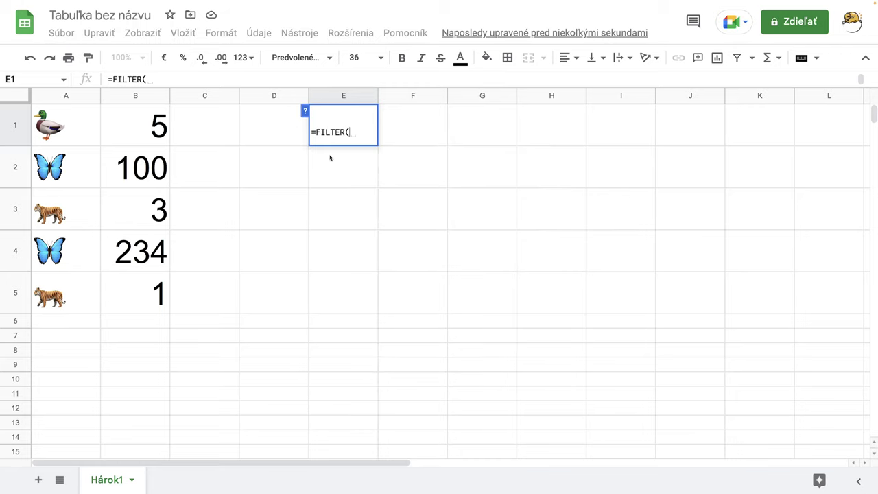
{"action": "left_click", "coordinate": [305, 112]}
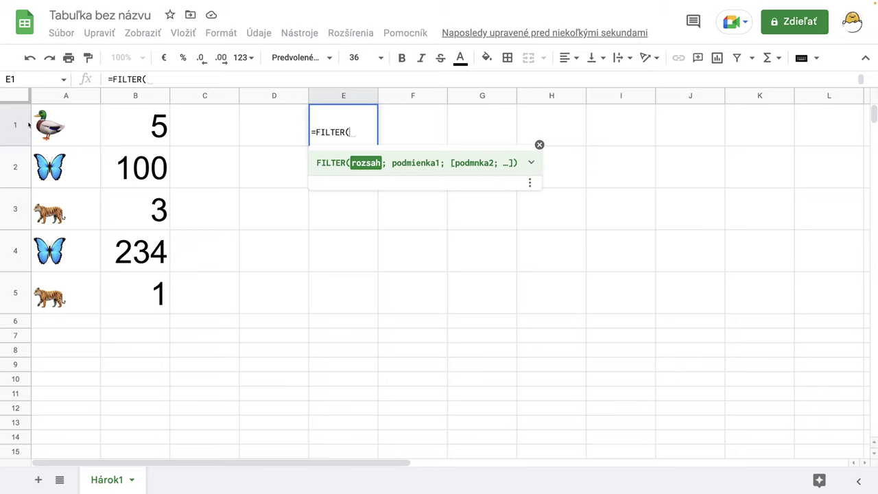
{"action": "left_click_drag", "start_coordinate": [62, 129], "coordinate": [147, 285]}
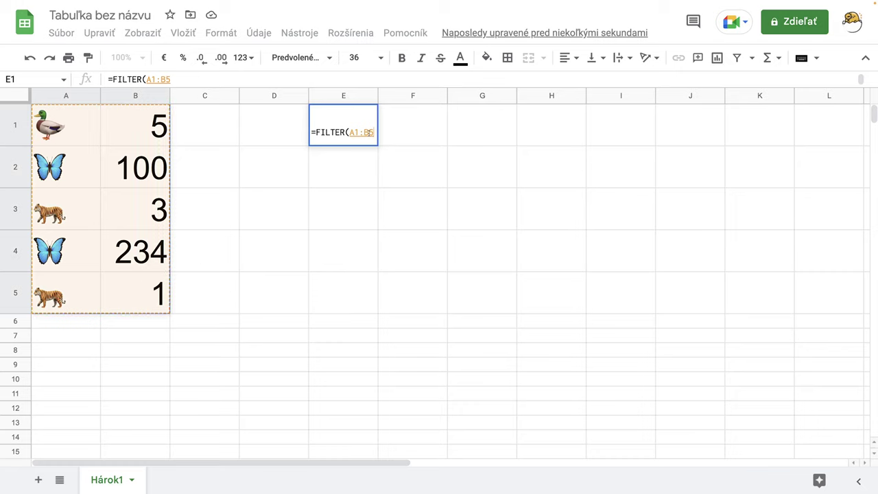
- Add the condition A1:A5="" to the FILTER formula in E1, leaving the quoted criterion empty, and commit the formula
{"action": "type", "text": ";"}
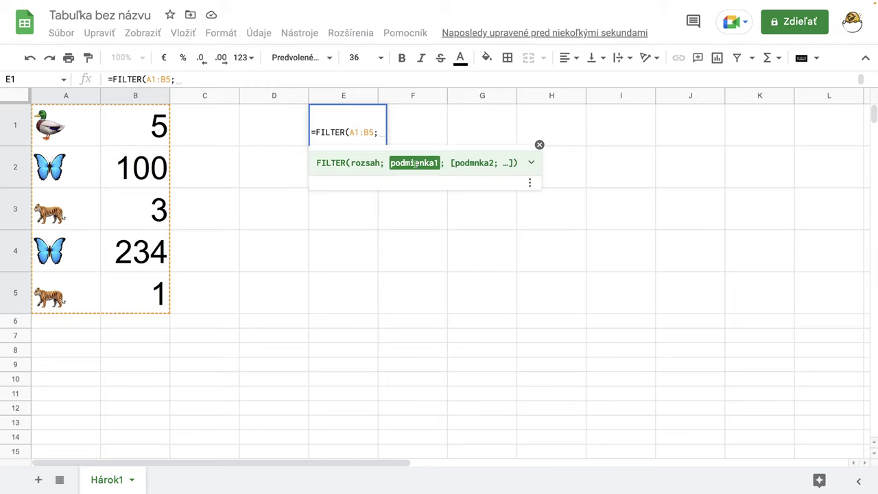
{"action": "left_click", "coordinate": [70, 131]}
{"action": "left_click_drag", "start_coordinate": [72, 147], "coordinate": [71, 280]}
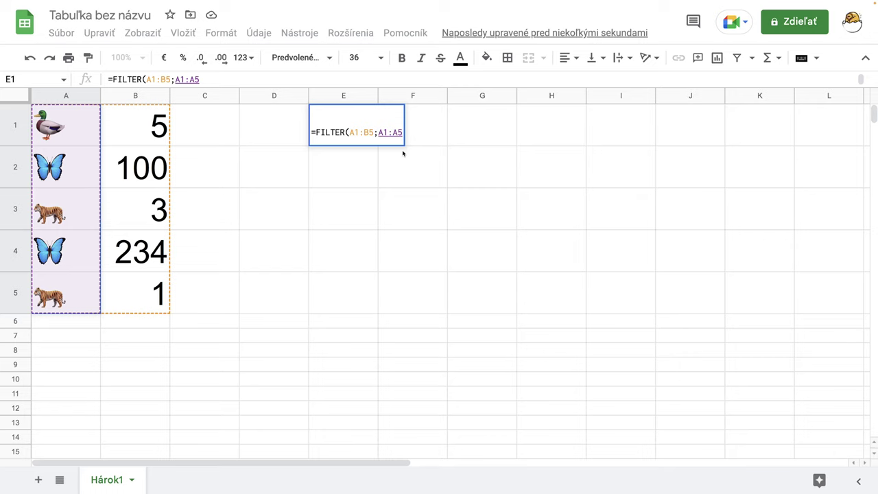
{"action": "type", "text": "="}
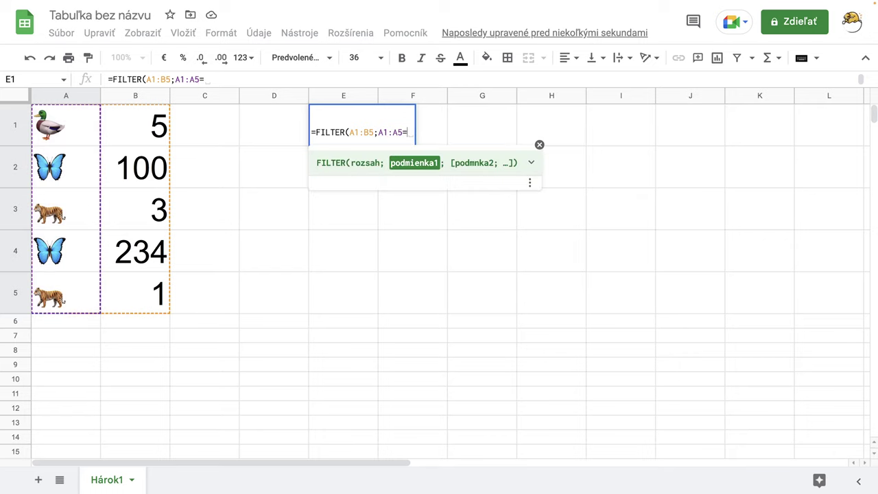
{"action": "type", "text": "\"\""}
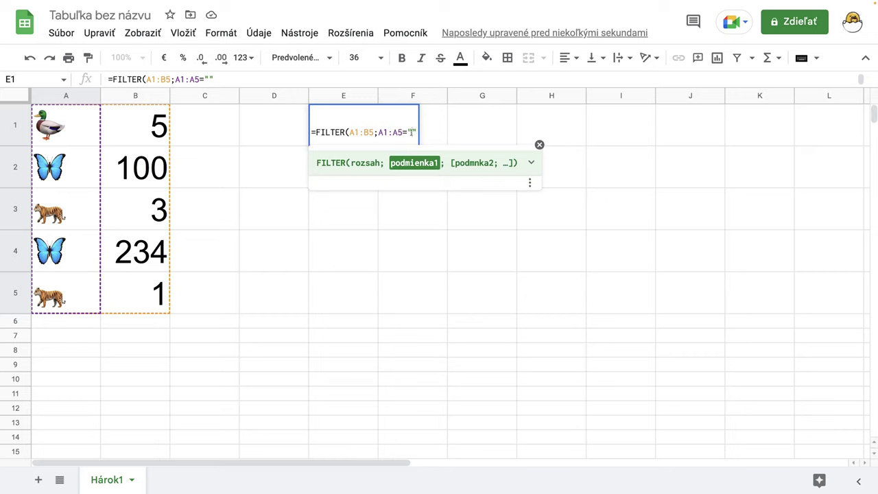
{"action": "left_click", "coordinate": [53, 216]}
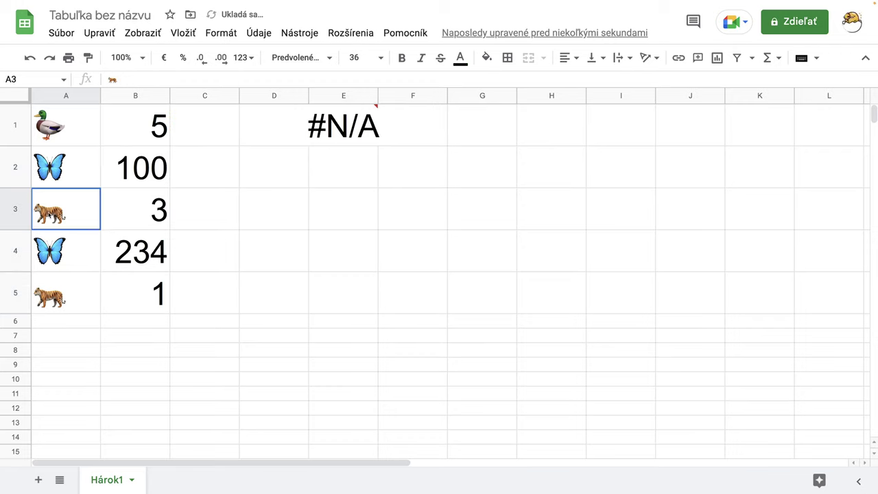
- Insert the tiger emoji between the quotation marks of the FILTER condition in E1 and commit the formula
{"action": "left_click", "coordinate": [346, 130]}
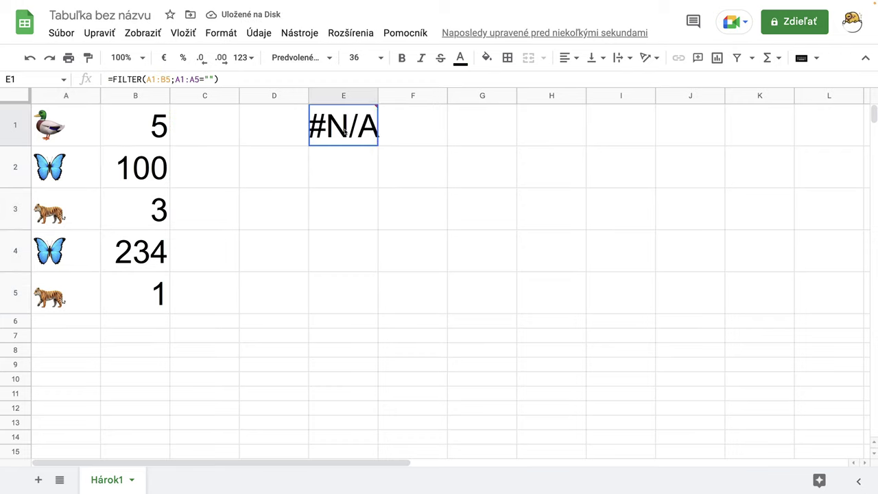
{"action": "double_click", "coordinate": [344, 133]}
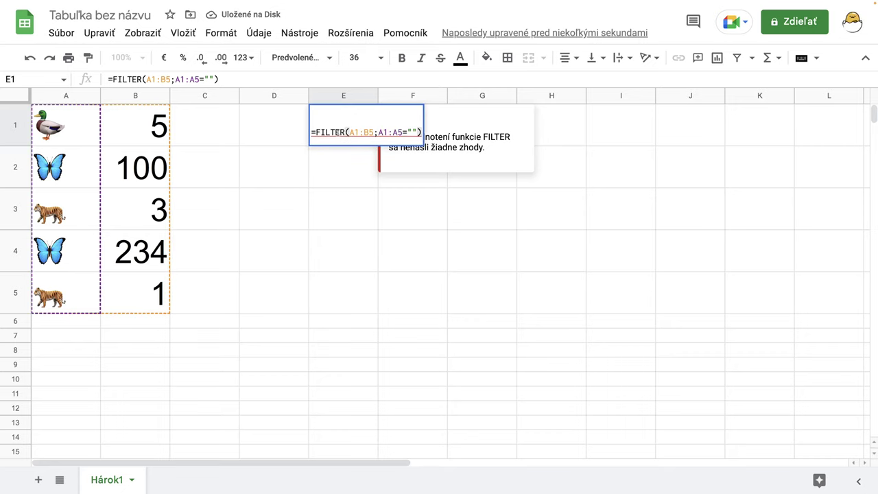
{"action": "left_click", "coordinate": [413, 131]}
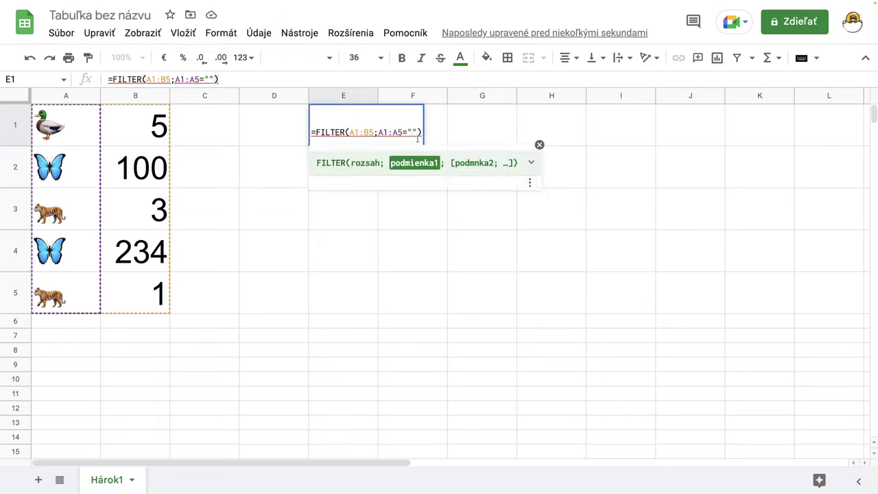
{"action": "key", "text": "ctrl+super+space"}
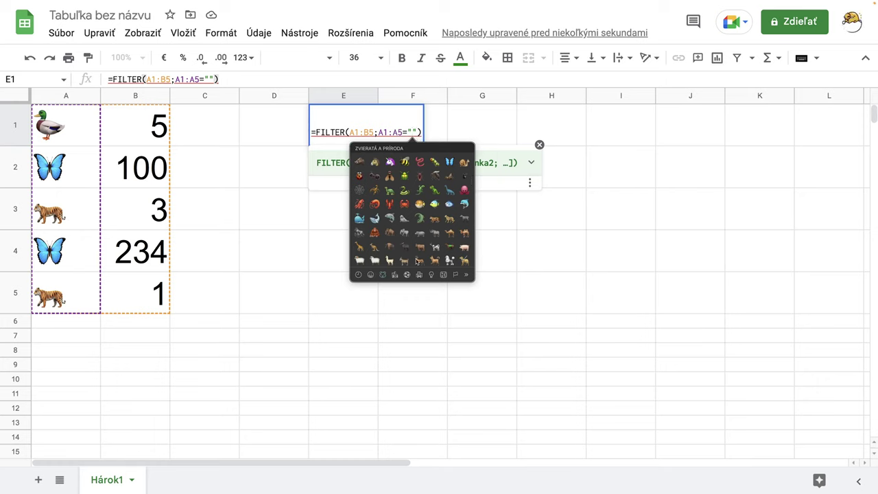
{"action": "scroll", "coordinate": [415, 261], "scroll_direction": "down", "scroll_amount": 2}
{"action": "scroll", "coordinate": [417, 253], "scroll_direction": "up", "scroll_amount": 2}
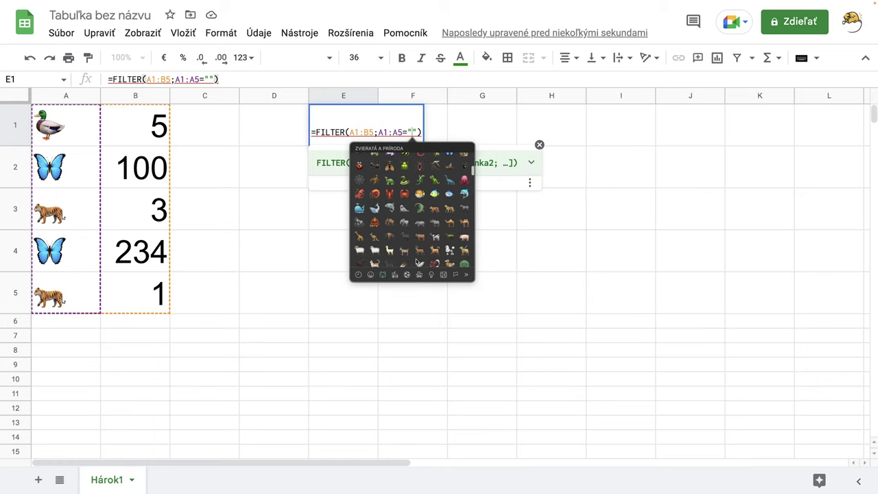
{"action": "left_click", "coordinate": [435, 212]}
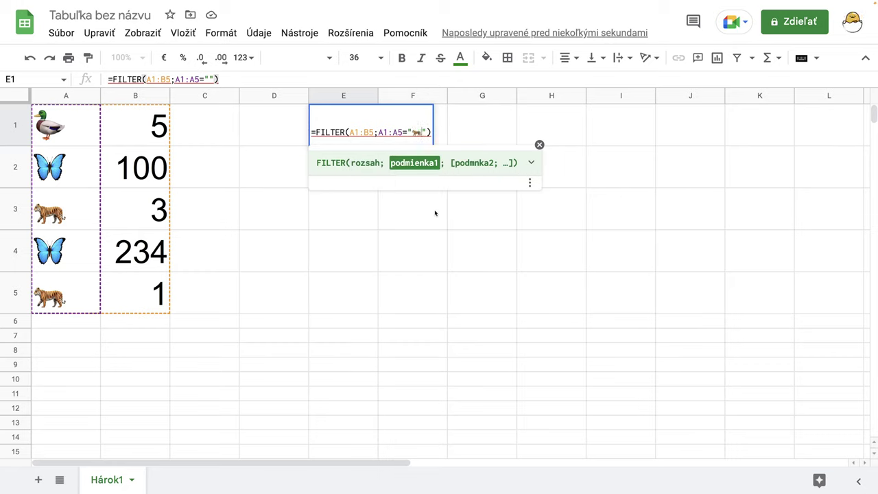
{"action": "key", "text": "Return"}
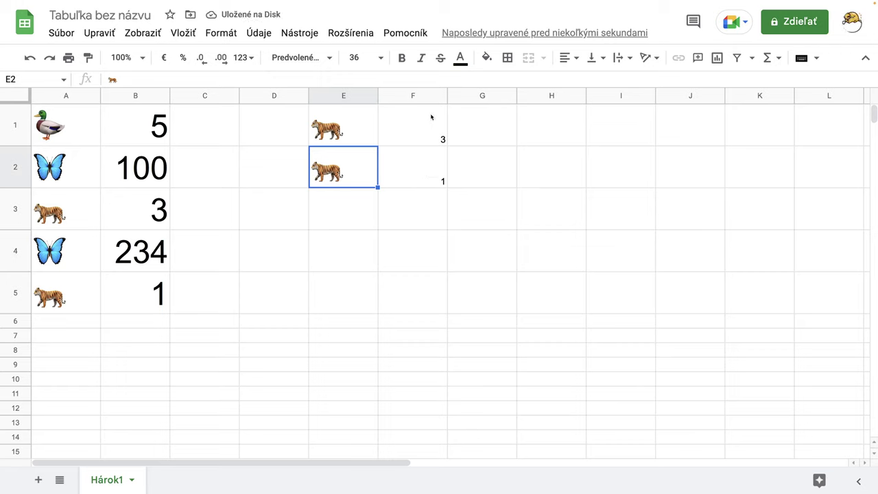
- Set the font size of cells F1:F5 to 36
{"action": "left_click_drag", "start_coordinate": [426, 113], "coordinate": [423, 294]}
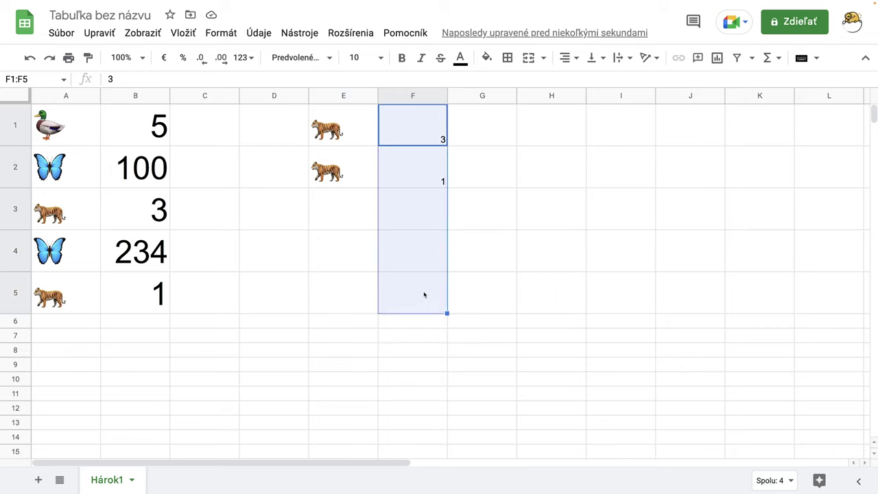
{"action": "left_click", "coordinate": [359, 57]}
{"action": "left_click", "coordinate": [356, 302]}
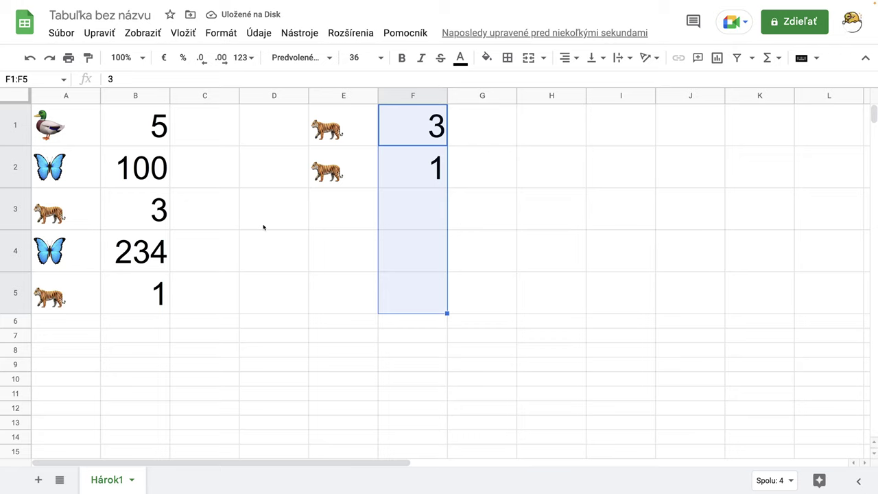
- Replace the quoted tiger emoji in E1's FILTER condition with a reference to D1, making the formula =FILTER(A1:B5;A1:A5=D1)
{"action": "left_click", "coordinate": [274, 135]}
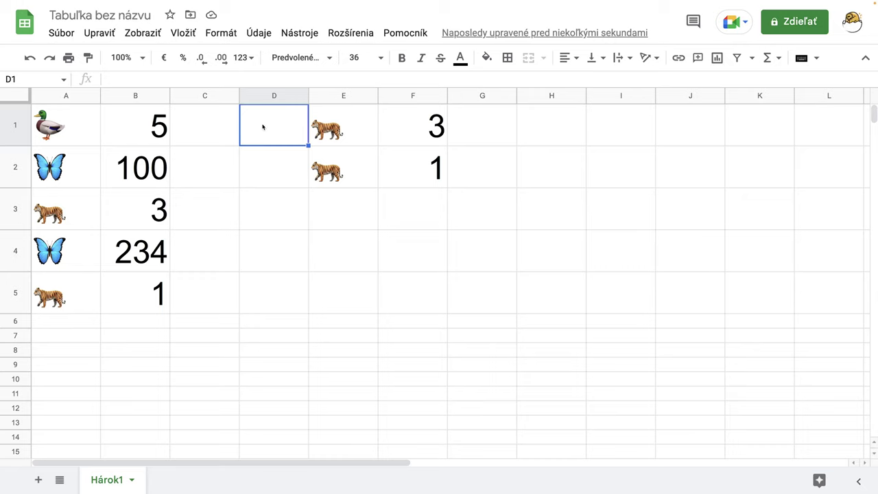
{"action": "left_click", "coordinate": [339, 130]}
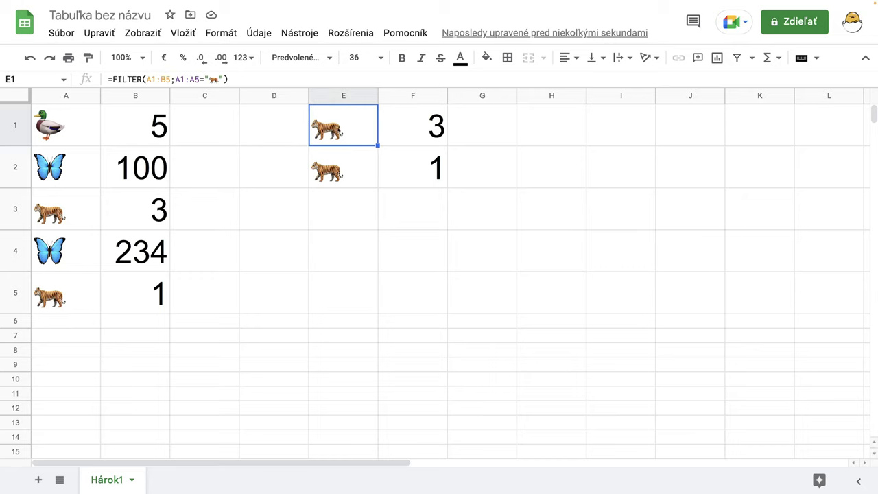
{"action": "left_click", "coordinate": [223, 79]}
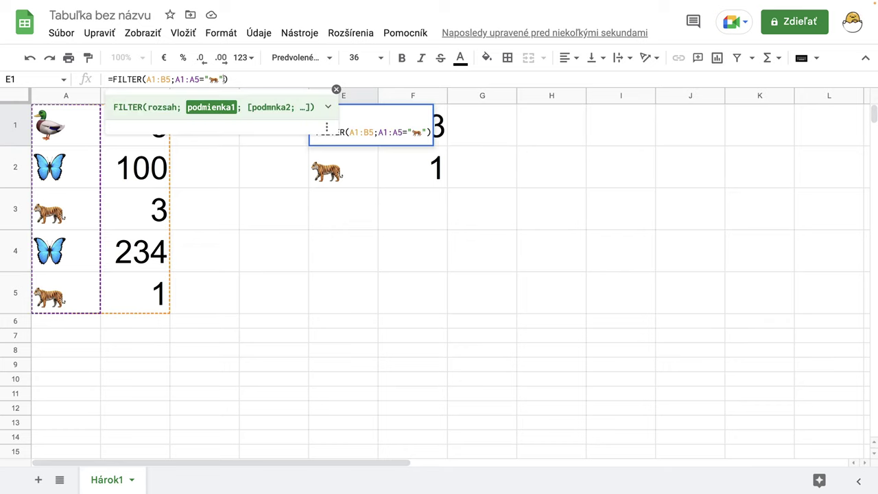
{"action": "left_click_drag", "start_coordinate": [225, 80], "coordinate": [214, 62]}
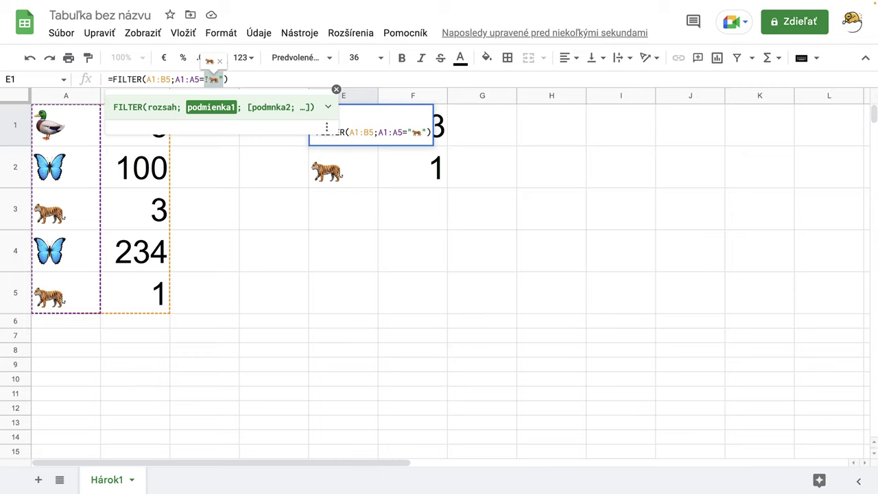
{"action": "type", "text": "D2"}
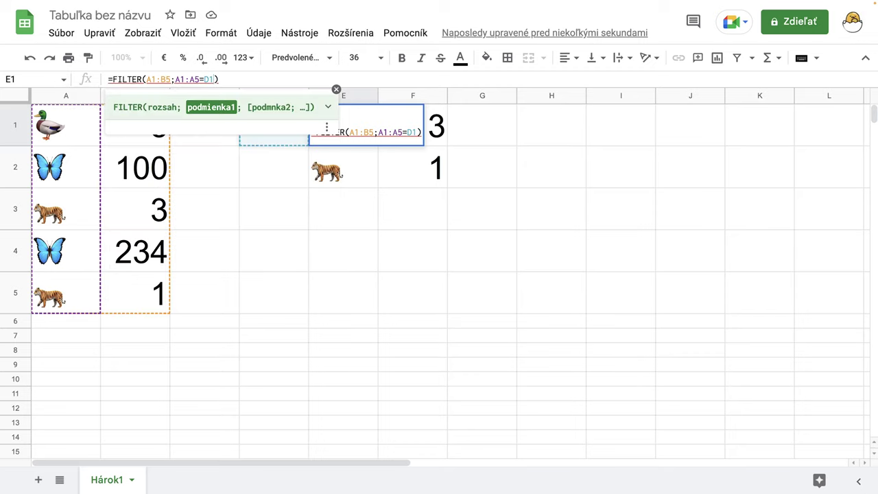
{"action": "key", "text": "Return"}
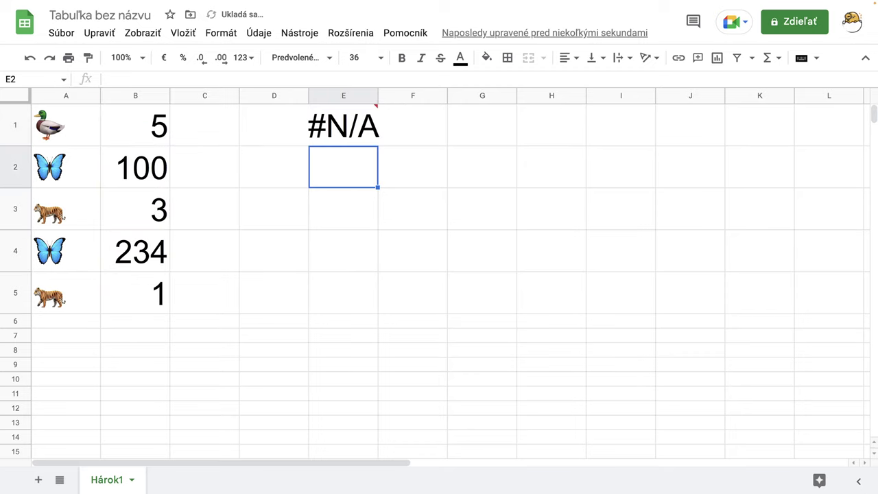
- Insert a blue butterfly emoji in cell D1 as the filter criterion
{"action": "left_click", "coordinate": [351, 127]}
{"action": "left_click", "coordinate": [277, 127]}
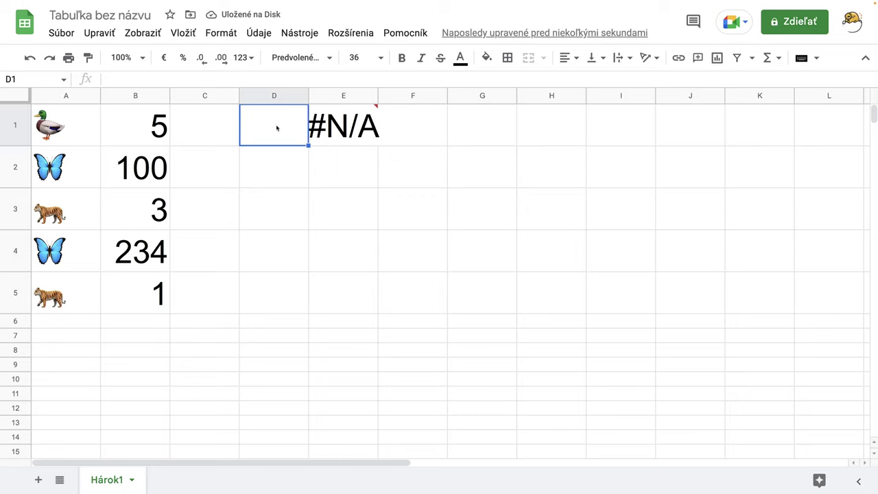
{"action": "double_click", "coordinate": [276, 126]}
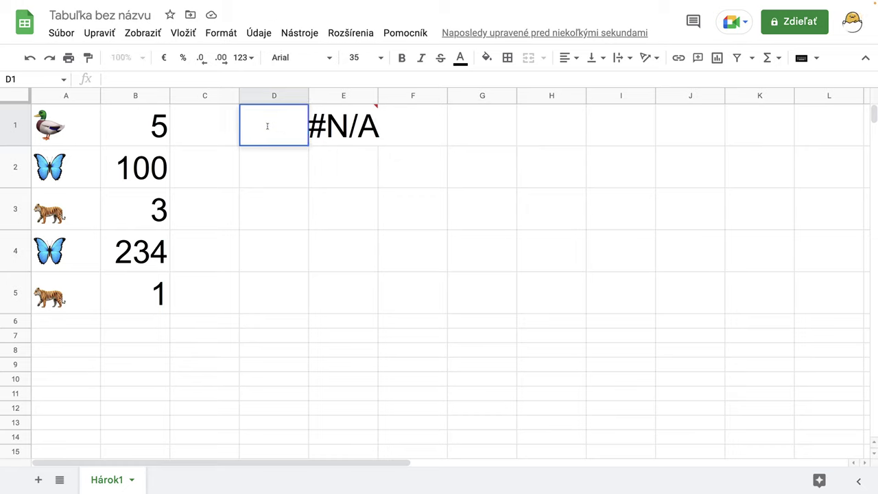
{"action": "key", "text": "ctrl+super+space"}
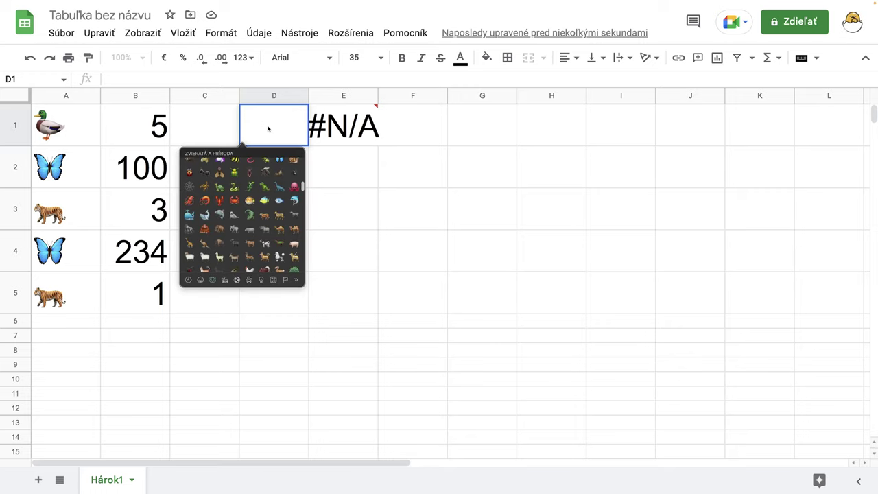
{"action": "scroll", "coordinate": [270, 215], "scroll_direction": "up", "scroll_amount": 3}
{"action": "left_click", "coordinate": [279, 214]}
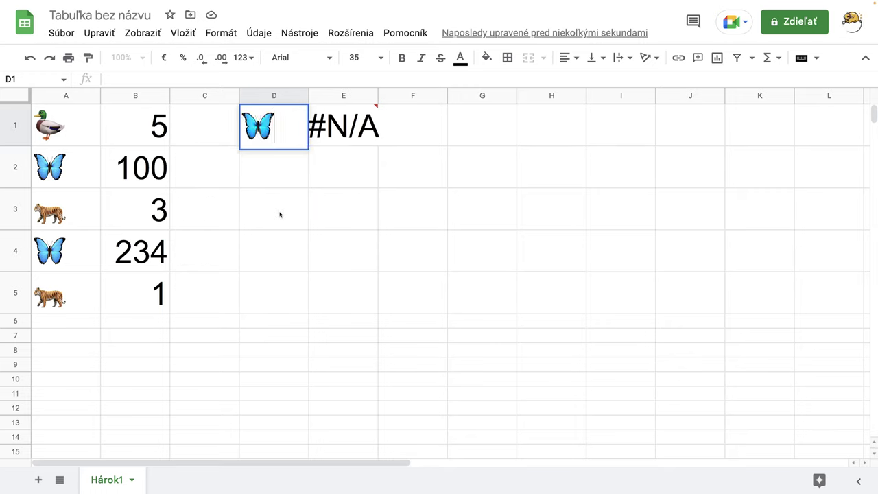
{"action": "key", "text": "Return"}
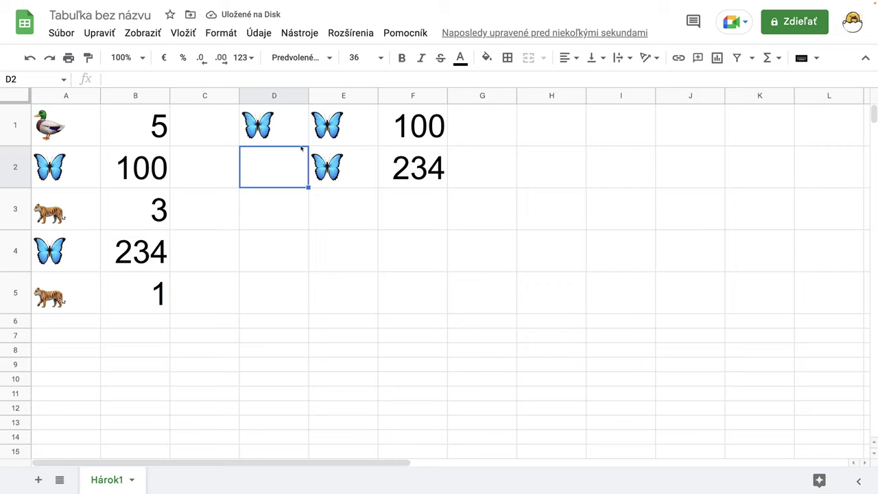
- Replace the butterfly in cell D1 with the duck emoji as the filter criterion
{"action": "left_click", "coordinate": [271, 128]}
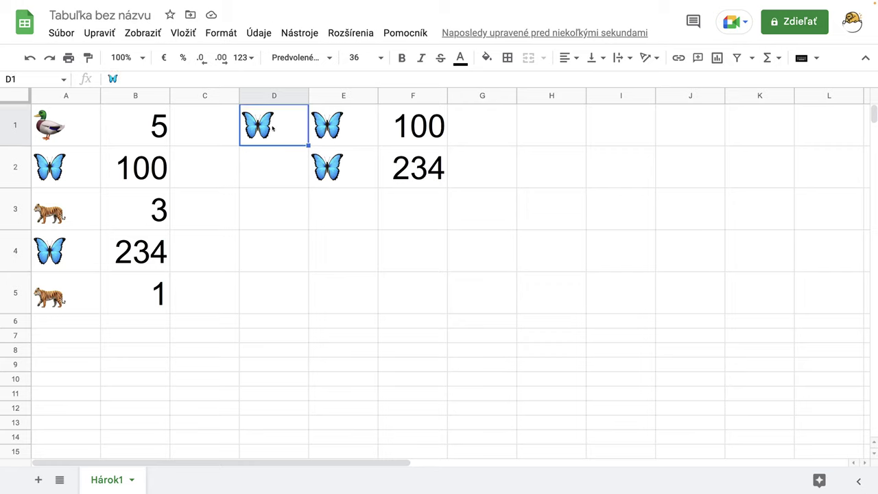
{"action": "key", "text": "Delete"}
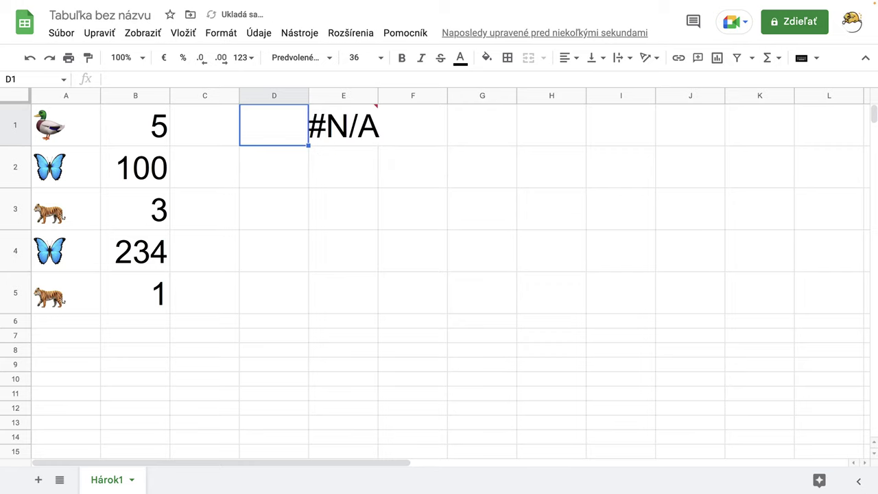
{"action": "double_click", "coordinate": [266, 133]}
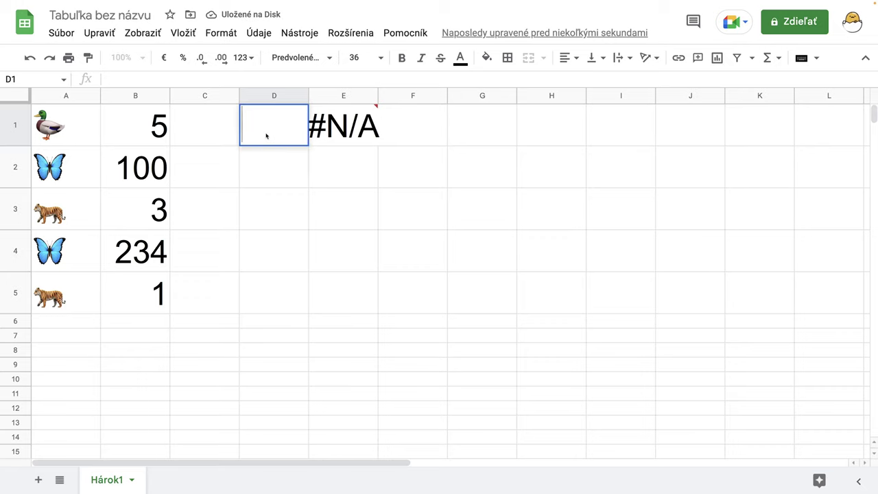
{"action": "key", "text": "ctrl+super+space"}
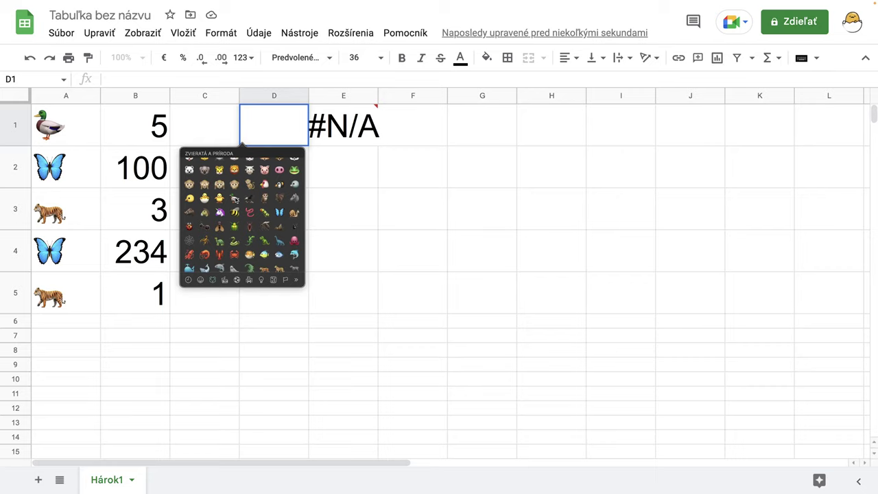
{"action": "left_click", "coordinate": [235, 199]}
{"action": "key", "text": "Return"}
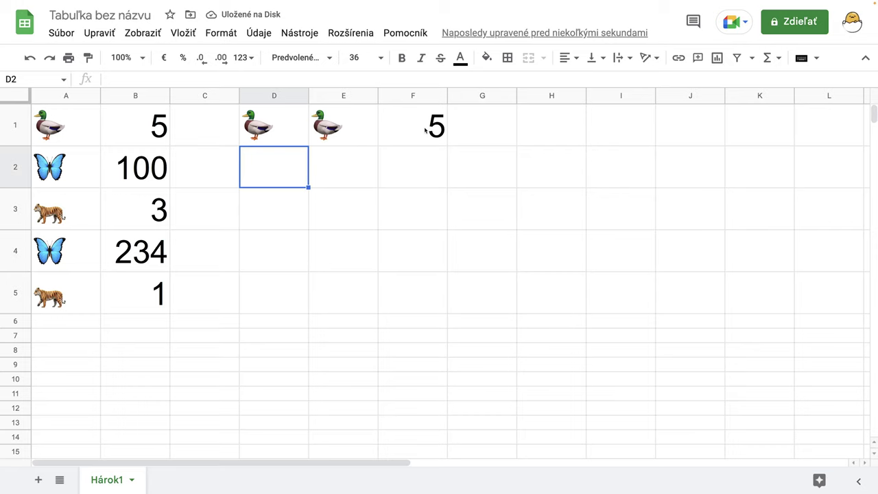
- Add data validation to cell D1 as a list from the range A1:A5, with the dropdown shown in the cell
{"action": "left_click", "coordinate": [286, 128]}
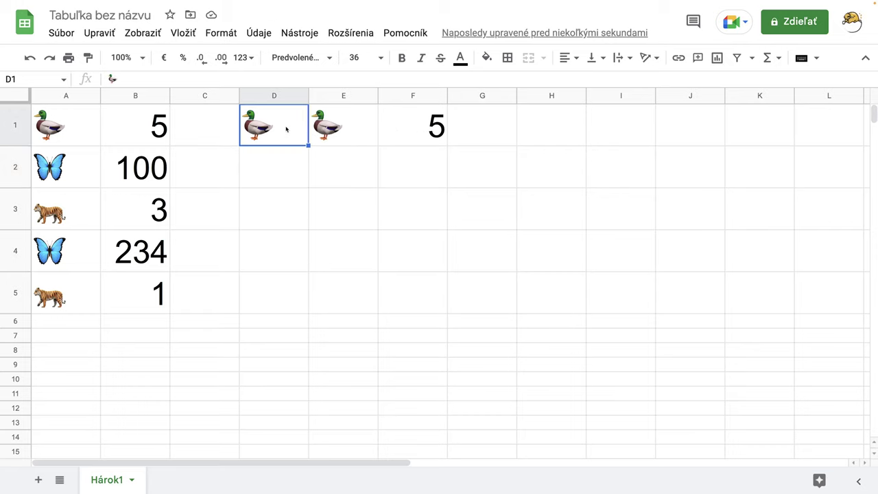
{"action": "left_click", "coordinate": [258, 33]}
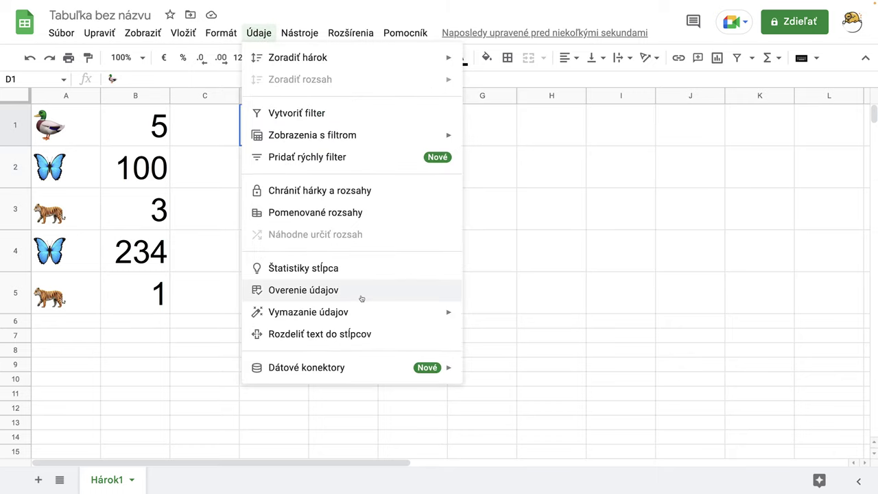
{"action": "left_click", "coordinate": [318, 294]}
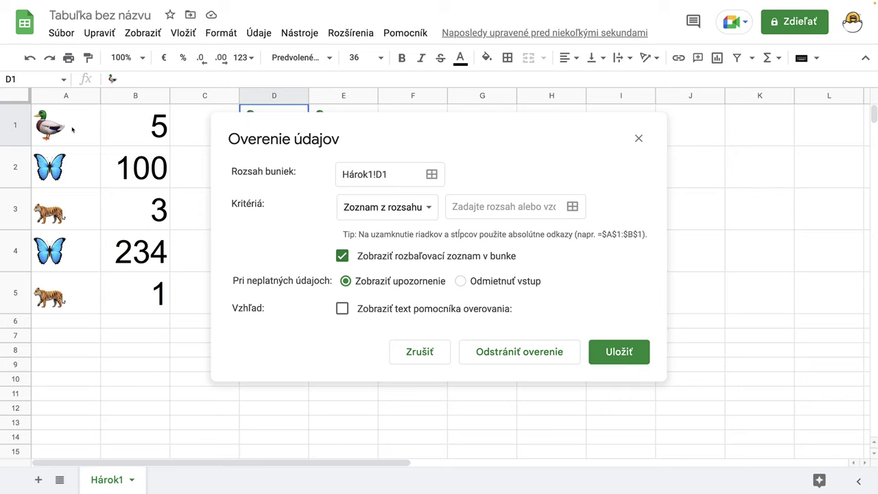
{"action": "left_click_drag", "start_coordinate": [72, 129], "coordinate": [76, 295]}
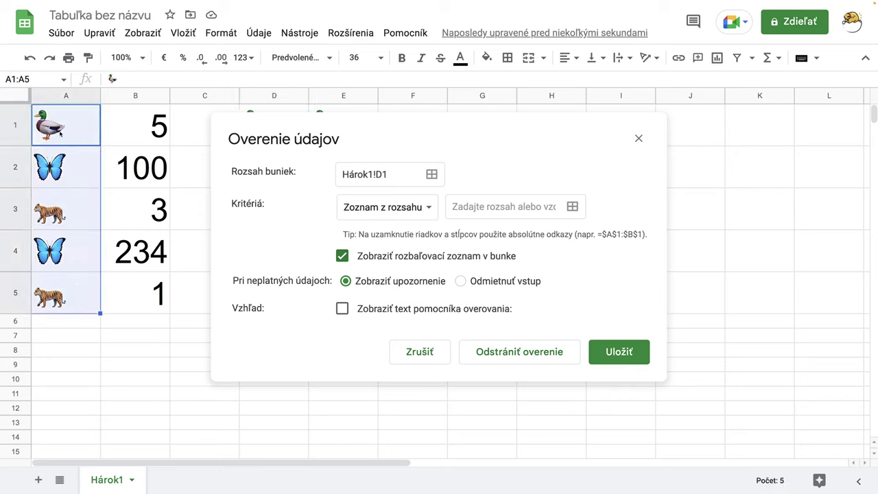
{"action": "left_click", "coordinate": [463, 211]}
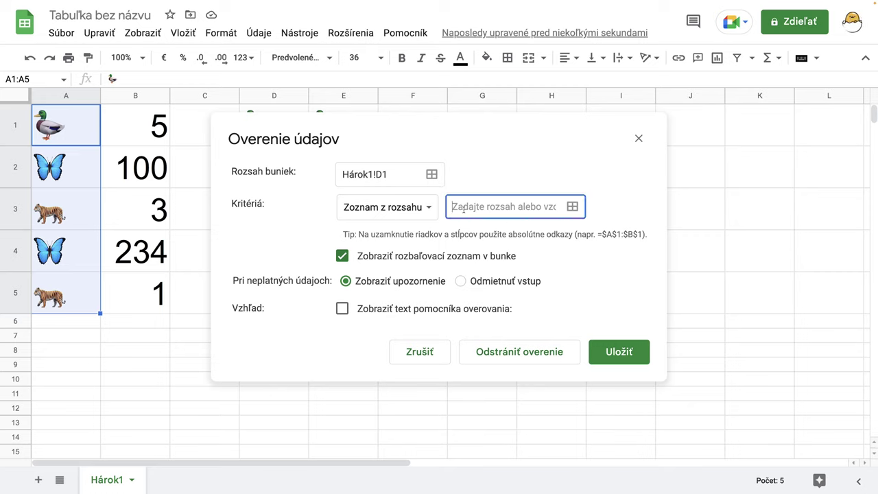
{"action": "type", "text": "A1"}
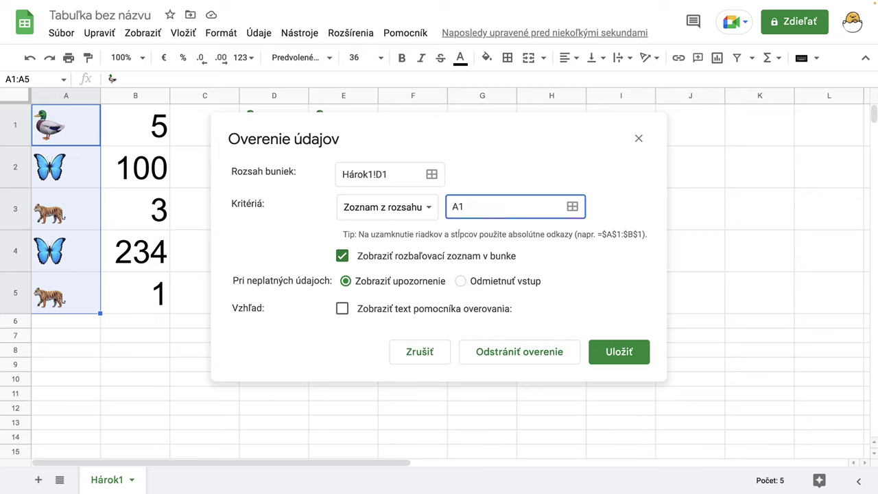
{"action": "type", "text": ":A5"}
{"action": "left_click", "coordinate": [610, 354]}
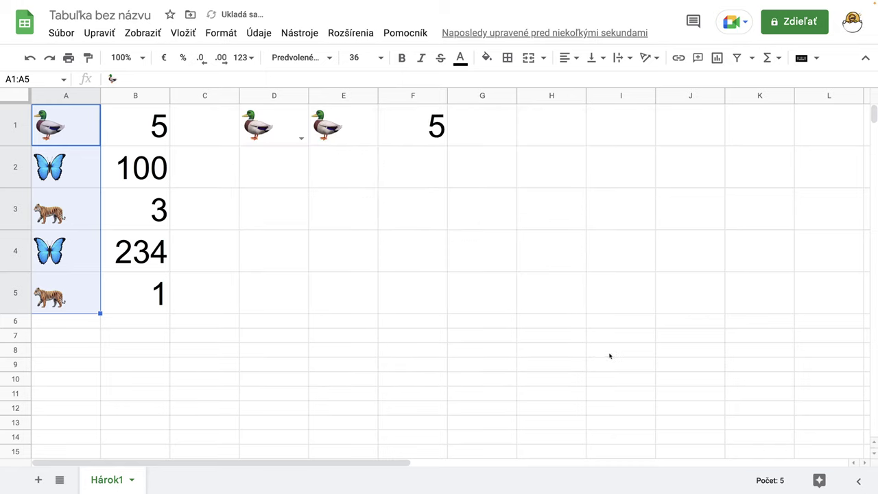
- Test the dropdown list in D1 by choosing the butterfly and the tiger as filter criteria
{"action": "left_click", "coordinate": [301, 137]}
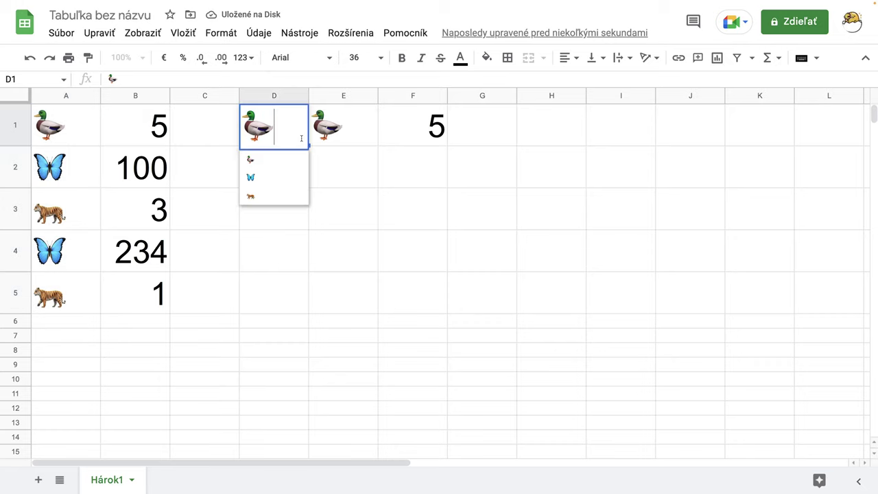
{"action": "left_click", "coordinate": [263, 177]}
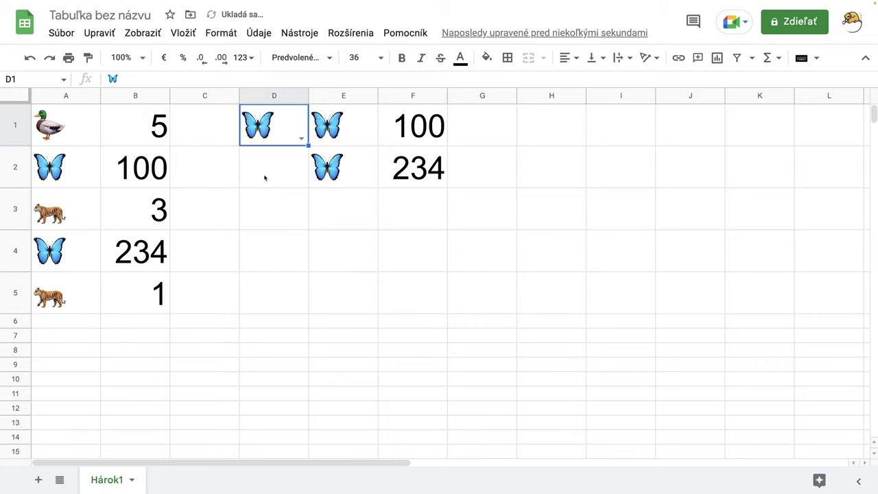
{"action": "left_click", "coordinate": [301, 139]}
{"action": "left_click", "coordinate": [268, 194]}
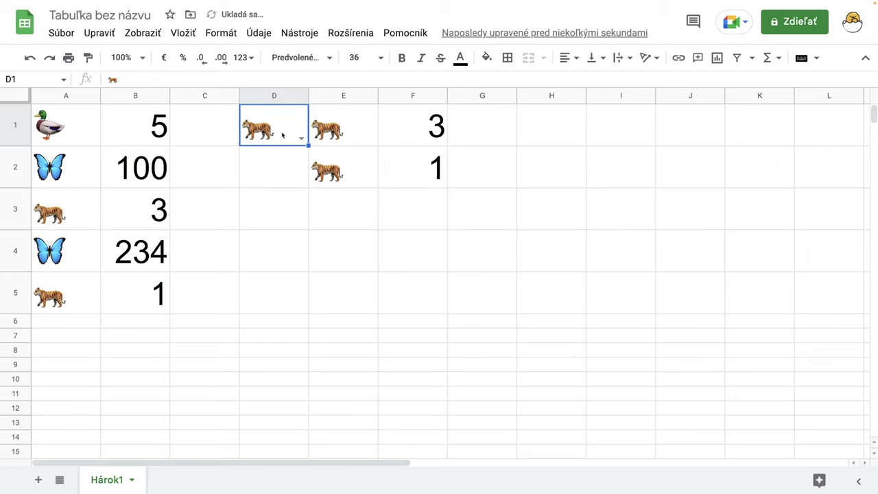
- Turn off the in-cell dropdown list in D1's data validation and save the rule
{"action": "left_click", "coordinate": [259, 34]}
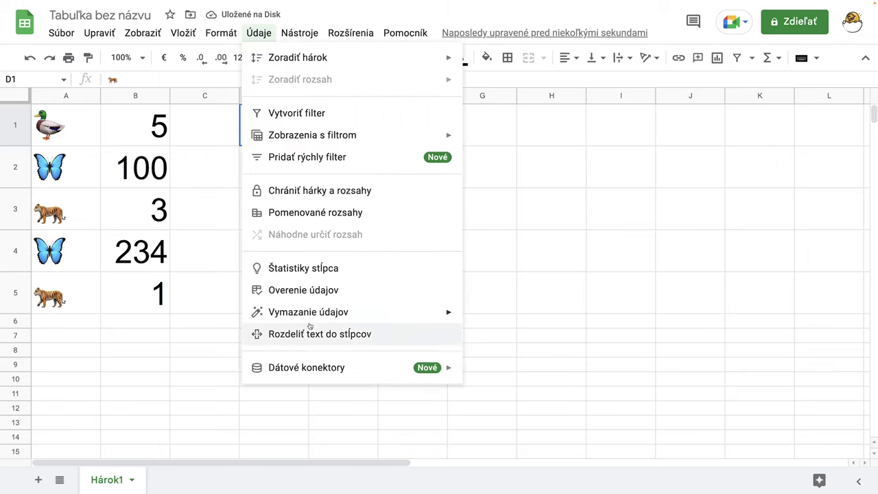
{"action": "left_click", "coordinate": [326, 291]}
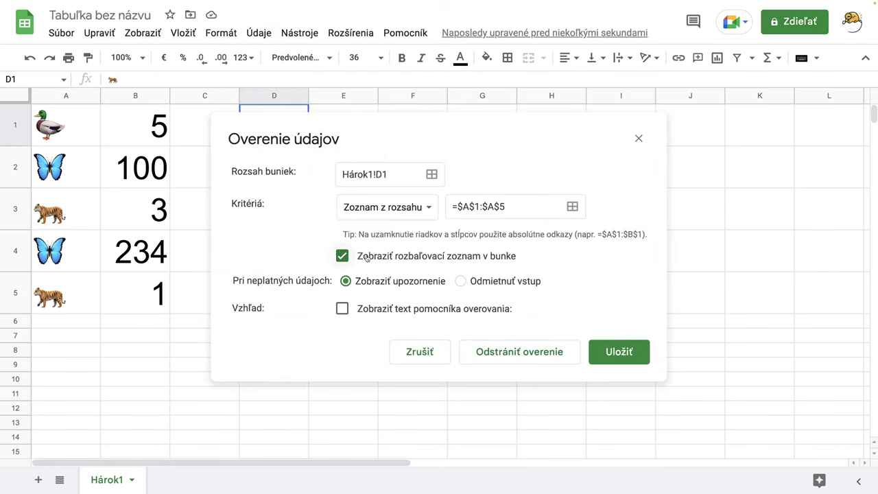
{"action": "left_click", "coordinate": [342, 255]}
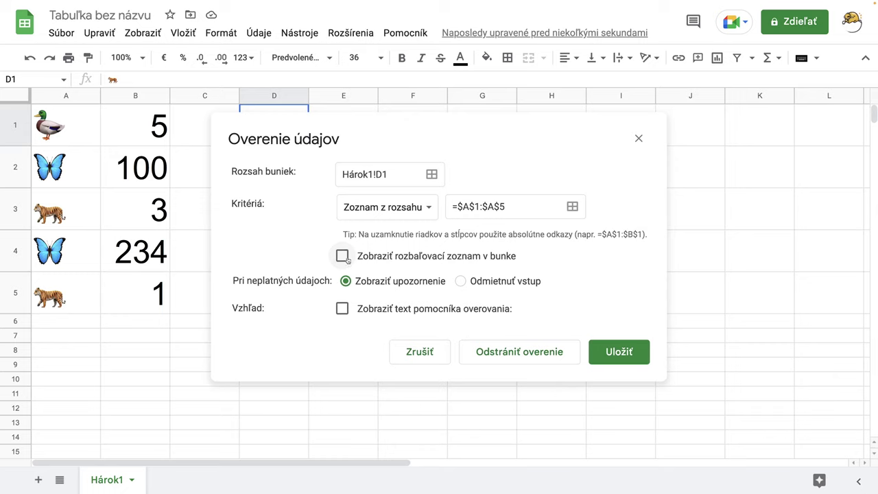
{"action": "left_click", "coordinate": [620, 351]}
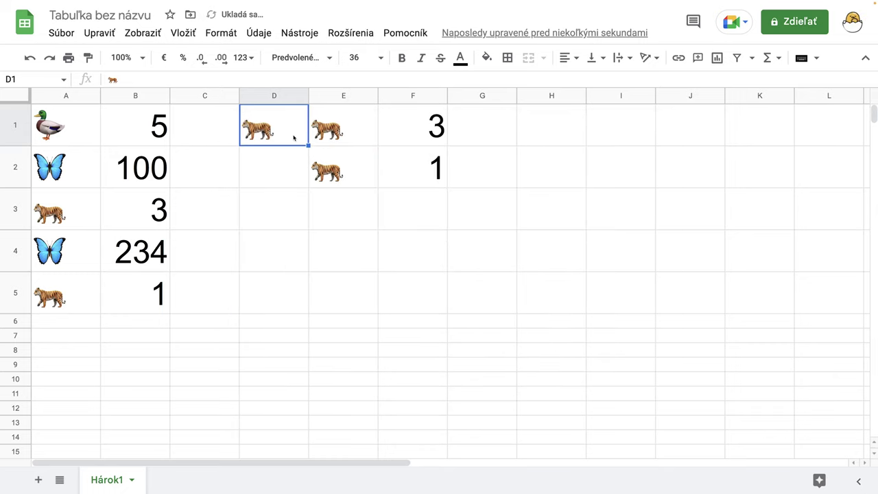
- Turn the in-cell dropdown list back on in D1's data validation and save the rule
{"action": "left_click", "coordinate": [259, 32]}
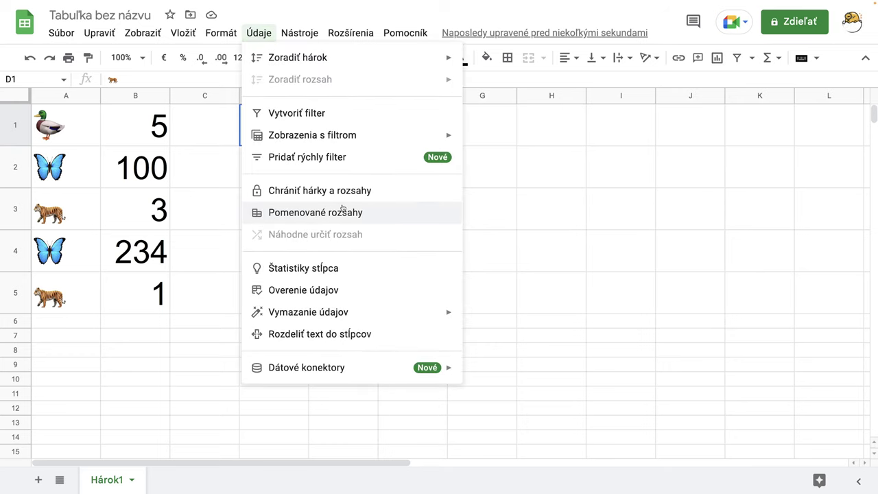
{"action": "left_click", "coordinate": [334, 289]}
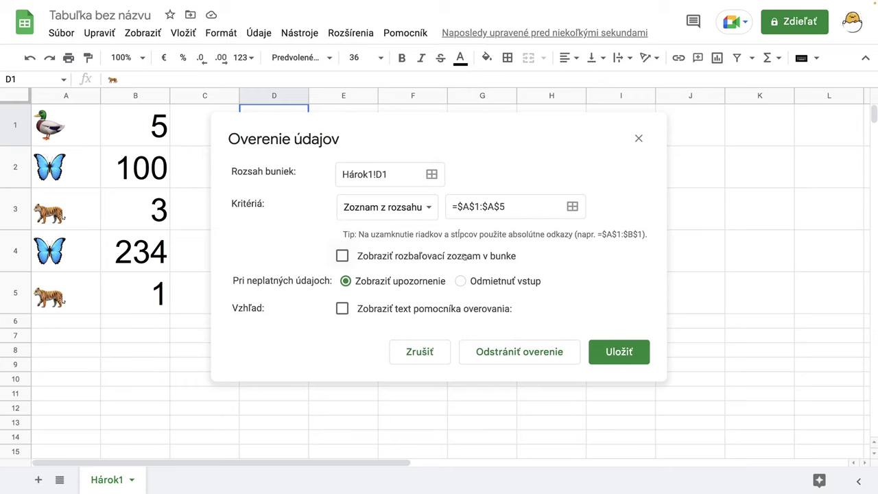
{"action": "left_click", "coordinate": [342, 256]}
{"action": "left_click", "coordinate": [612, 353]}
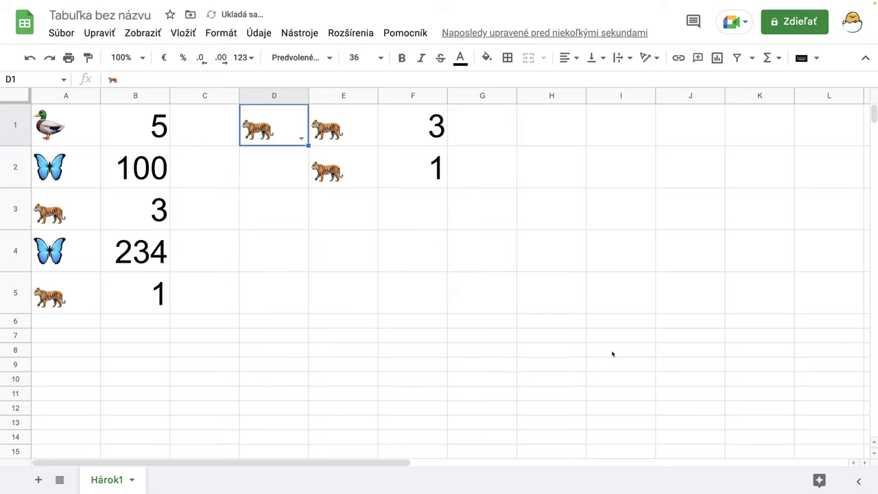
- Replace the tiger in D1 with a worm emoji outside the validation list and inspect the error note on E1
{"action": "double_click", "coordinate": [274, 129]}
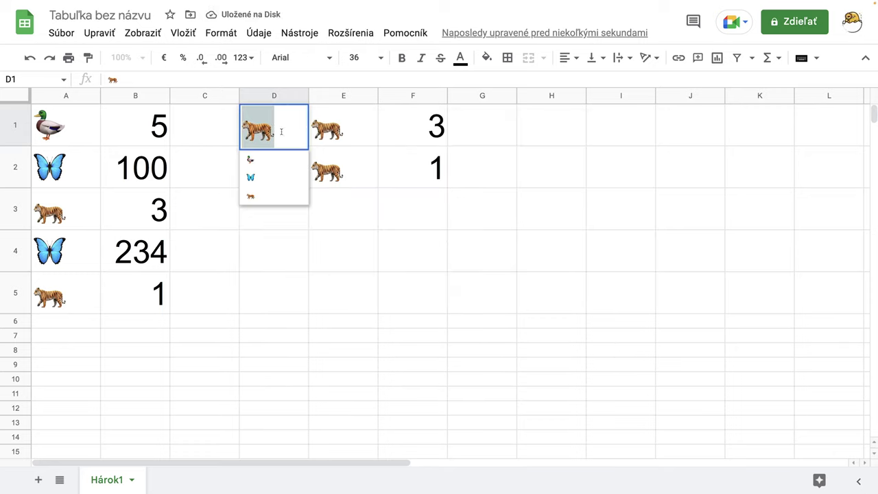
{"action": "key", "text": "ctrl+super+space"}
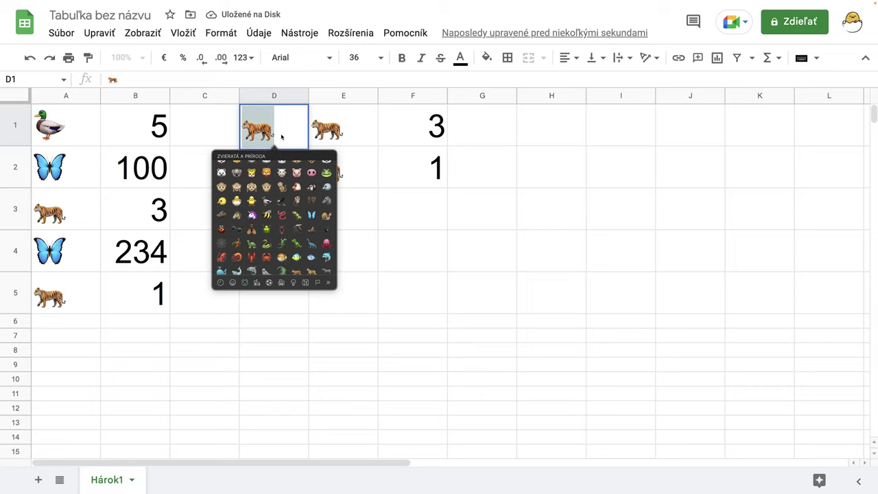
{"action": "left_click", "coordinate": [283, 216]}
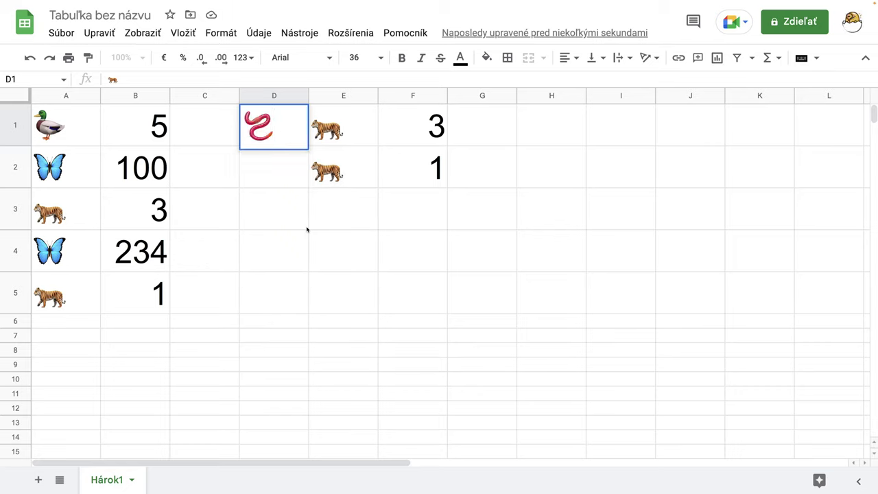
{"action": "key", "text": "Return"}
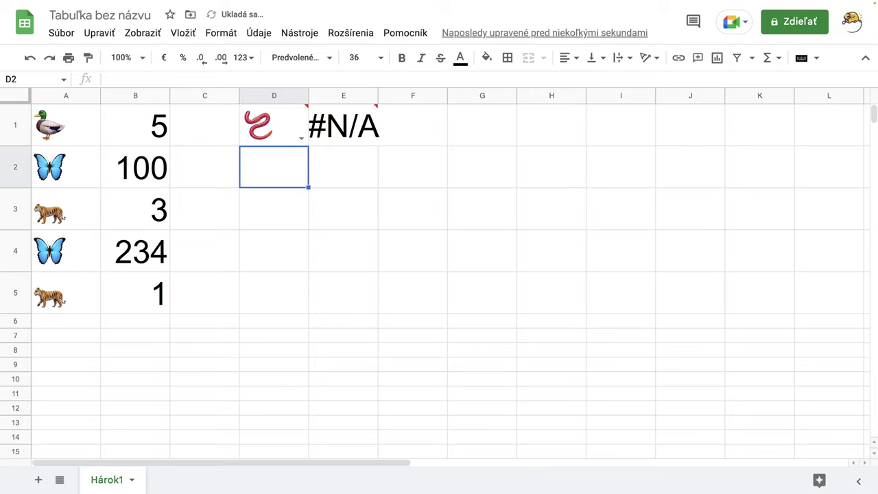
{"action": "mouse_move", "coordinate": [362, 143]}
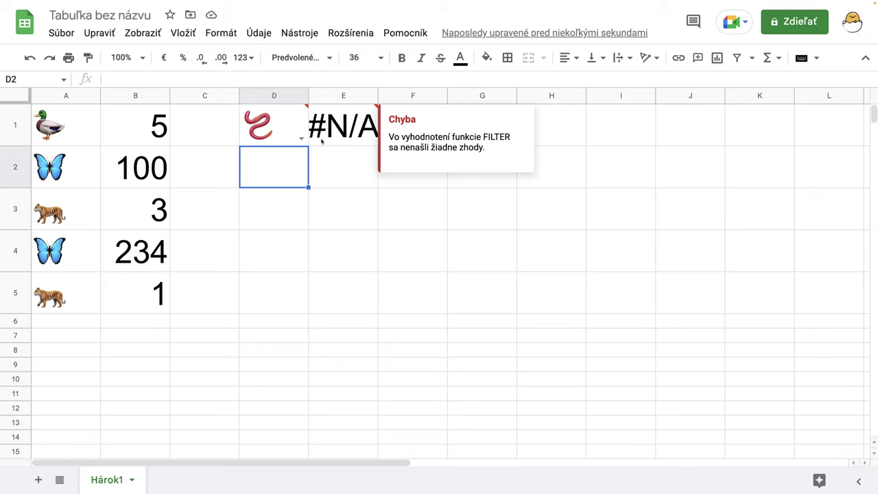
- Set D1's data validation to reject input when the data is invalid and save the rule
{"action": "left_click", "coordinate": [286, 133]}
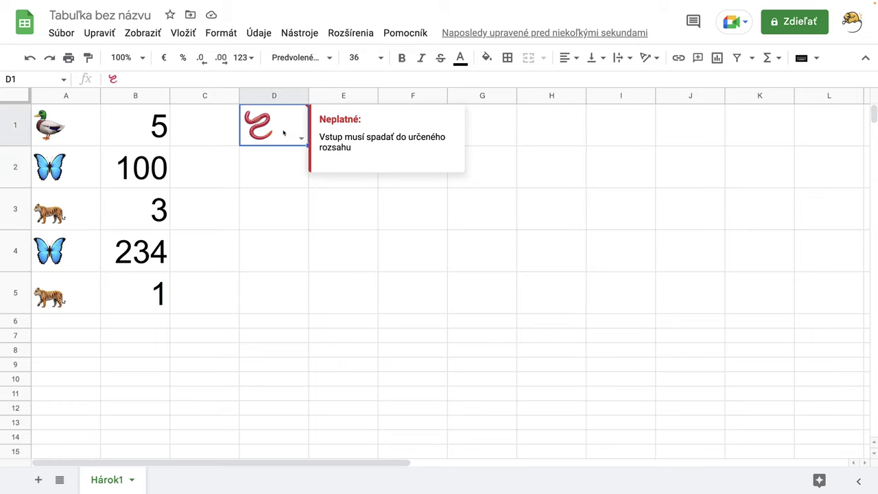
{"action": "left_click", "coordinate": [259, 33]}
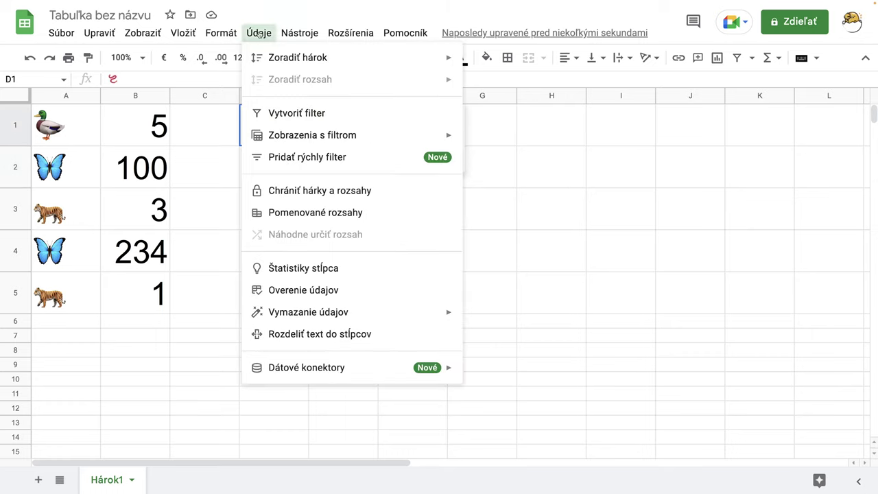
{"action": "left_click", "coordinate": [325, 295]}
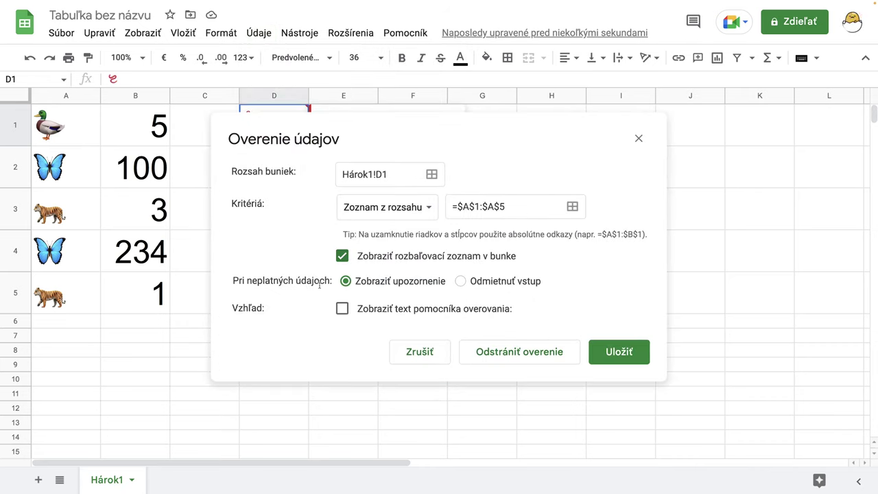
{"action": "left_click", "coordinate": [460, 281]}
{"action": "left_click", "coordinate": [622, 356]}
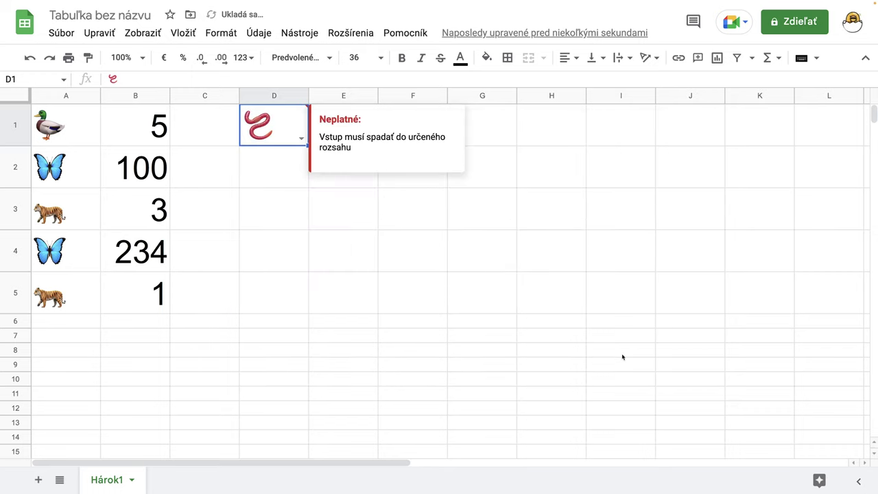
- Choose the duck and finally the blue butterfly from D1's dropdown list as the filter criterion
{"action": "left_click", "coordinate": [301, 139]}
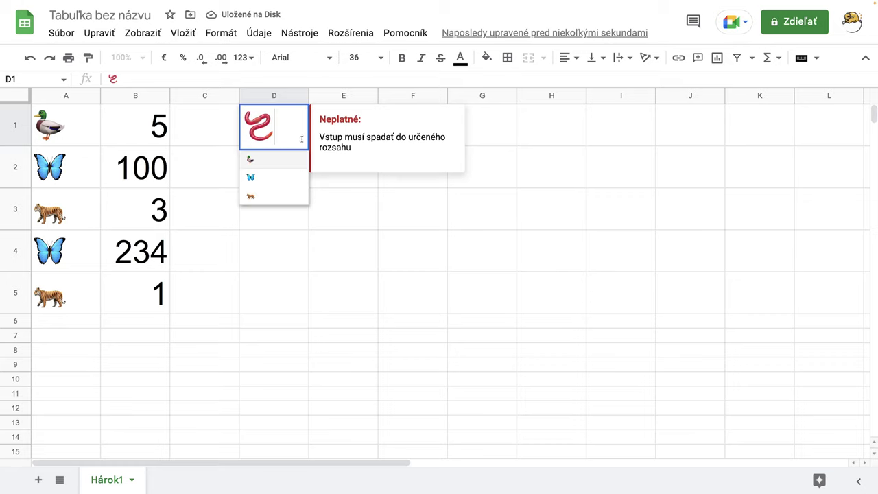
{"action": "left_click", "coordinate": [261, 162]}
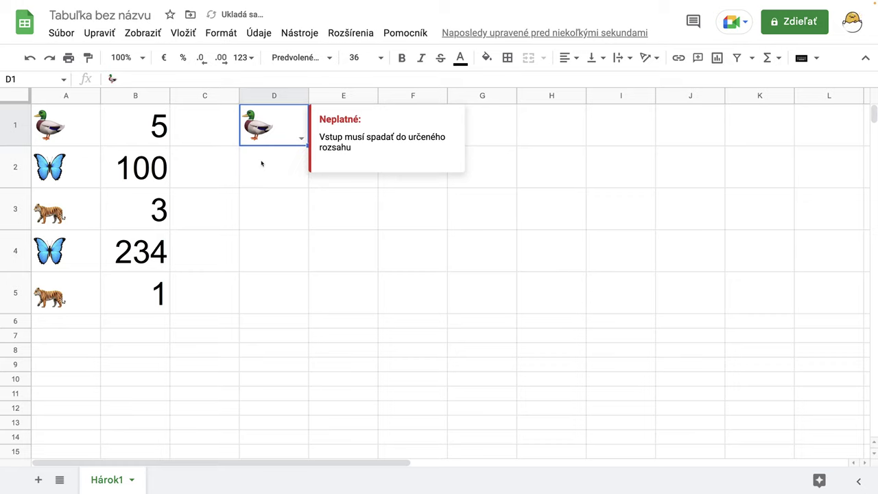
{"action": "left_click", "coordinate": [258, 144]}
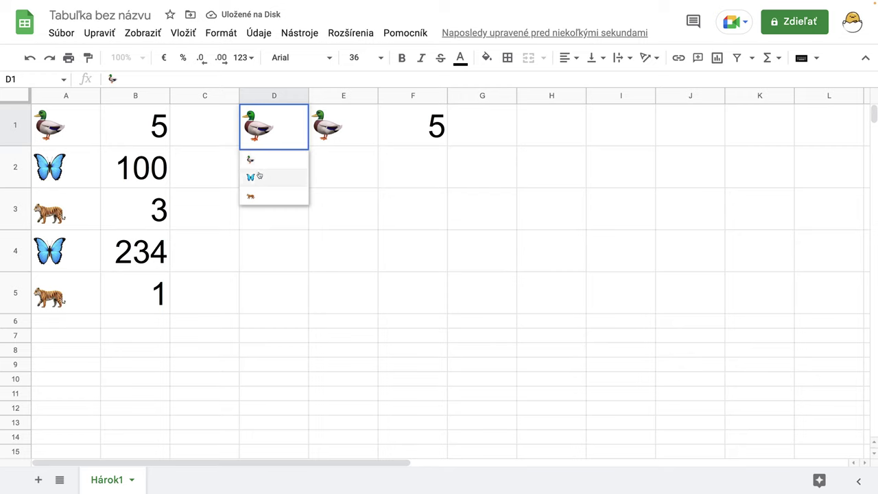
{"action": "left_click", "coordinate": [251, 177]}
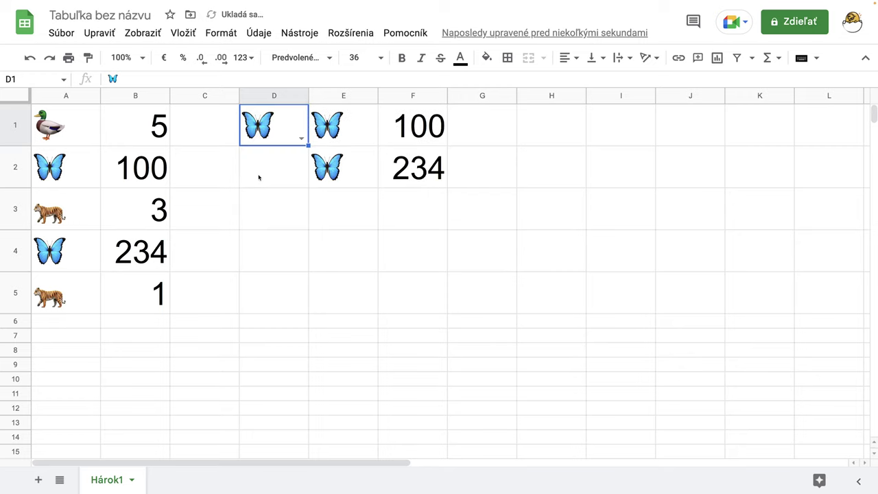
- Try to replace the butterfly in D1 with a unicorn emoji outside the validation list and dismiss the error dialog
{"action": "double_click", "coordinate": [275, 130]}
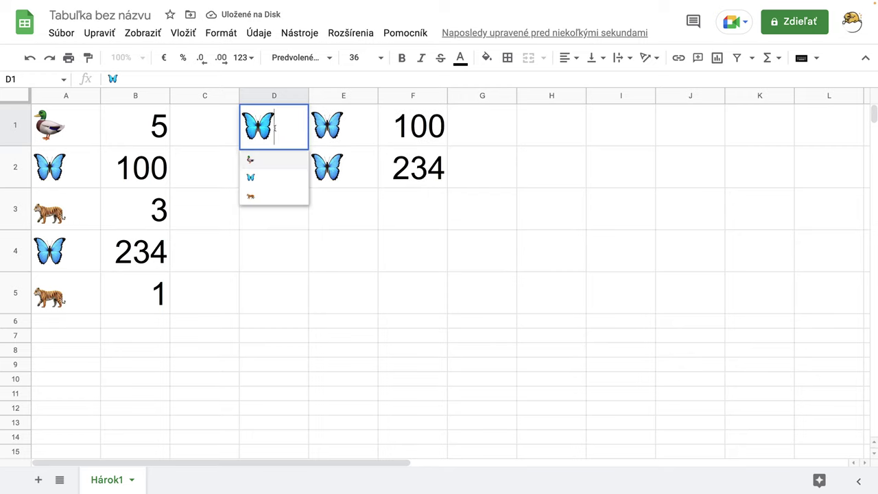
{"action": "key", "text": "BackSpace"}
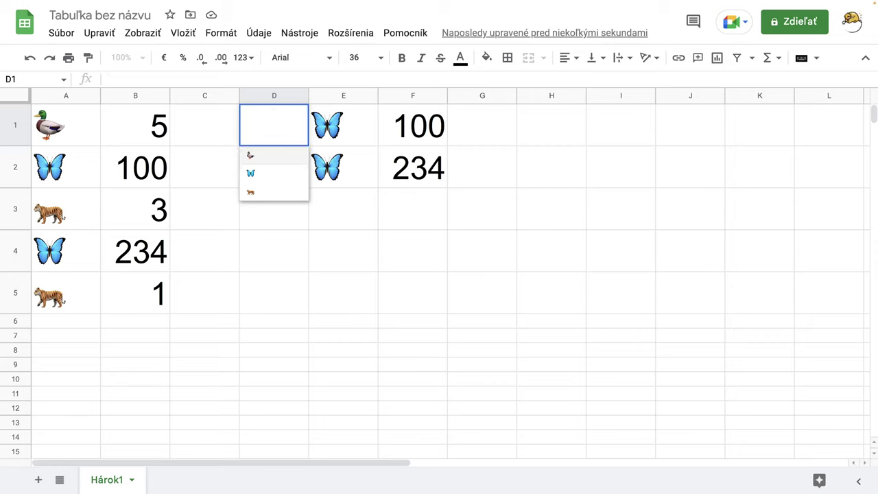
{"action": "key", "text": "ctrl+super+space"}
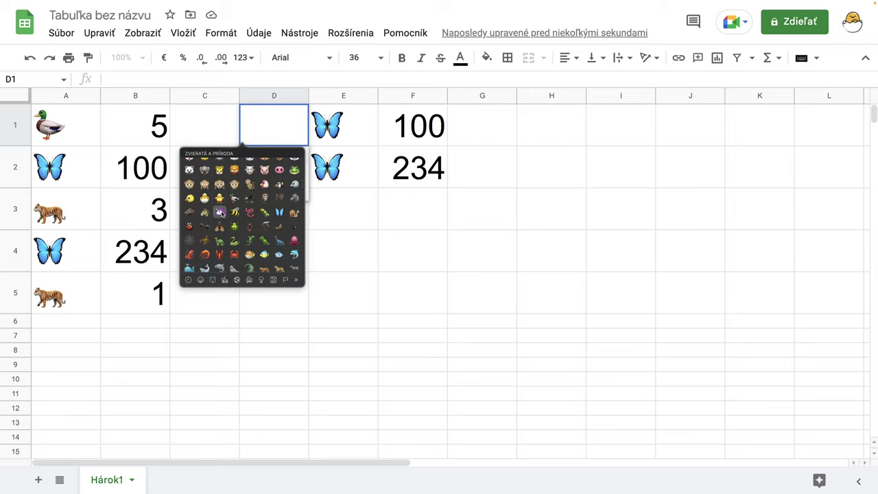
{"action": "left_click", "coordinate": [220, 212]}
{"action": "key", "text": "Return"}
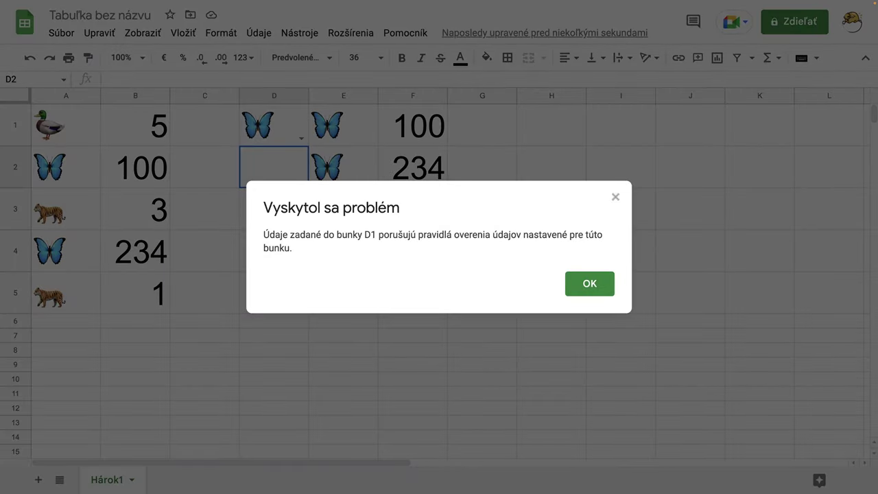
{"action": "left_click", "coordinate": [590, 284]}
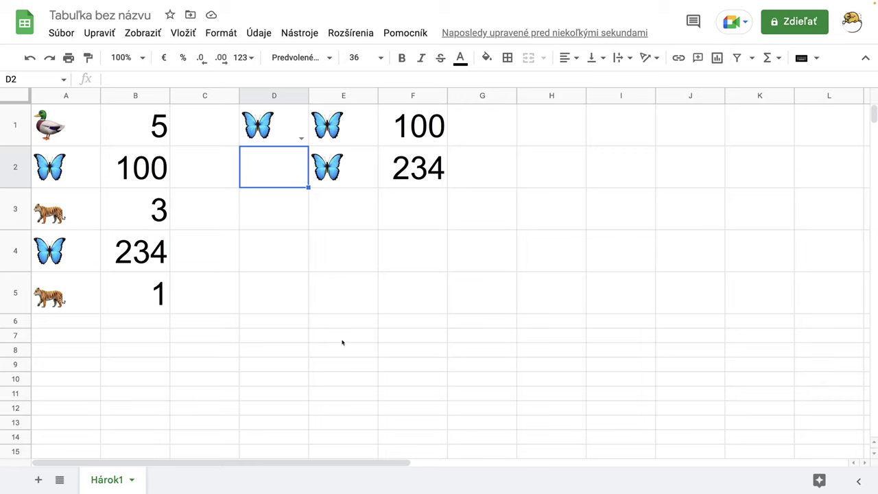
- Enter the label COUNT in cell C6, below the animal table
{"action": "left_click", "coordinate": [189, 327]}
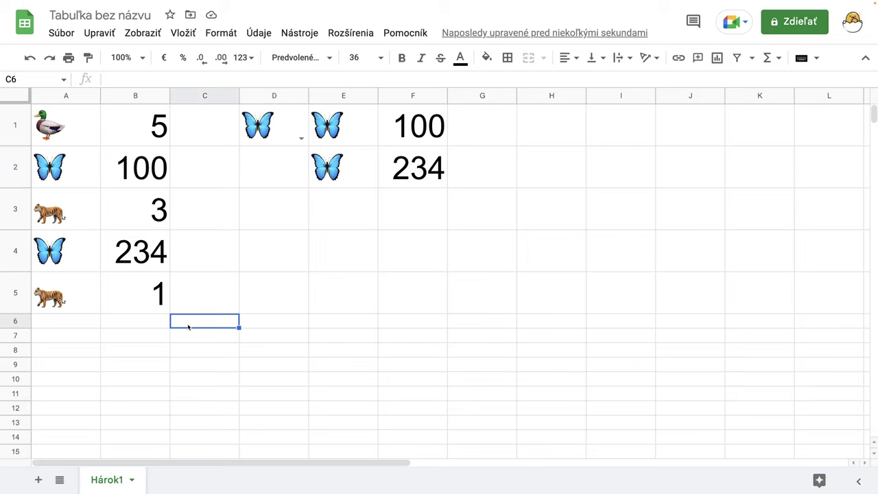
{"action": "type", "text": "Cou"}
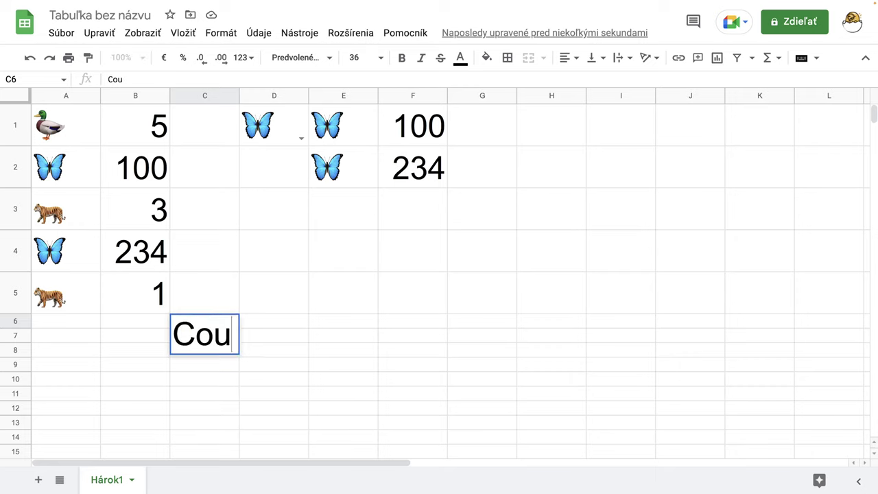
{"action": "type", "text": "nt"}
{"action": "key", "text": "BackSpace"}
{"action": "key", "text": "BackSpace"}
{"action": "key", "text": "BackSpace"}
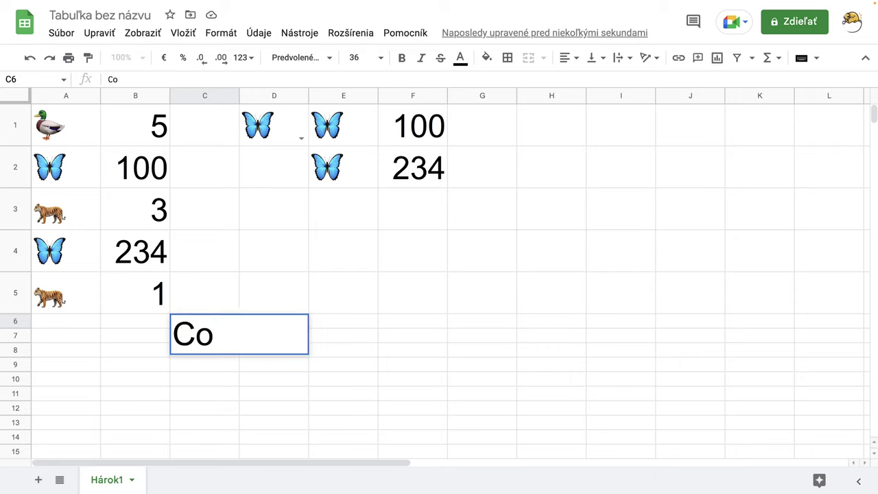
{"action": "key", "text": "BackSpace"}
{"action": "type", "text": "OUN"}
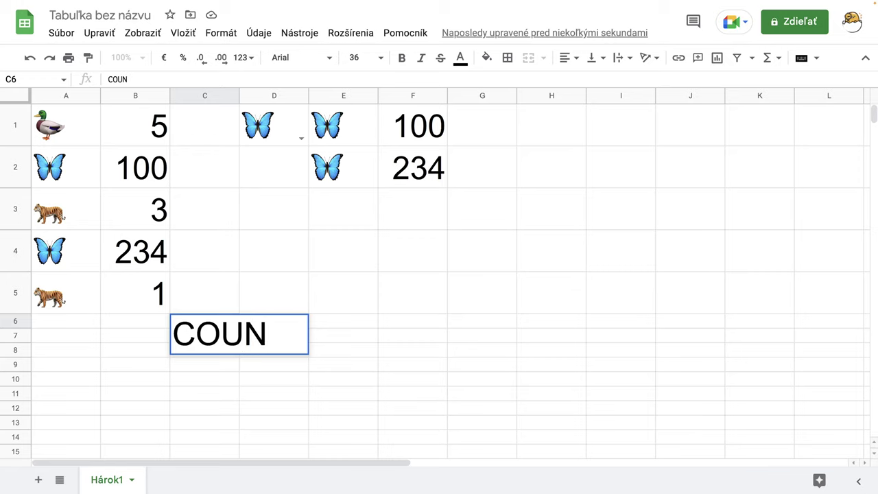
{"action": "type", "text": "T"}
{"action": "key", "text": "Return"}
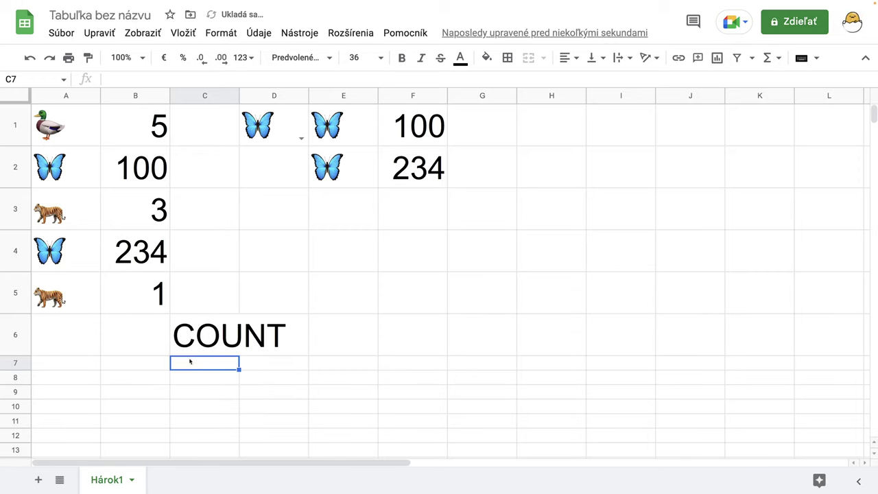
- Count the numeric values of B1:B5 with a COUNT formula in C7
{"action": "type", "text": "="}
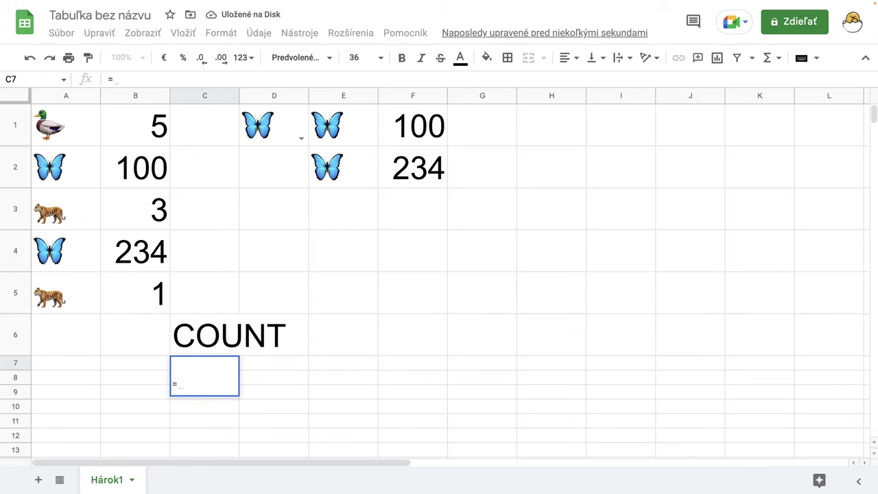
{"action": "type", "text": "count"}
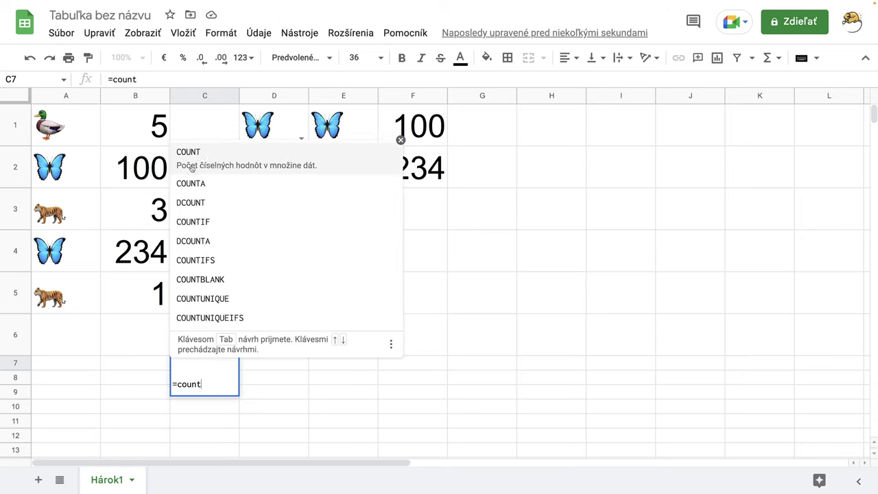
{"action": "left_click", "coordinate": [279, 171]}
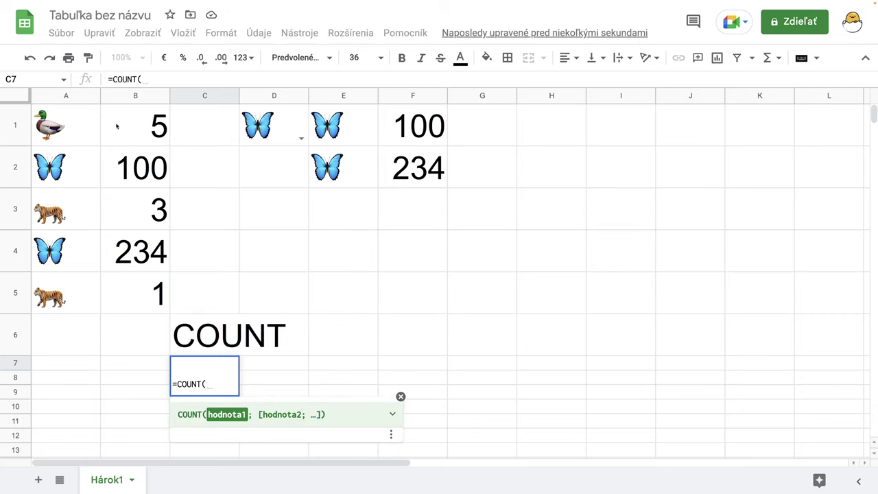
{"action": "left_click_drag", "start_coordinate": [129, 122], "coordinate": [134, 301]}
{"action": "key", "text": "Return"}
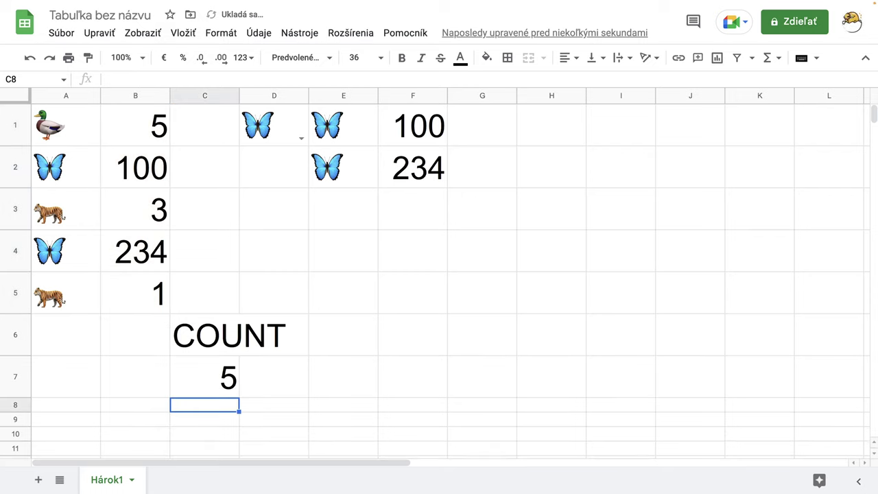
- Change the duck's count in B1 to 5ks and choose the duck from D1's dropdown list
{"action": "left_click", "coordinate": [159, 132]}
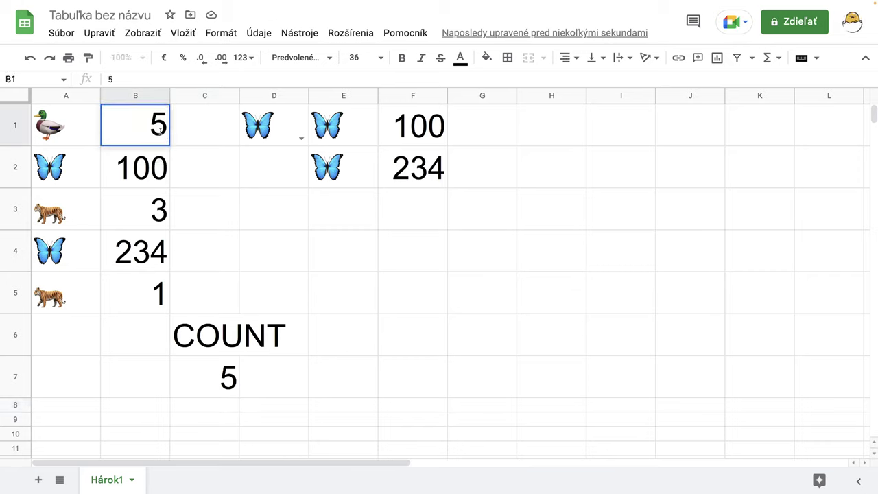
{"action": "type", "text": "5"}
{"action": "key", "text": "BackSpace"}
{"action": "type", "text": "k"}
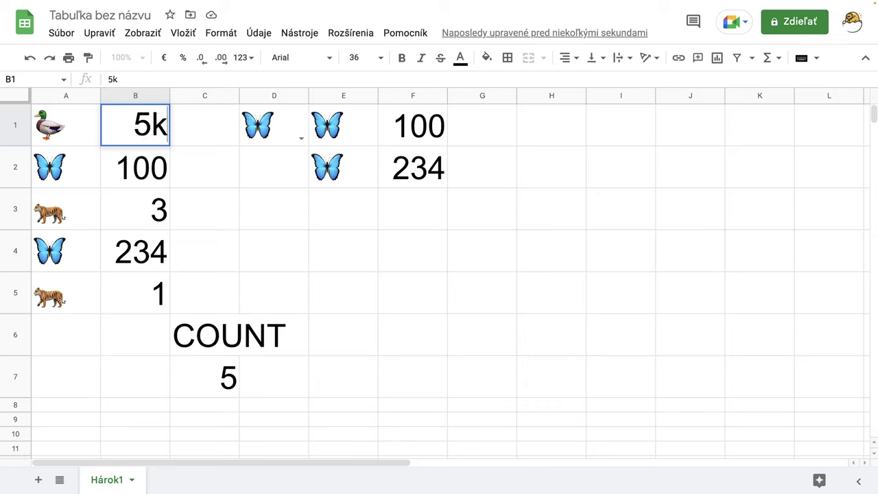
{"action": "type", "text": "s"}
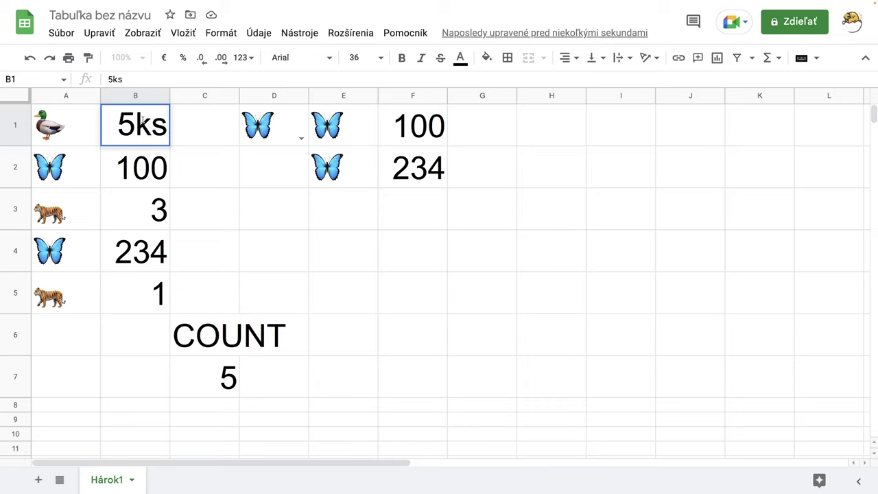
{"action": "key", "text": "Return"}
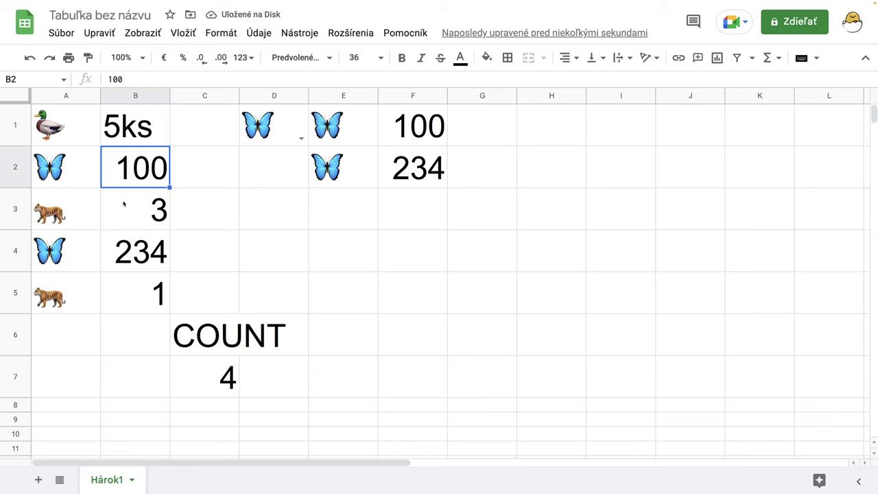
{"action": "left_click", "coordinate": [301, 138]}
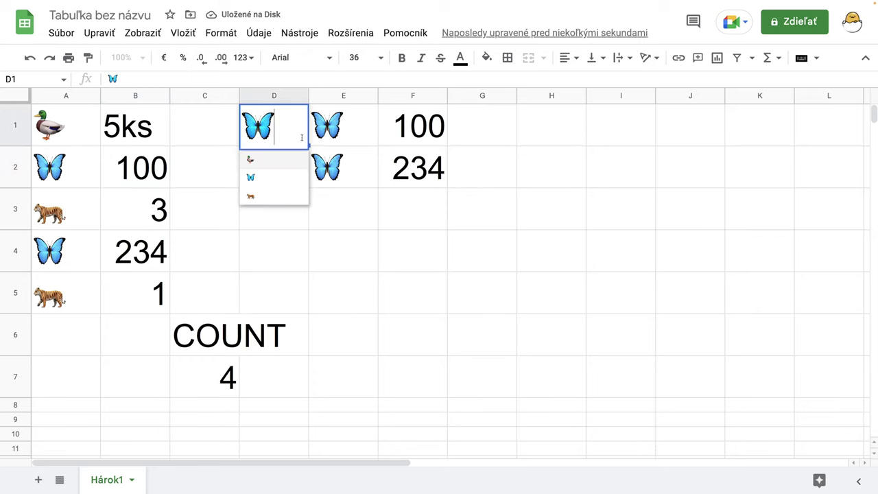
{"action": "left_click", "coordinate": [265, 163]}
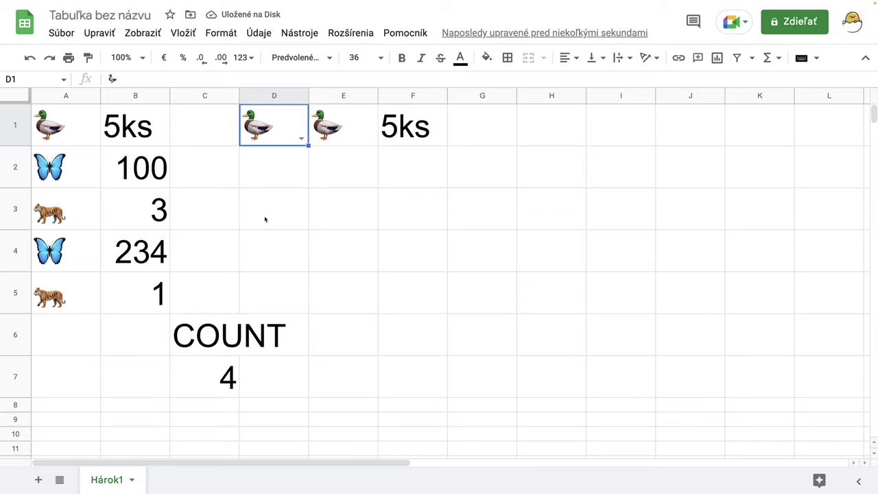
- Enter the label COUNTA in cell E6, beside the COUNT label
{"action": "left_click", "coordinate": [334, 343]}
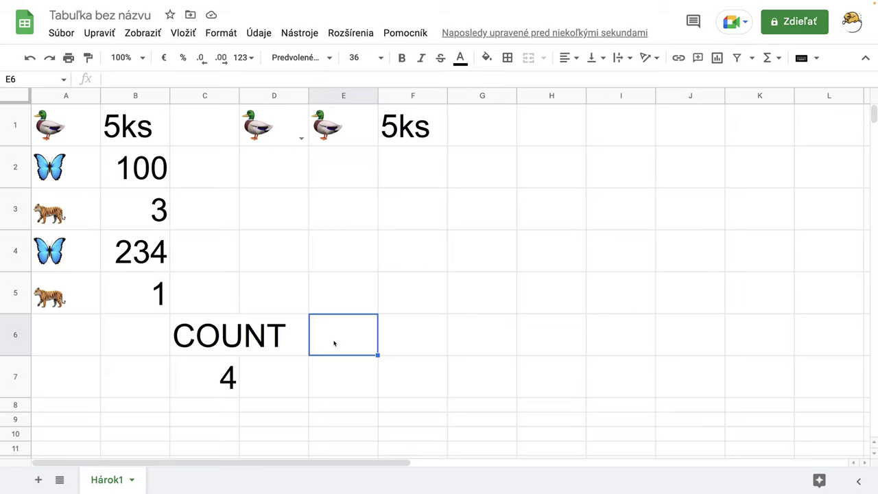
{"action": "type", "text": "COU"}
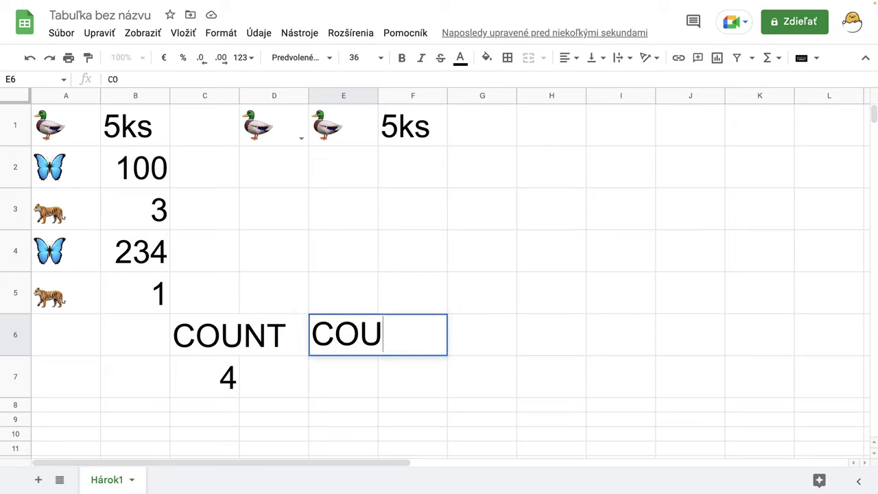
{"action": "type", "text": "NTA"}
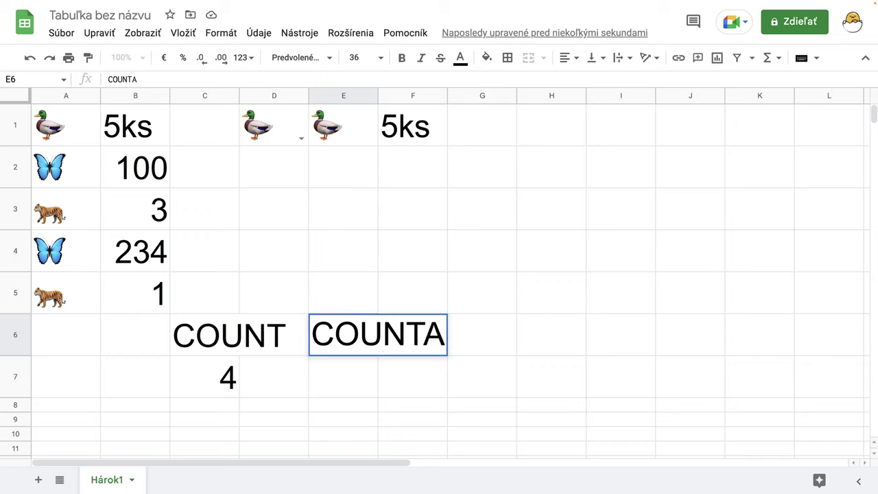
{"action": "key", "text": "Return"}
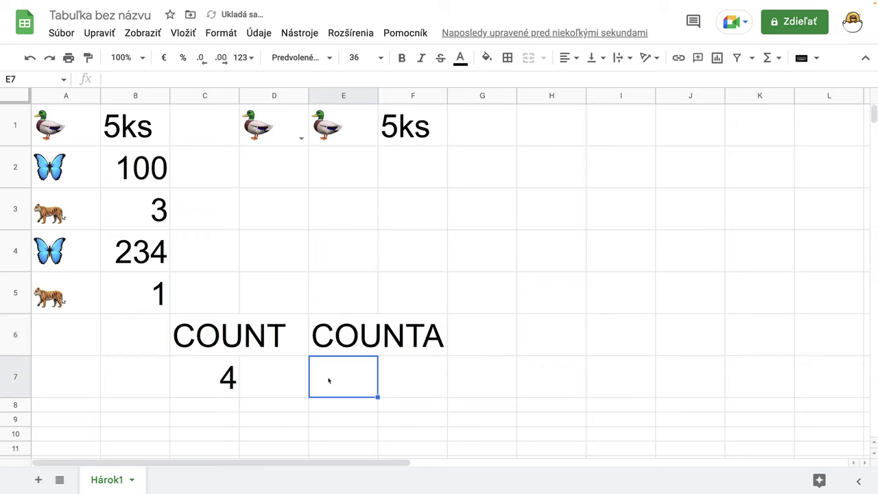
- Count all filled cells of B1:B5 with a COUNTA formula in E7
{"action": "type", "text": "="}
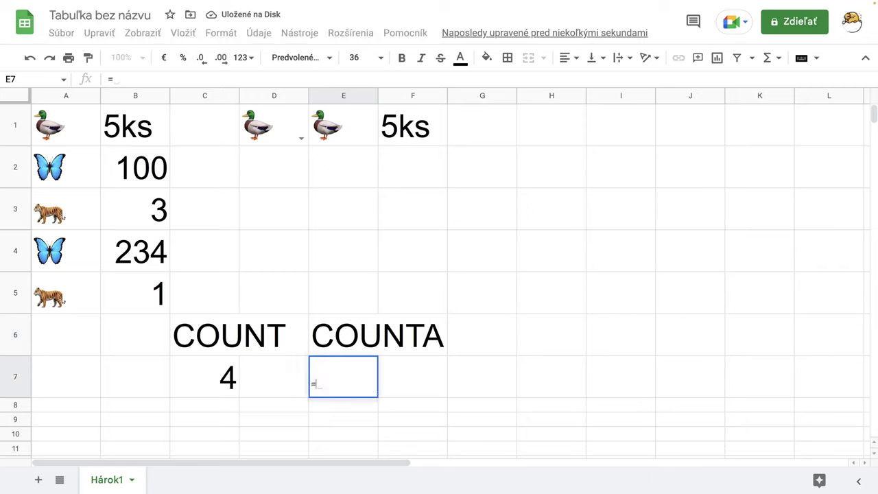
{"action": "type", "text": "count"}
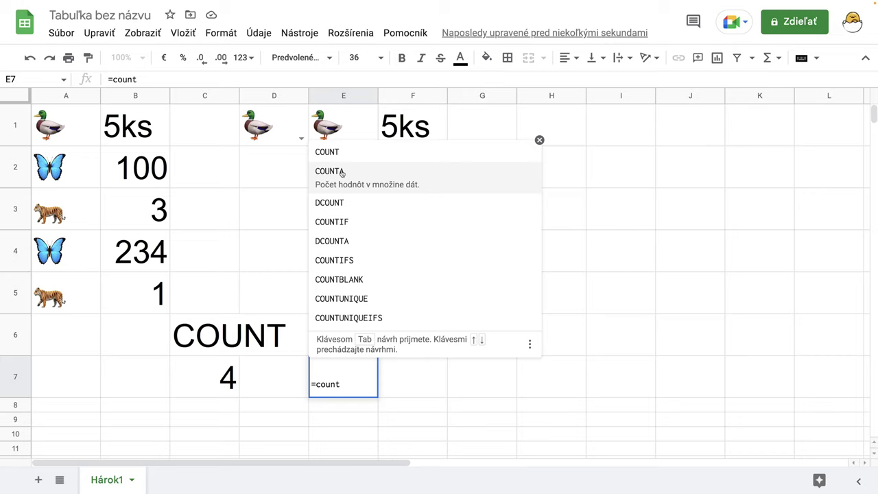
{"action": "left_click", "coordinate": [340, 172]}
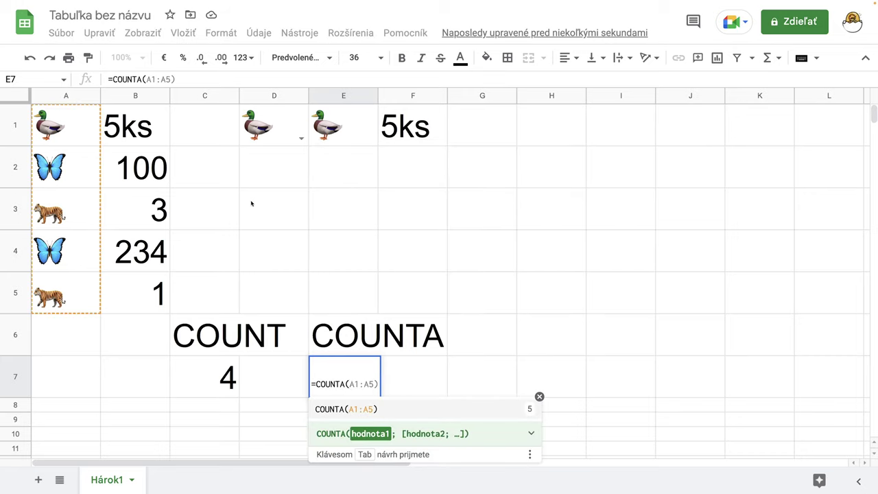
{"action": "left_click_drag", "start_coordinate": [134, 127], "coordinate": [140, 294]}
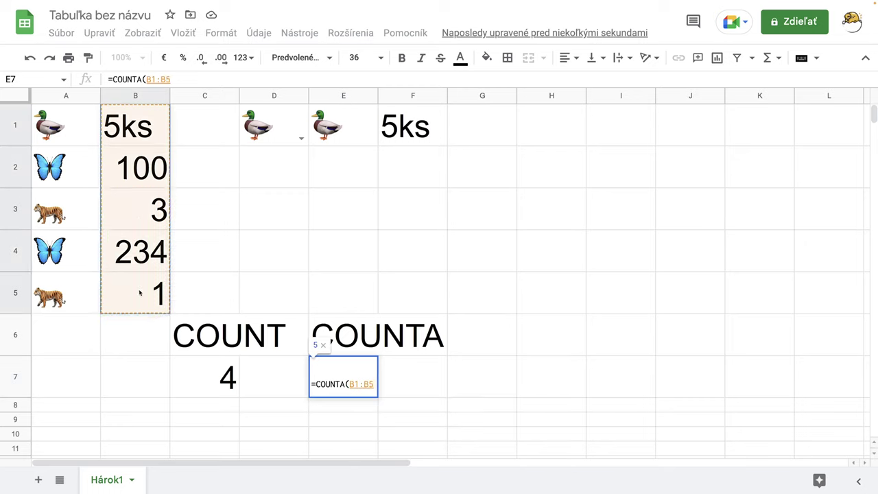
{"action": "key", "text": "Return"}
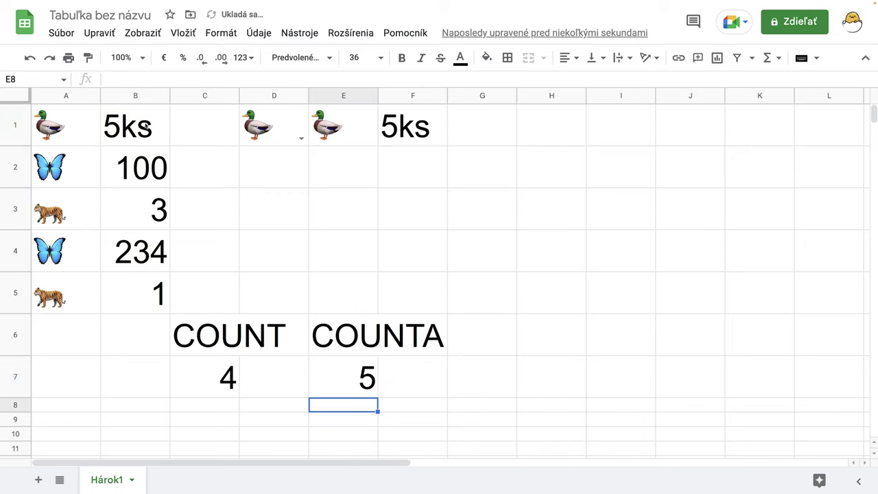
- Clear the first tiger's count in B3 and choose the tiger from D1's dropdown list
{"action": "left_click", "coordinate": [159, 216]}
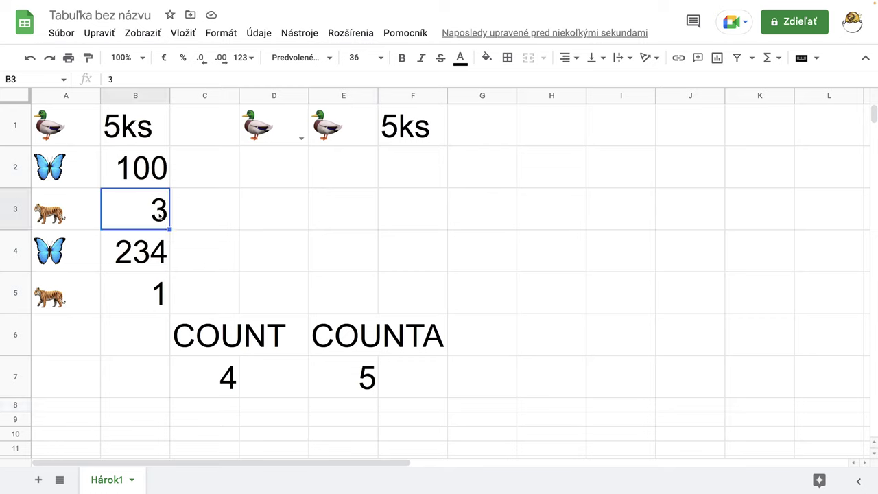
{"action": "key", "text": "Delete"}
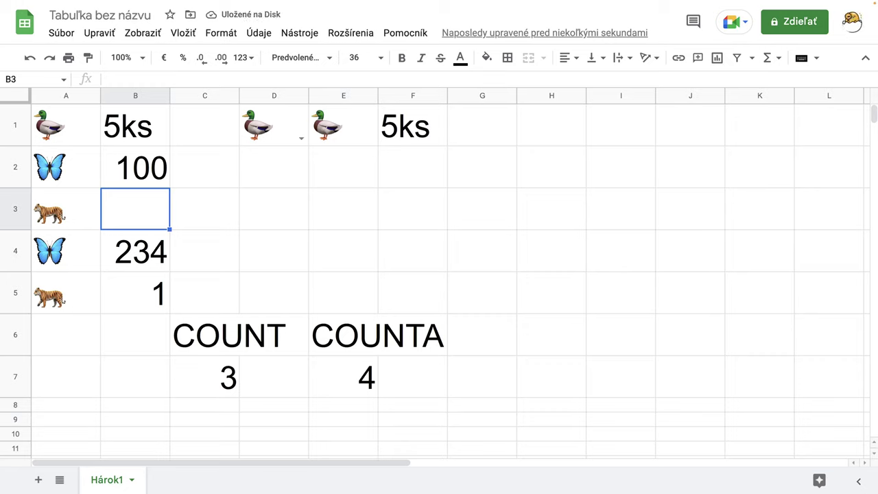
{"action": "left_click", "coordinate": [301, 138]}
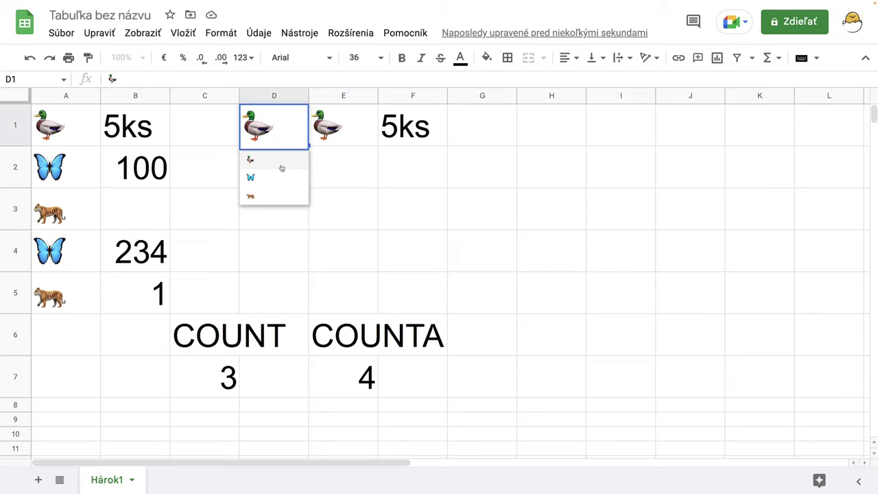
{"action": "left_click", "coordinate": [266, 198]}
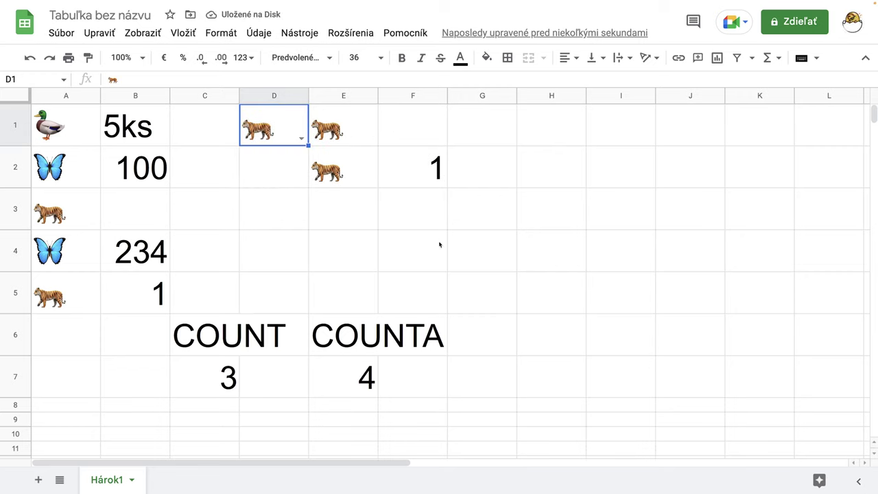
- Enter the label COUNTIF in cell G6, beside the COUNTA label
{"action": "left_click", "coordinate": [463, 342]}
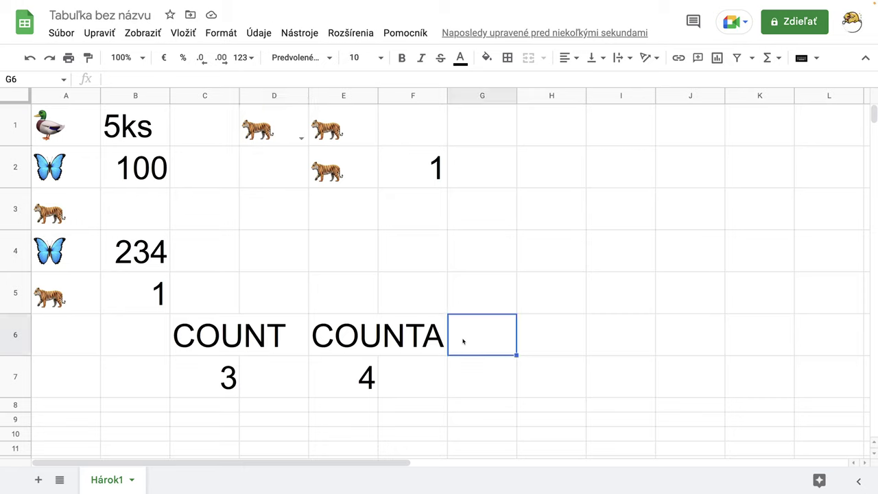
{"action": "type", "text": "C"}
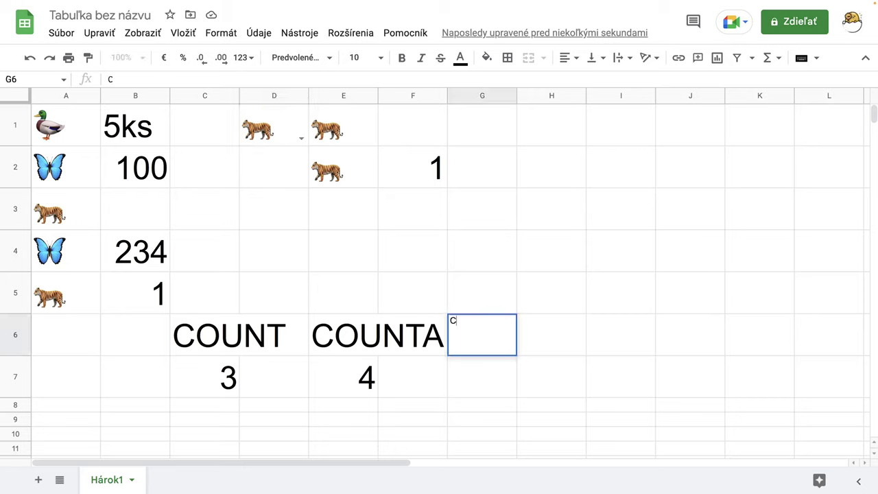
{"action": "type", "text": "OUNTIF"}
{"action": "key", "text": "Return"}
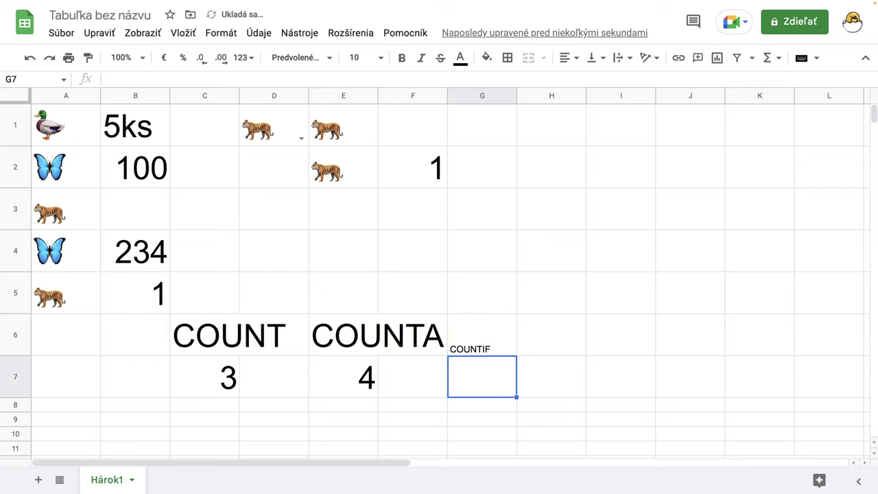
- Set the font size of cells G1:K7 to 36
{"action": "left_click", "coordinate": [495, 352]}
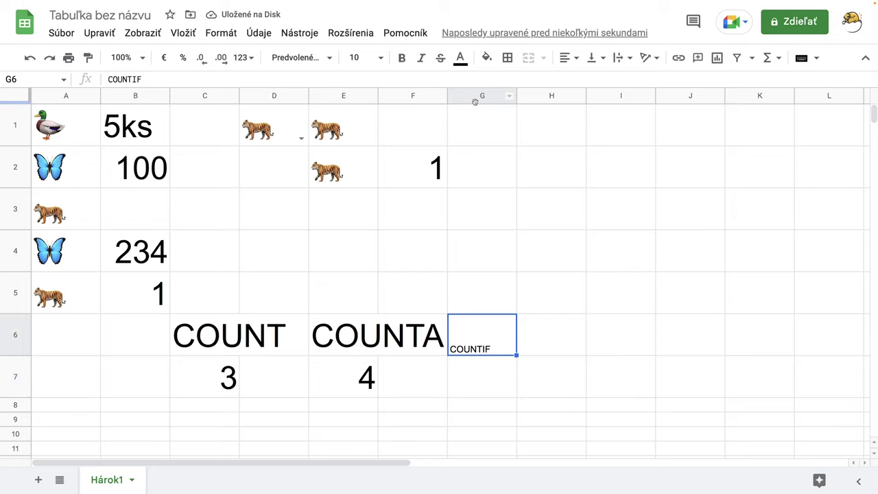
{"action": "left_click_drag", "start_coordinate": [472, 98], "coordinate": [749, 115]}
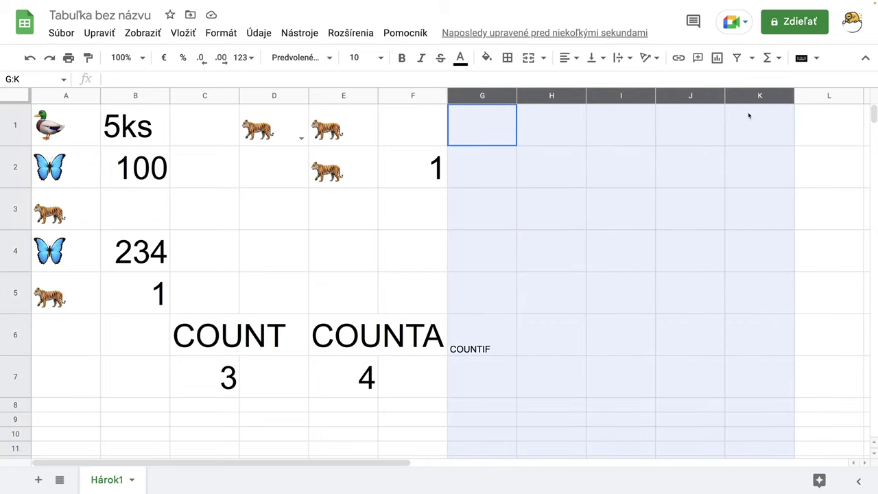
{"action": "left_click", "coordinate": [376, 218]}
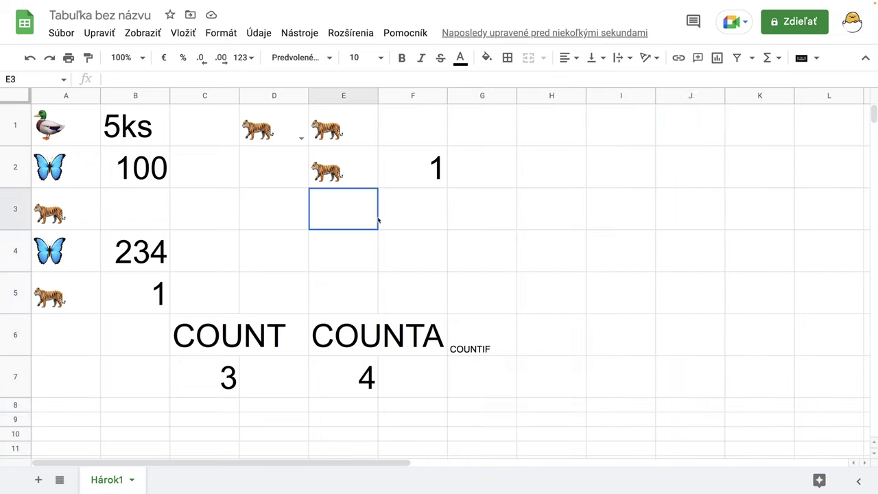
{"action": "left_click_drag", "start_coordinate": [481, 133], "coordinate": [735, 374]}
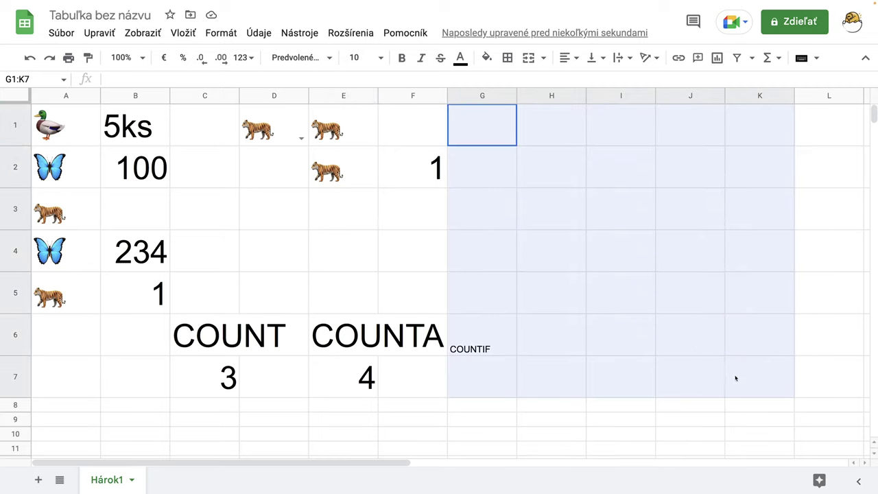
{"action": "left_click", "coordinate": [381, 57]}
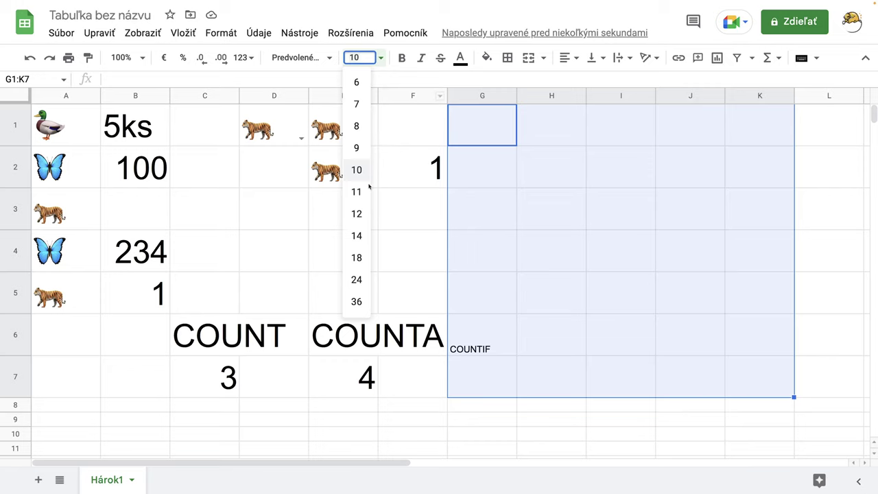
{"action": "left_click", "coordinate": [356, 299]}
- Count the values greater than 2 in B1:B5 with a COUNTIF formula in G7
{"action": "left_click", "coordinate": [469, 382]}
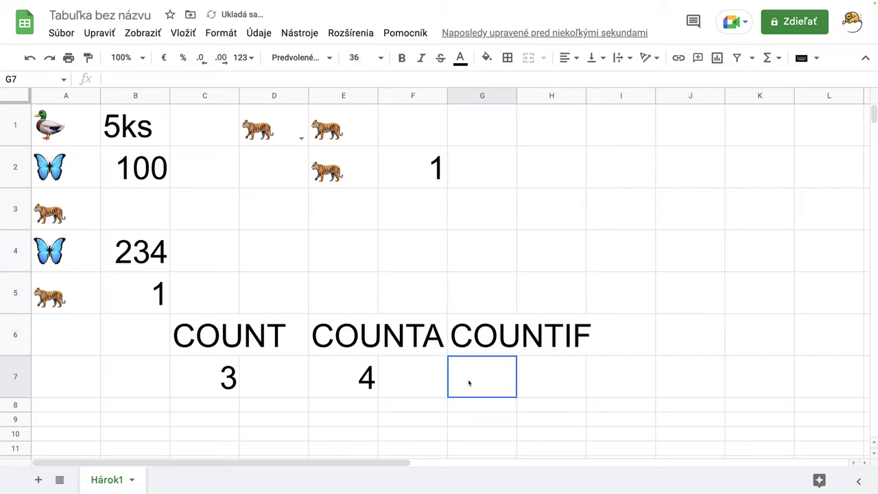
{"action": "type", "text": "="}
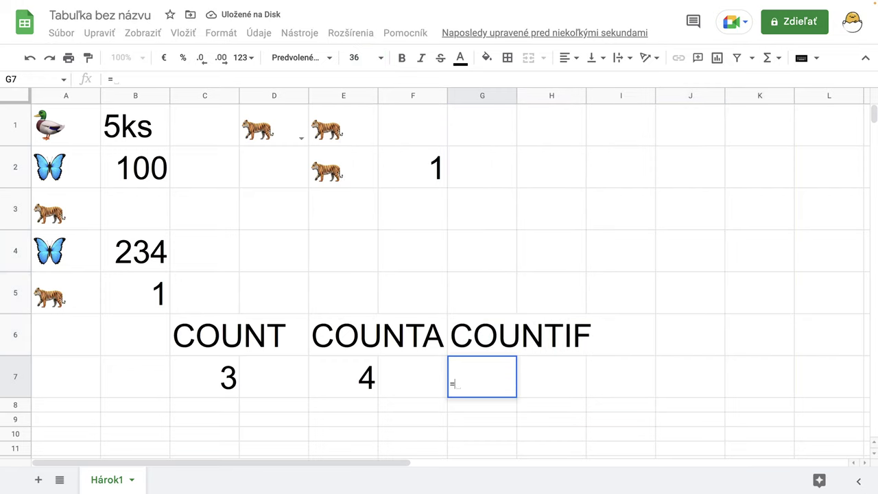
{"action": "type", "text": "counz"}
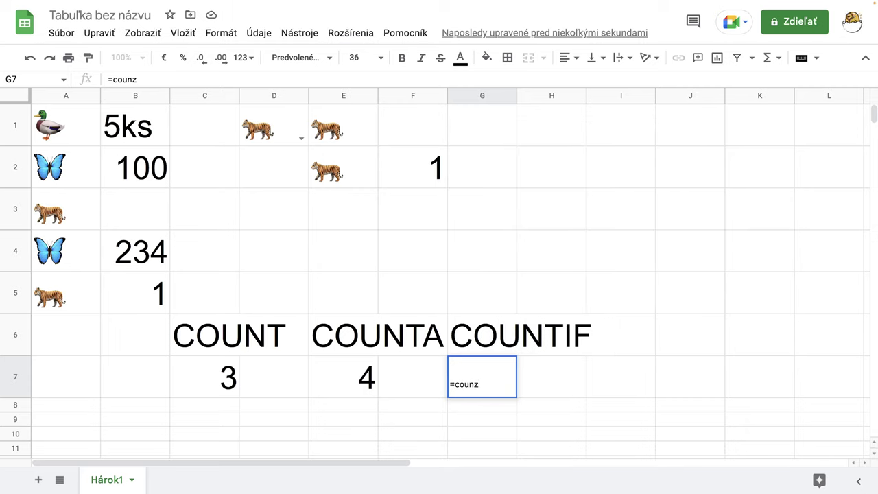
{"action": "key", "text": "BackSpace"}
{"action": "type", "text": "t"}
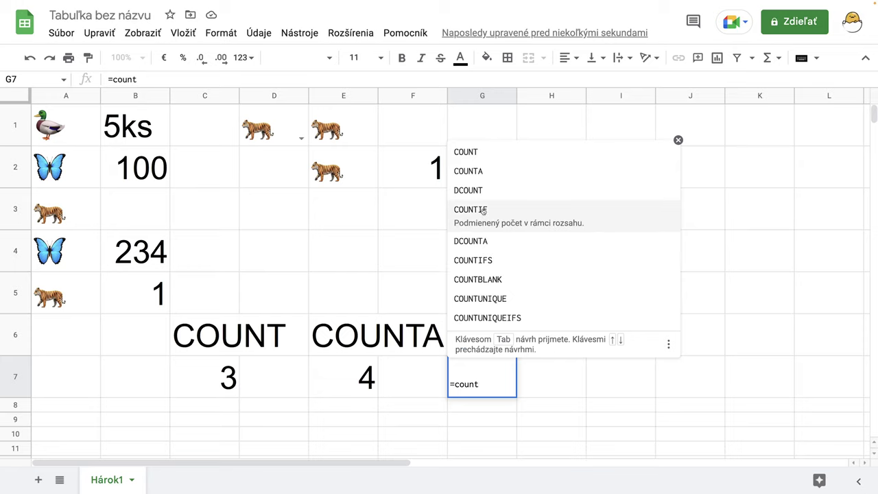
{"action": "left_click", "coordinate": [483, 210]}
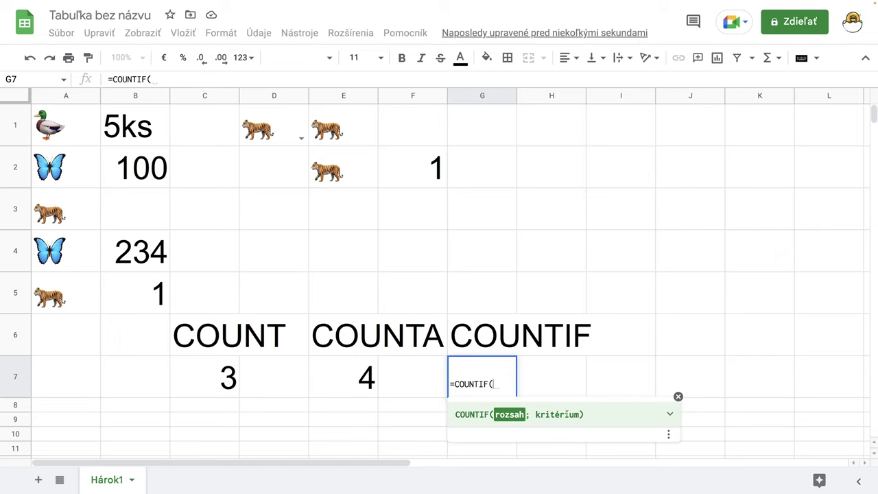
{"action": "left_click", "coordinate": [670, 415]}
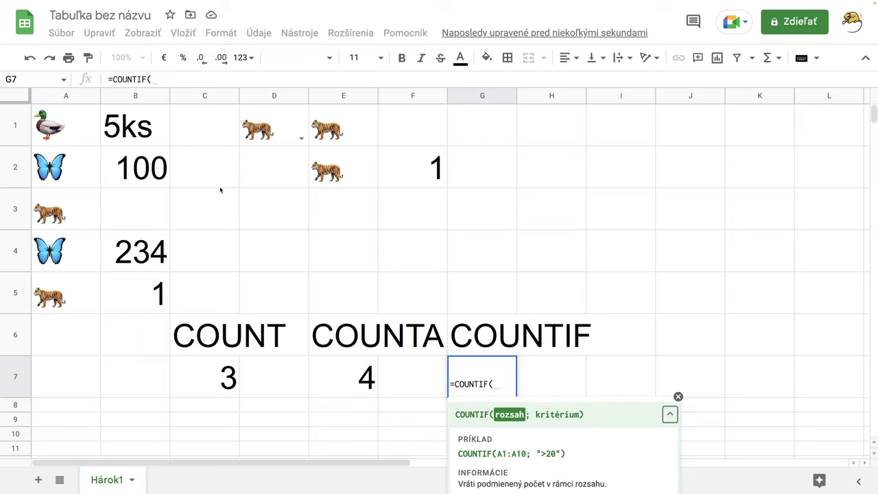
{"action": "left_click_drag", "start_coordinate": [153, 135], "coordinate": [140, 294]}
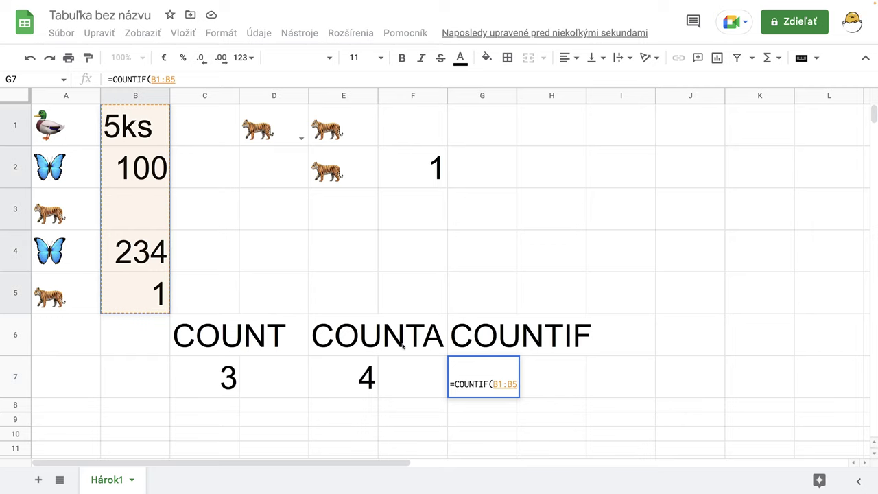
{"action": "type", "text": ";"}
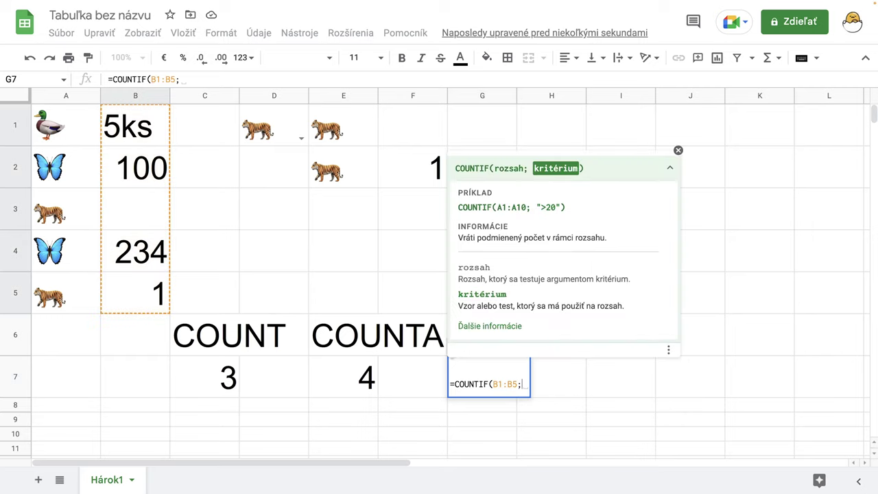
{"action": "type", "text": "\"\""}
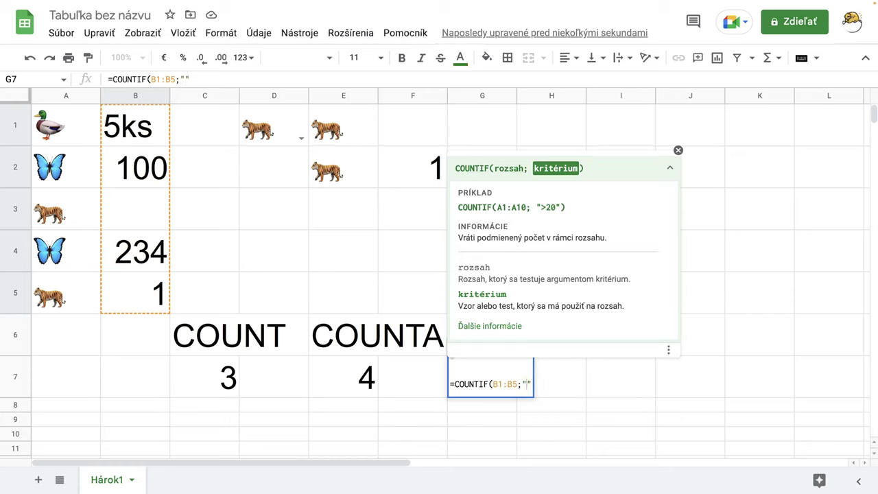
{"action": "type", "text": ">"}
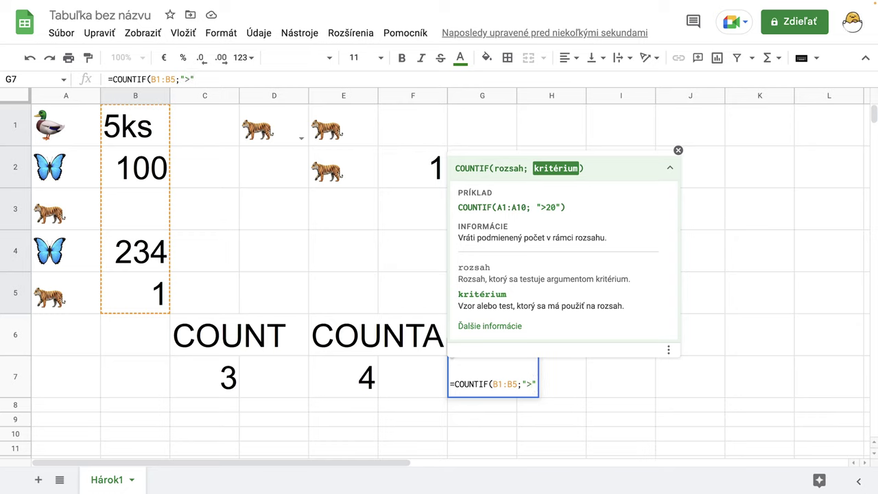
{"action": "type", "text": "2"}
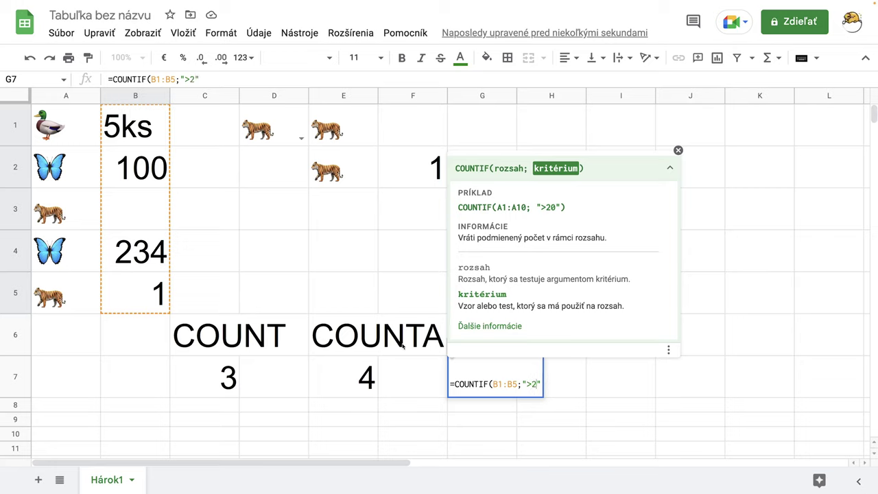
{"action": "key", "text": "Return"}
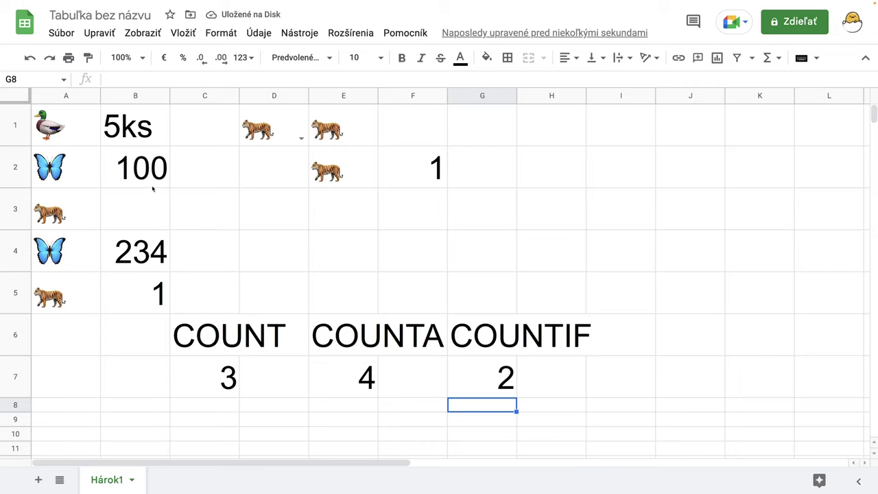
- Change the second tiger's count in B5 to 4
{"action": "left_click", "coordinate": [160, 293]}
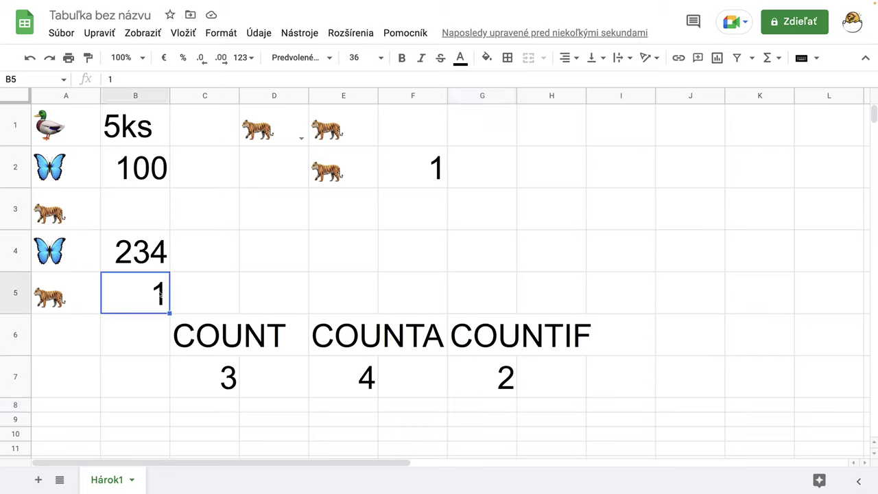
{"action": "type", "text": "4"}
{"action": "key", "text": "Return"}
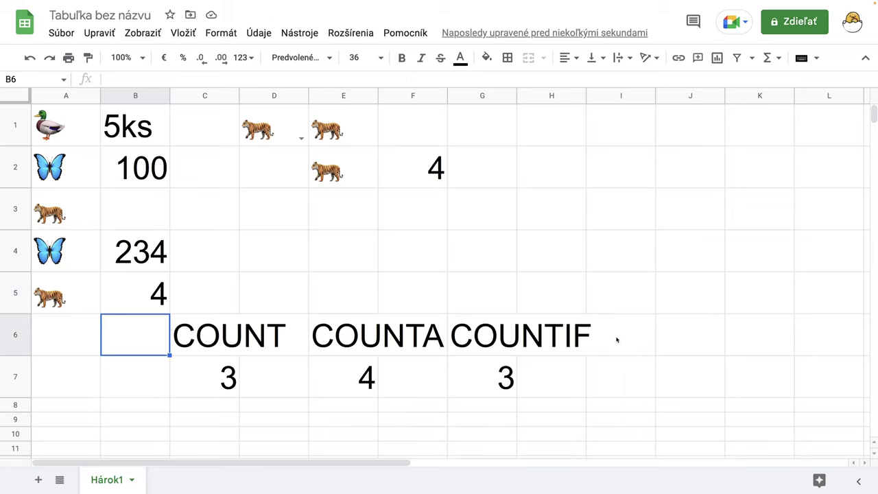
- Enter the label COUNTIFS in cell J6, in the same row as the other function labels
{"action": "left_click", "coordinate": [675, 342]}
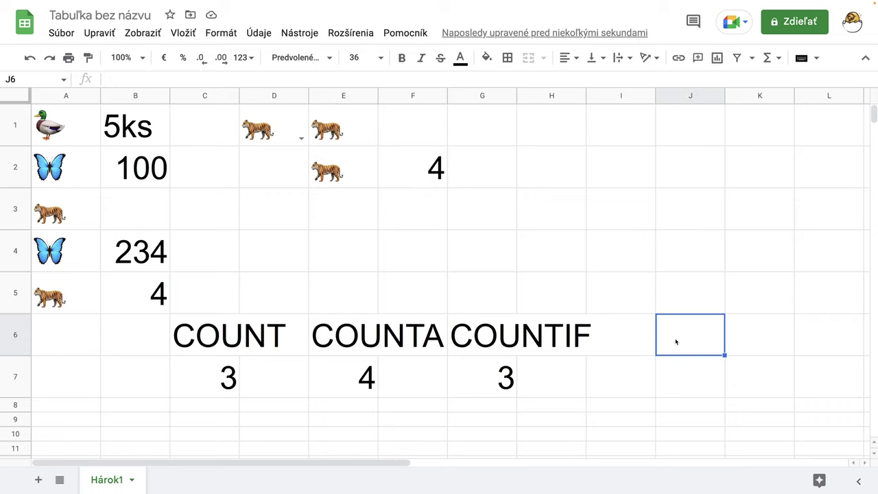
{"action": "type", "text": "COUNZ"}
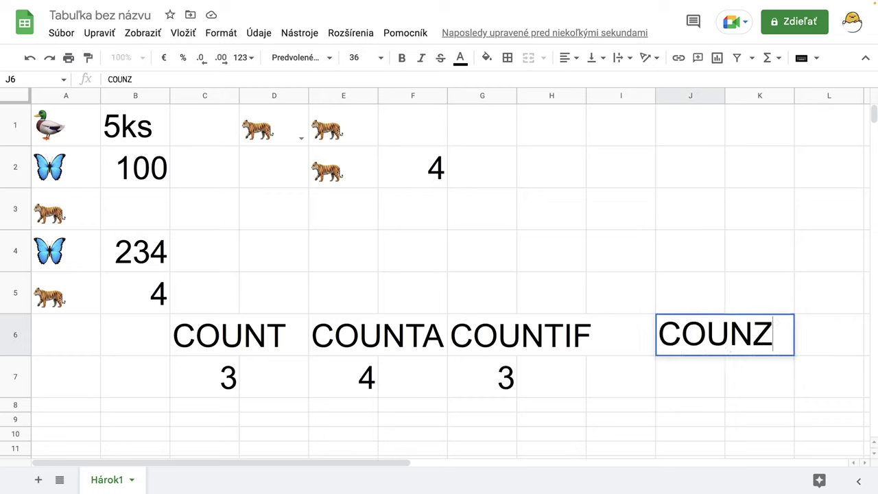
{"action": "key", "text": "BackSpace"}
{"action": "type", "text": "T"}
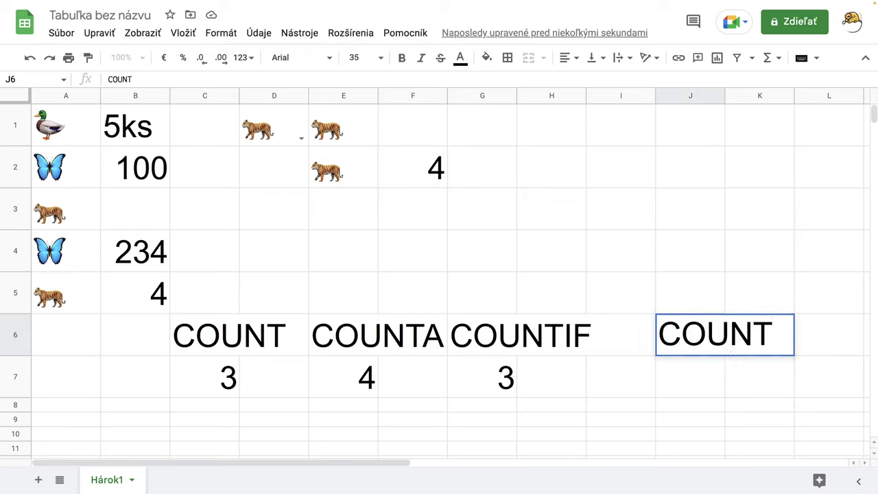
{"action": "type", "text": "IFS"}
{"action": "key", "text": "Return"}
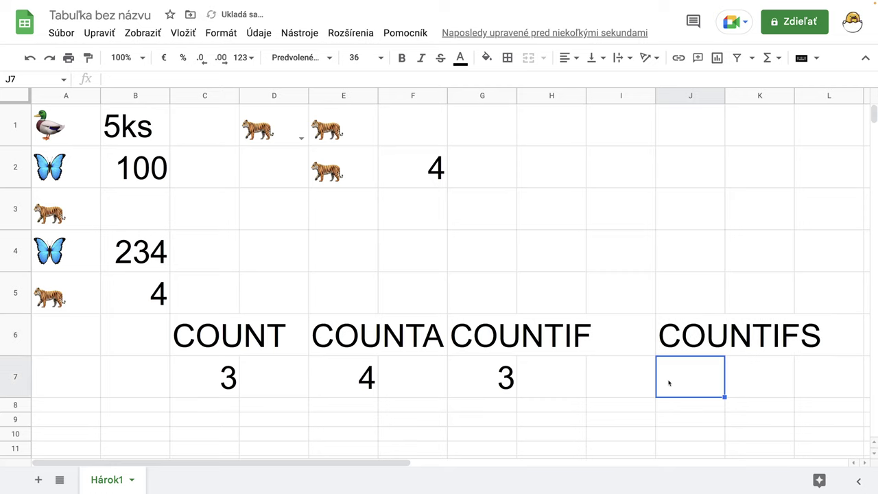
- Start a COUNTIFS formula in J7 with B1:B5 as the first range and ">4" as its criterion
{"action": "type", "text": "="}
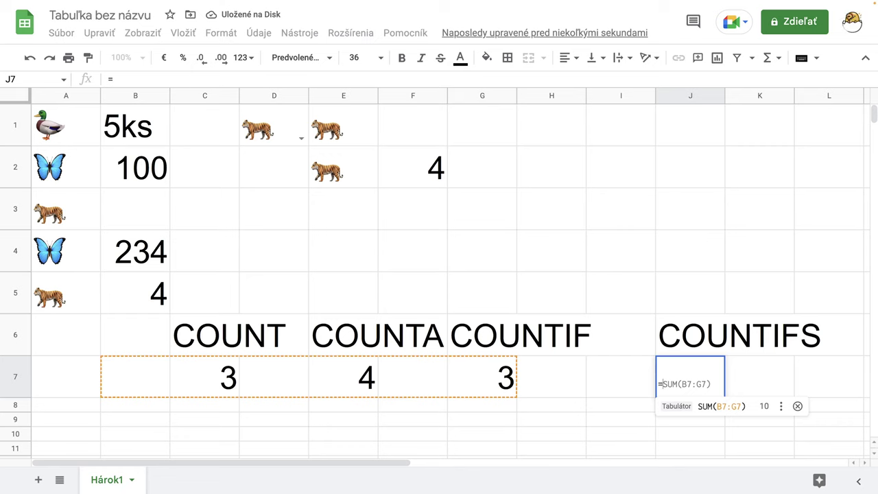
{"action": "type", "text": "count"}
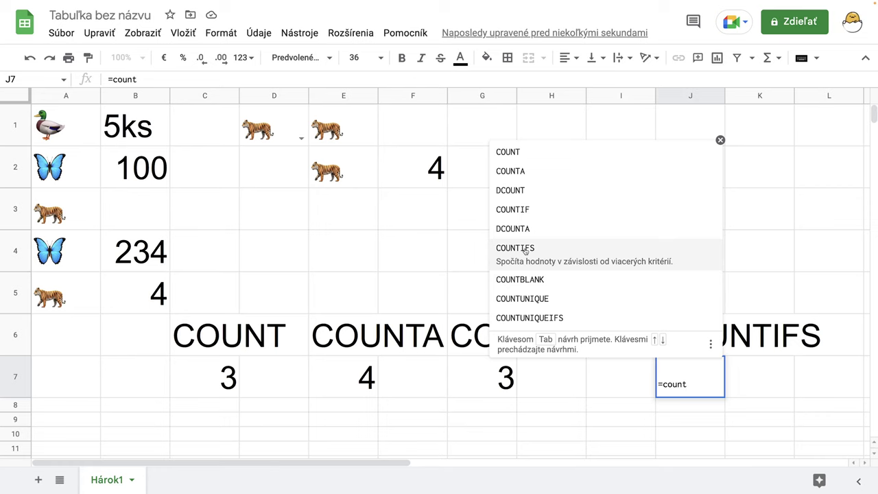
{"action": "left_click", "coordinate": [525, 250]}
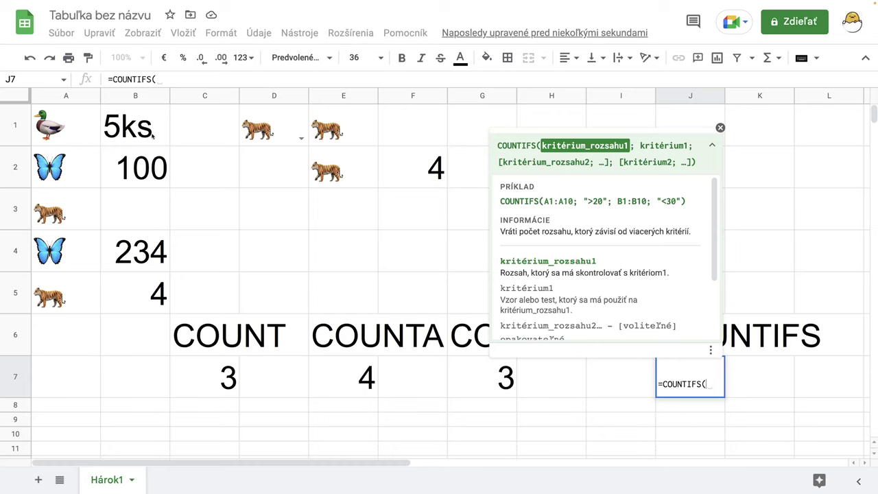
{"action": "left_click_drag", "start_coordinate": [152, 134], "coordinate": [151, 291]}
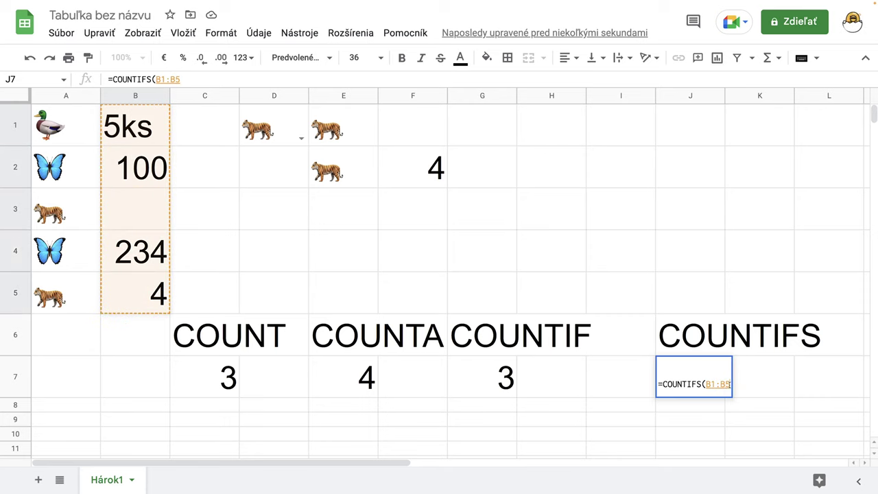
{"action": "left_click", "coordinate": [730, 384]}
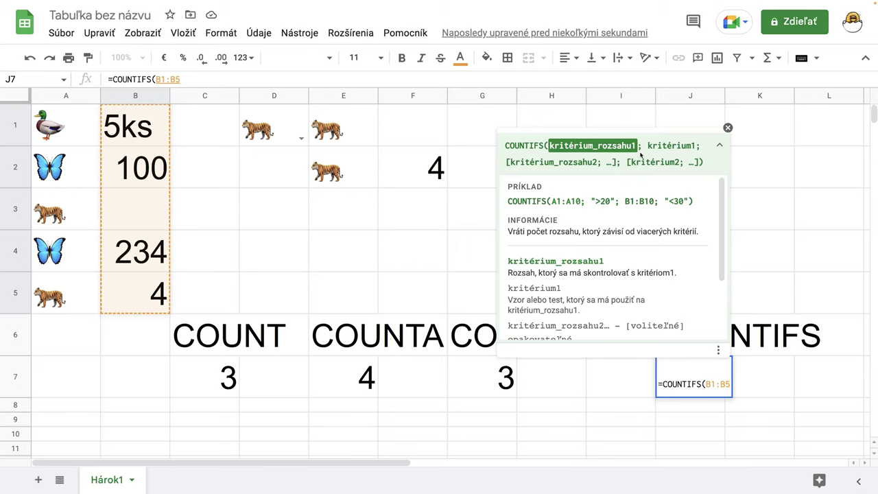
{"action": "type", "text": ";"}
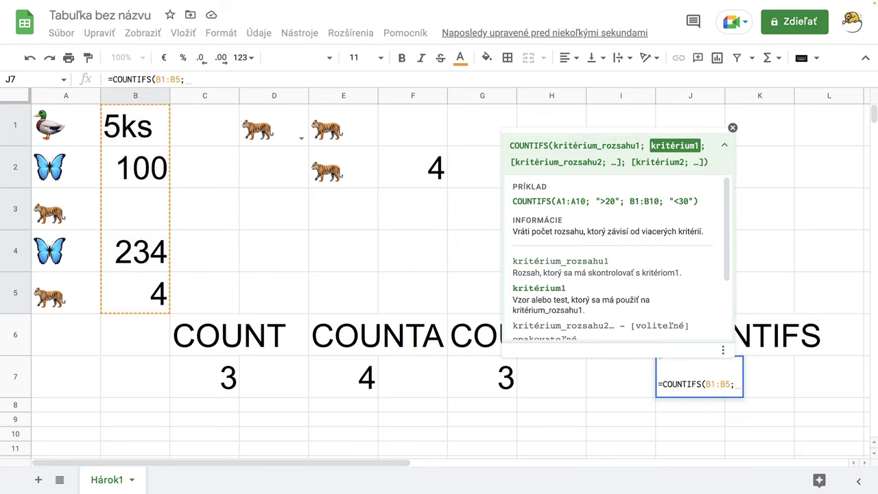
{"action": "type", "text": "\"\""}
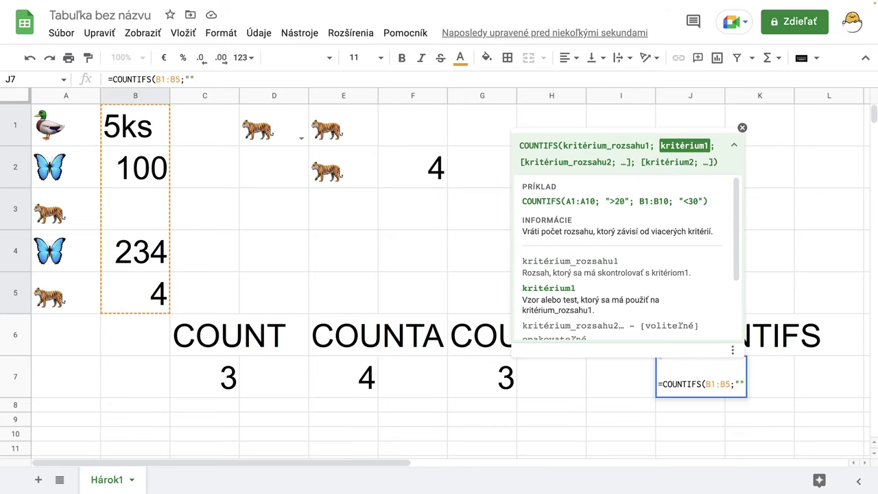
{"action": "type", "text": ">"}
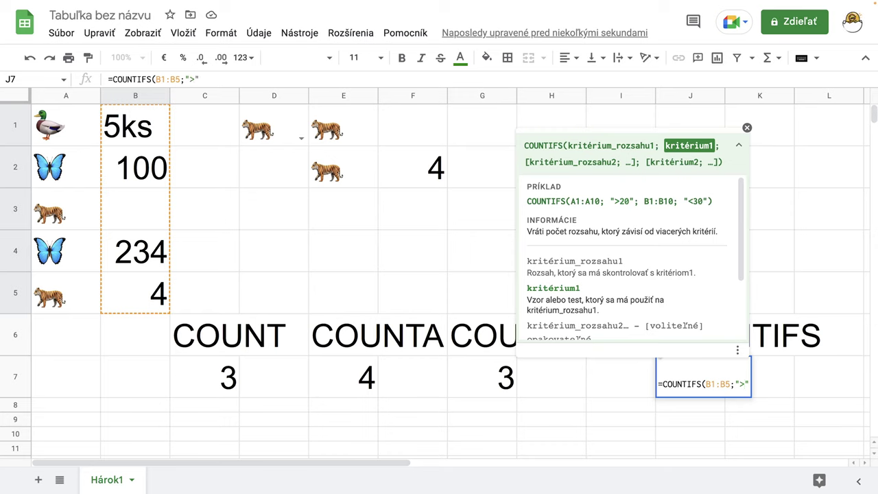
{"action": "type", "text": "4"}
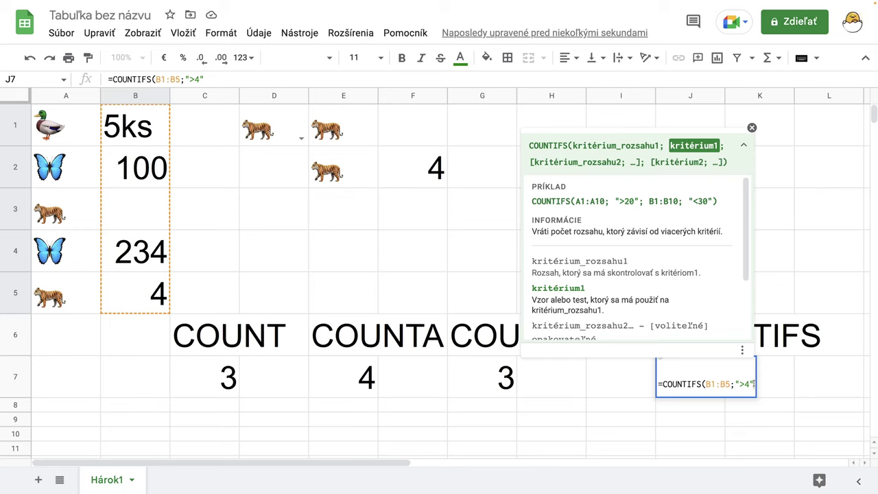
- Add B1:B5 with the criterion "<100" as the second condition of the COUNTIFS formula and complete it
{"action": "type", "text": ";"}
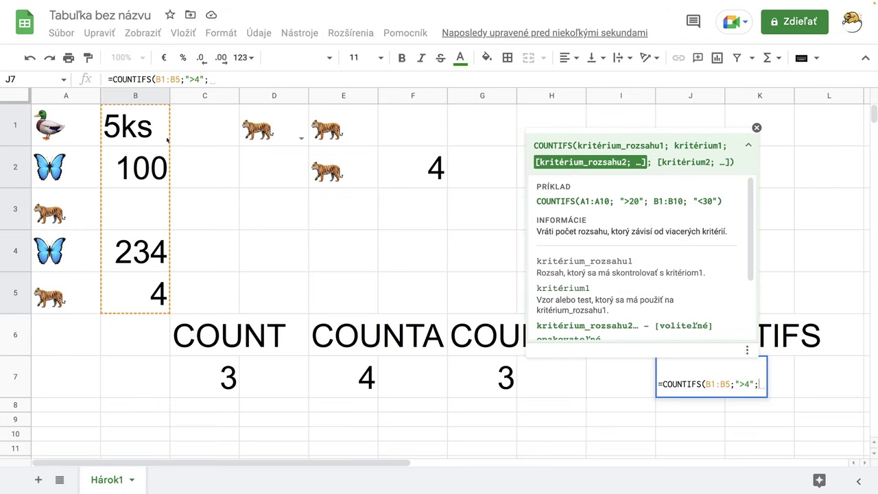
{"action": "left_click_drag", "start_coordinate": [155, 131], "coordinate": [157, 293]}
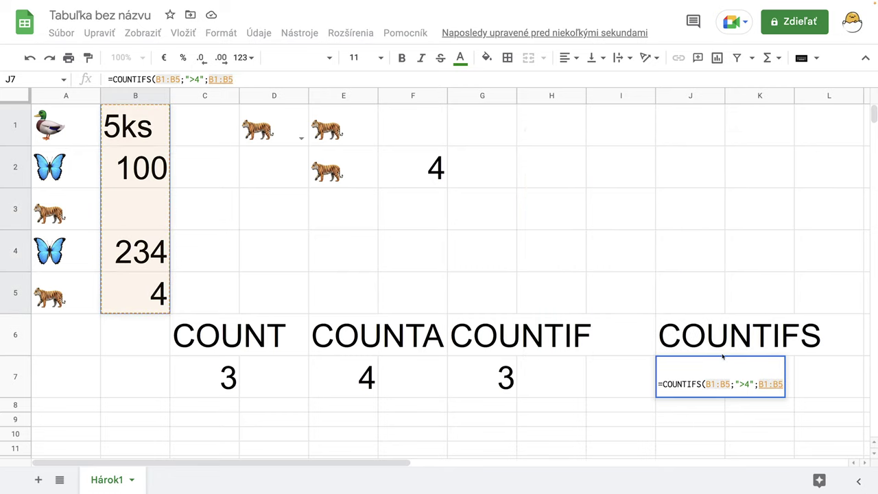
{"action": "type", "text": ";"}
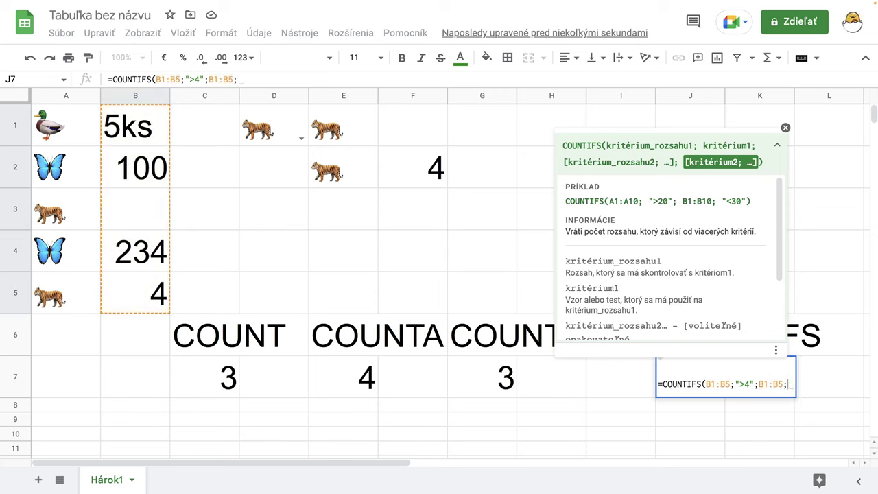
{"action": "type", "text": "\"\""}
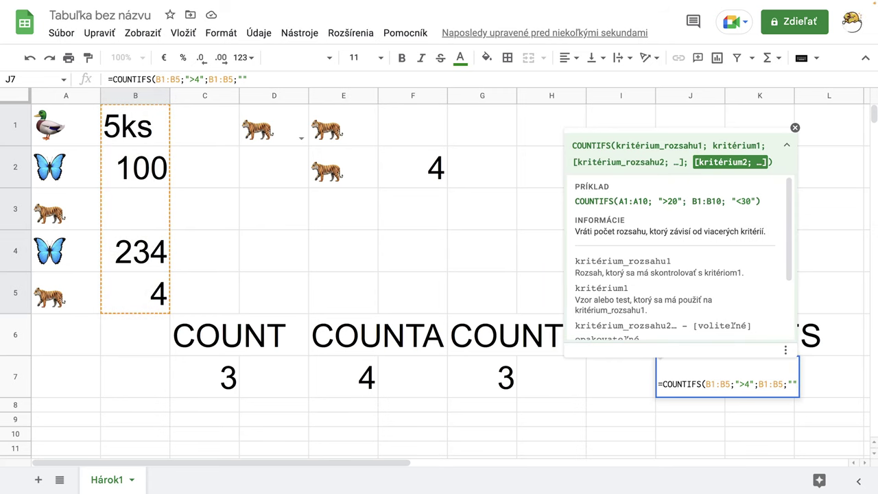
{"action": "type", "text": "<"}
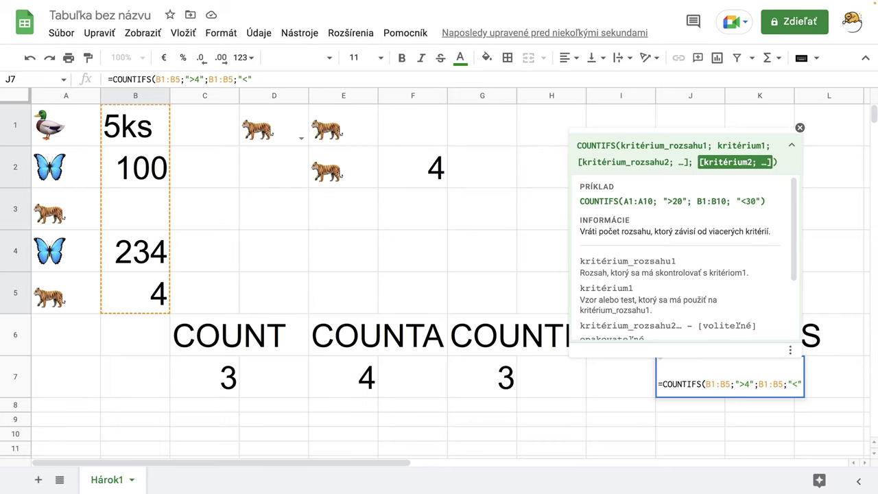
{"action": "type", "text": "100"}
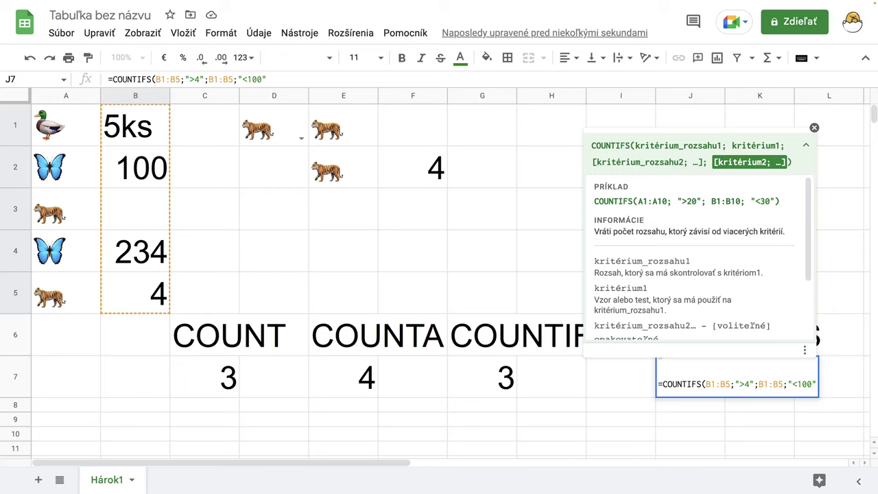
{"action": "key", "text": "Return"}
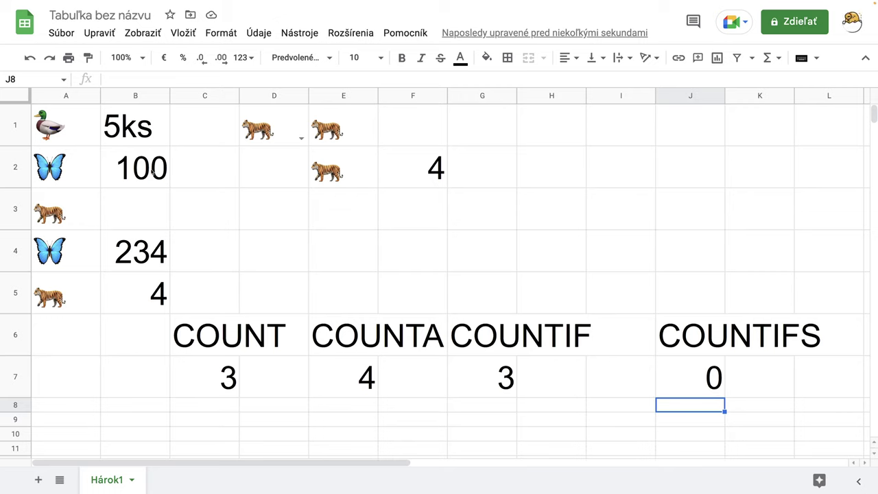
- Change the first butterfly's count in B2 to 67
{"action": "left_click", "coordinate": [704, 379]}
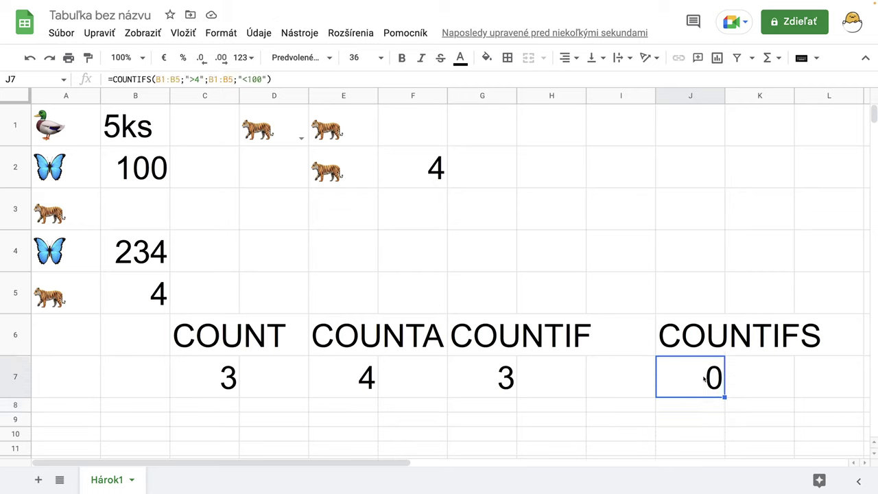
{"action": "left_click", "coordinate": [136, 173]}
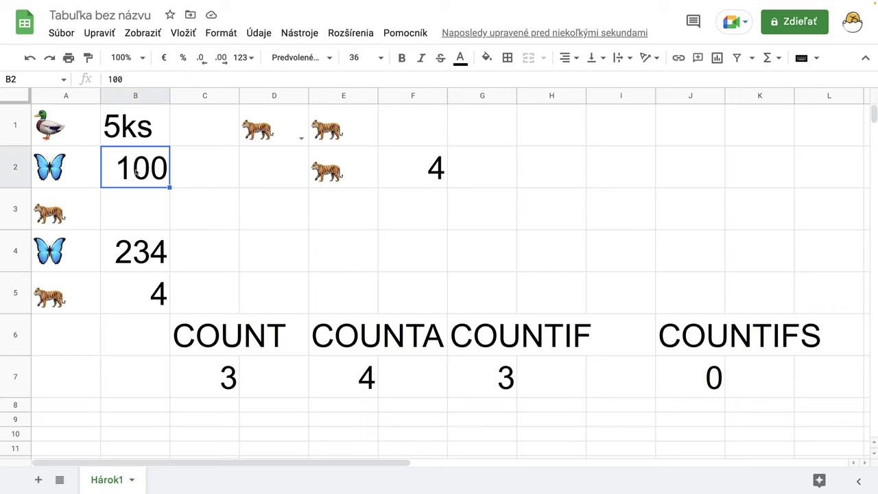
{"action": "type", "text": "67"}
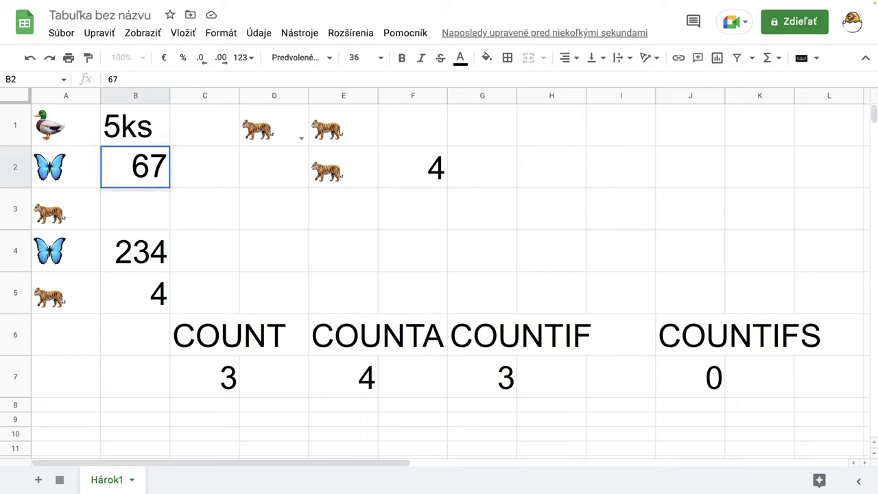
{"action": "key", "text": "Return"}
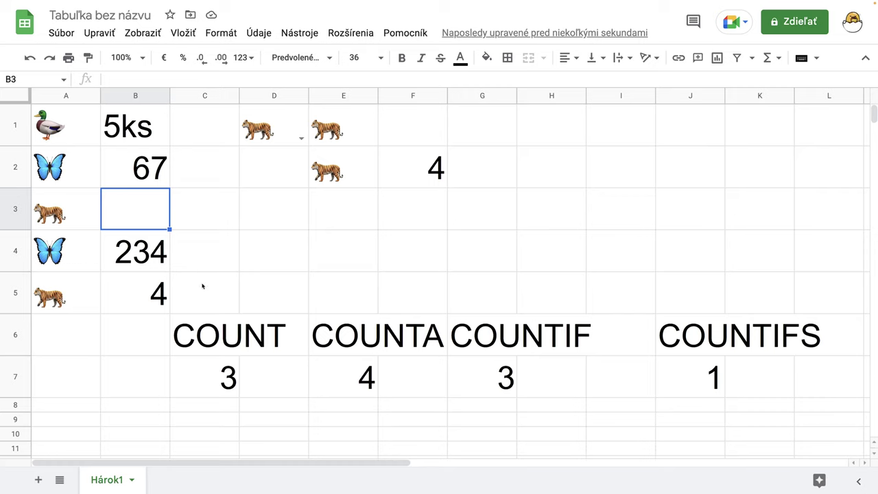
{"action": "left_click", "coordinate": [248, 336]}
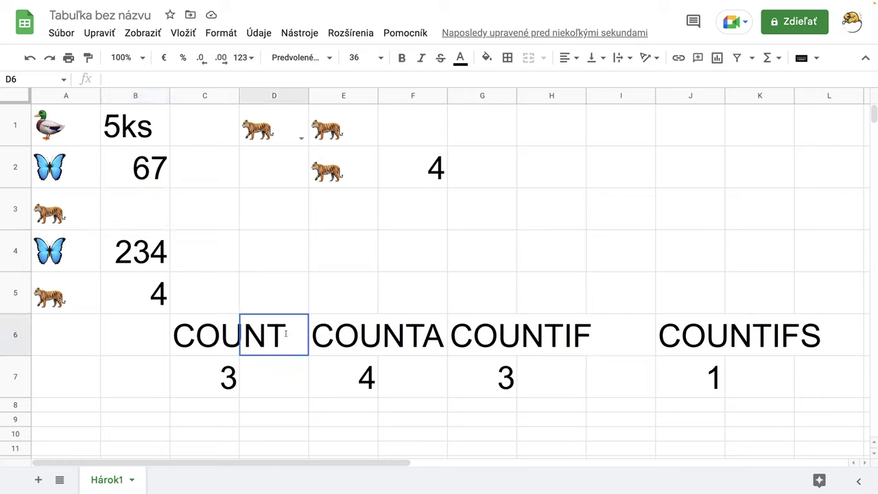
{"action": "double_click", "coordinate": [285, 335]}
{"action": "left_click", "coordinate": [238, 333]}
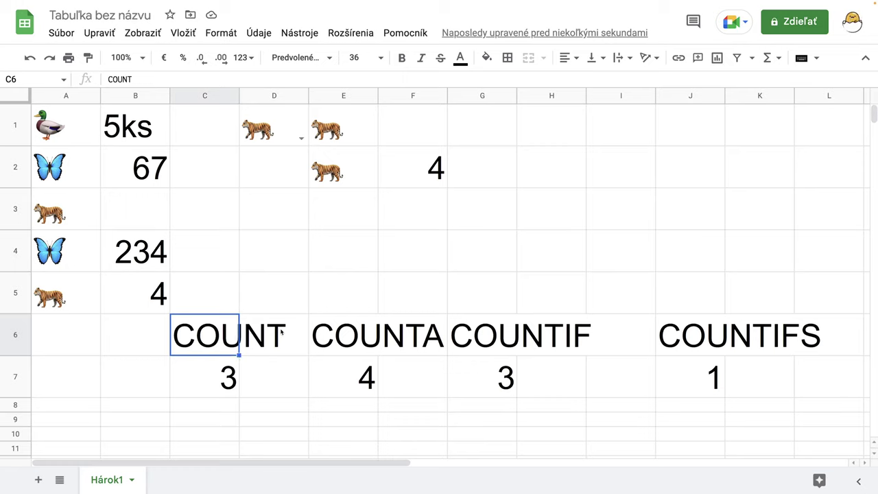
{"action": "left_click", "coordinate": [185, 410]}
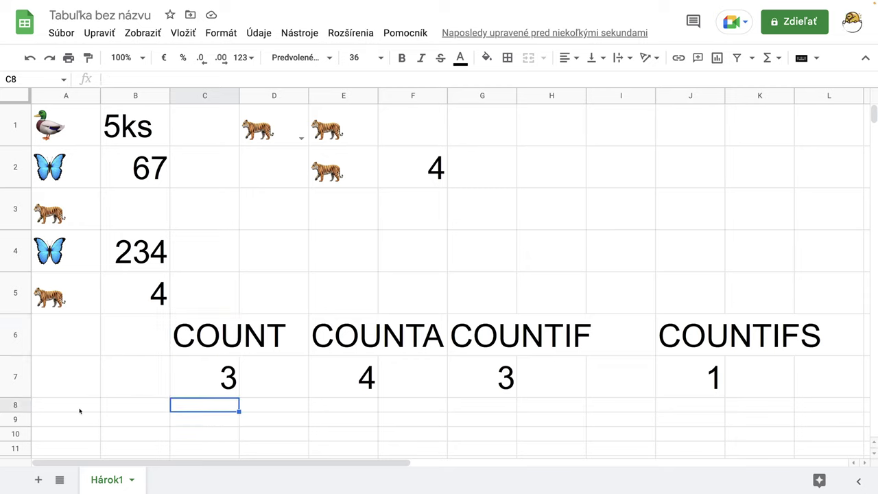
{"action": "left_click_drag", "start_coordinate": [53, 409], "coordinate": [826, 422]}
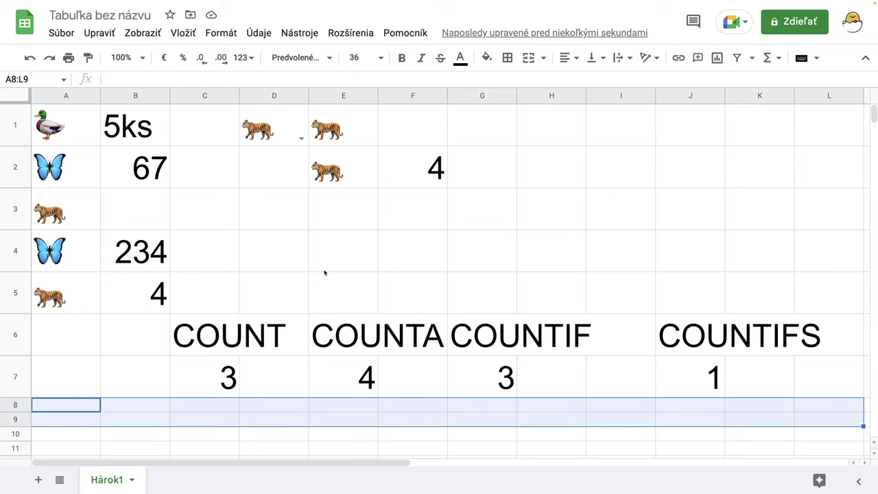
- Enter the label COUNTBLANK in cell A8, below the row of function results
{"action": "left_click", "coordinate": [57, 407]}
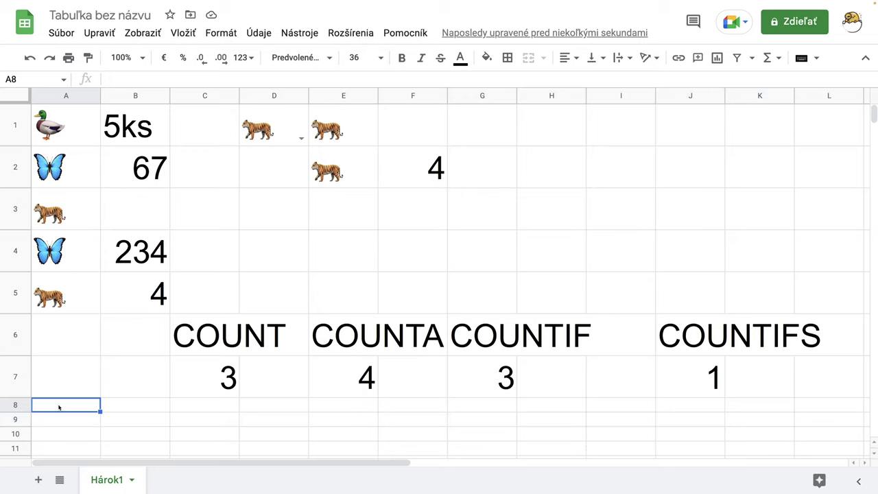
{"action": "type", "text": "COUN"}
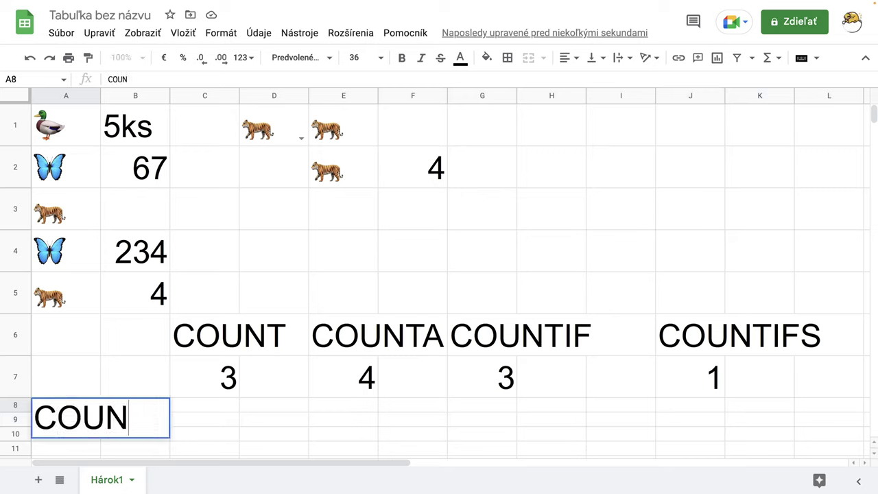
{"action": "type", "text": "TBLANK"}
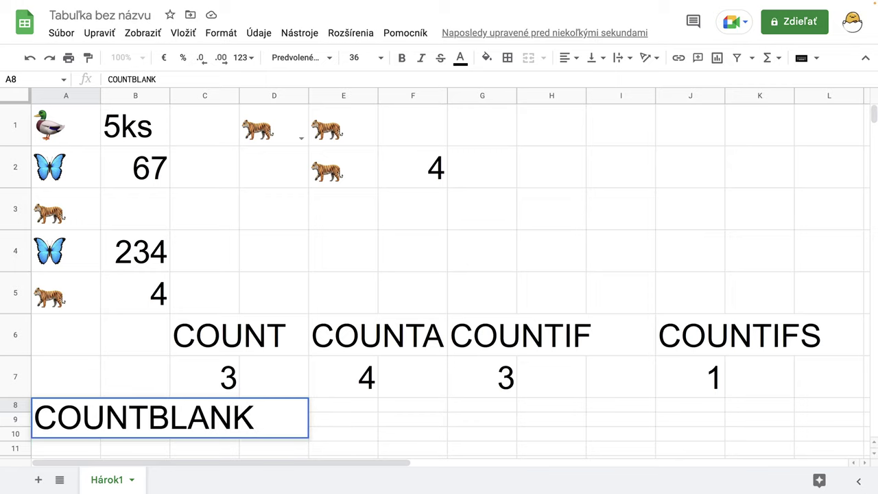
{"action": "key", "text": "Return"}
{"action": "scroll", "coordinate": [102, 362], "scroll_direction": "down", "scroll_amount": 1}
{"action": "scroll", "coordinate": [102, 362], "scroll_direction": "up", "scroll_amount": 1}
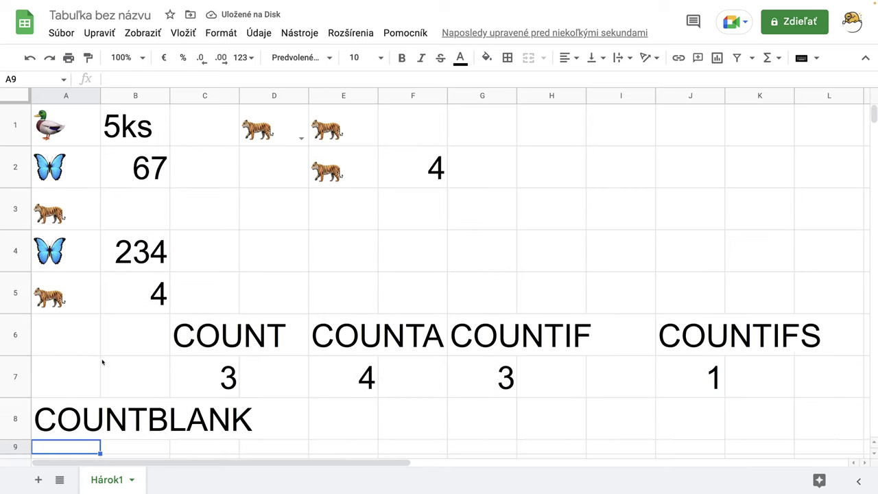
- Delete rows 6 and 7 containing the earlier function labels and their results
{"action": "left_click", "coordinate": [17, 336]}
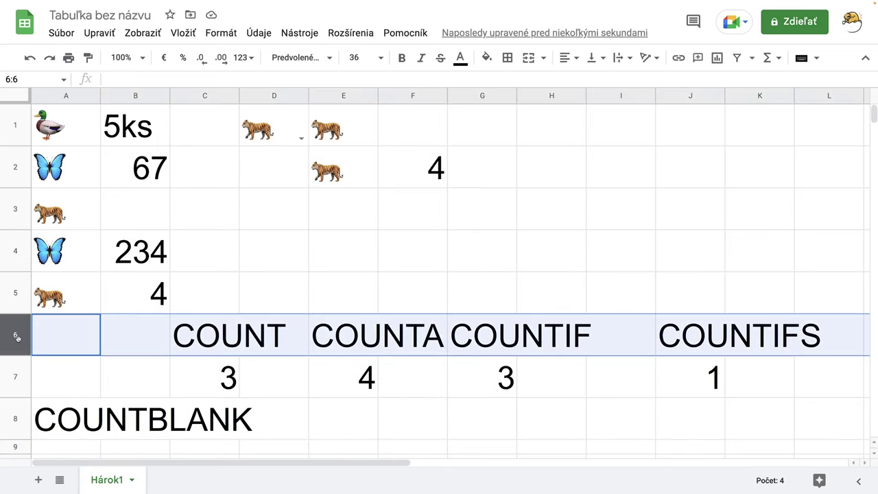
{"action": "left_click", "coordinate": [18, 370], "text": "shift"}
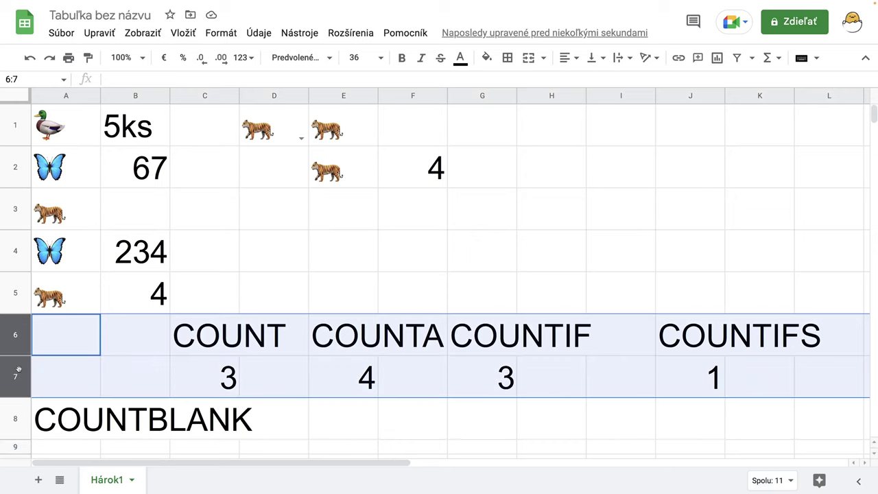
{"action": "right_click", "coordinate": [19, 345]}
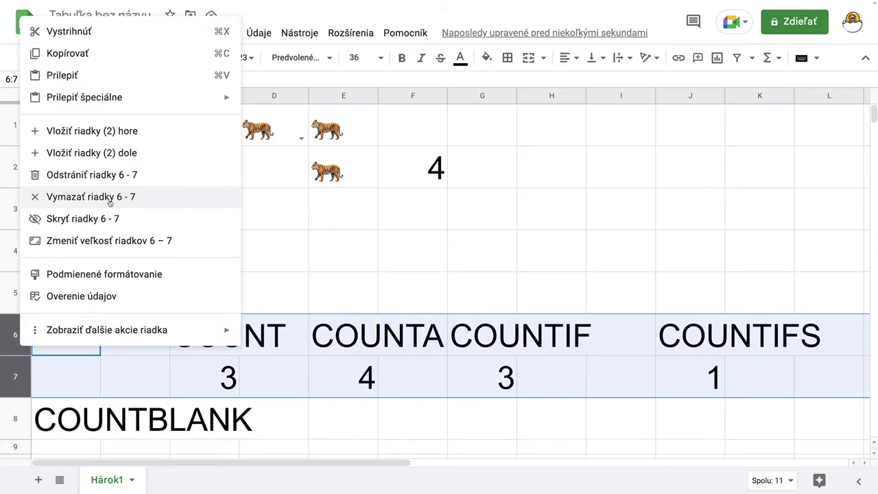
{"action": "left_click", "coordinate": [109, 177]}
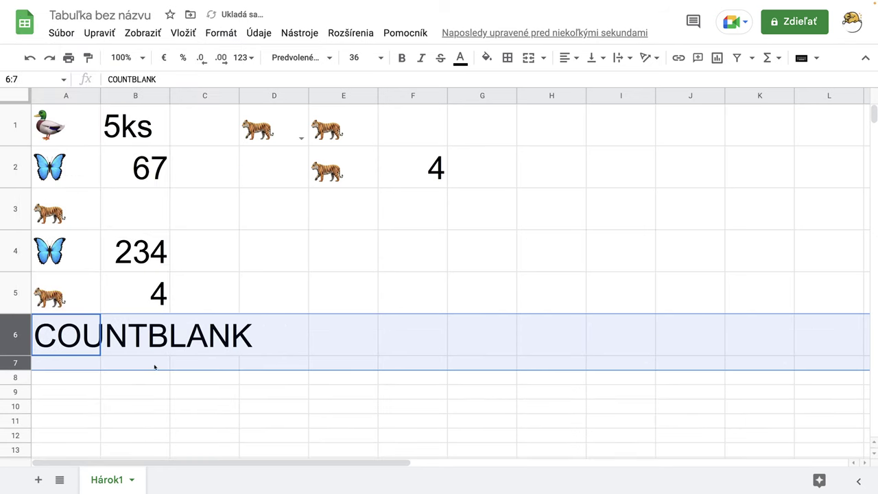
- Enter a COUNTBLANK formula over the range B1:B5 in cell A7, under the COUNTBLANK label
{"action": "left_click", "coordinate": [66, 363]}
{"action": "type", "text": "="}
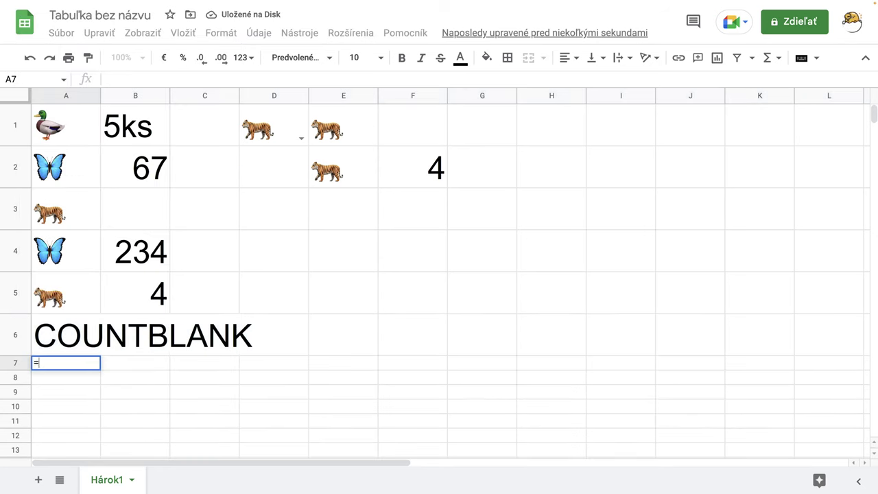
{"action": "type", "text": "coun"}
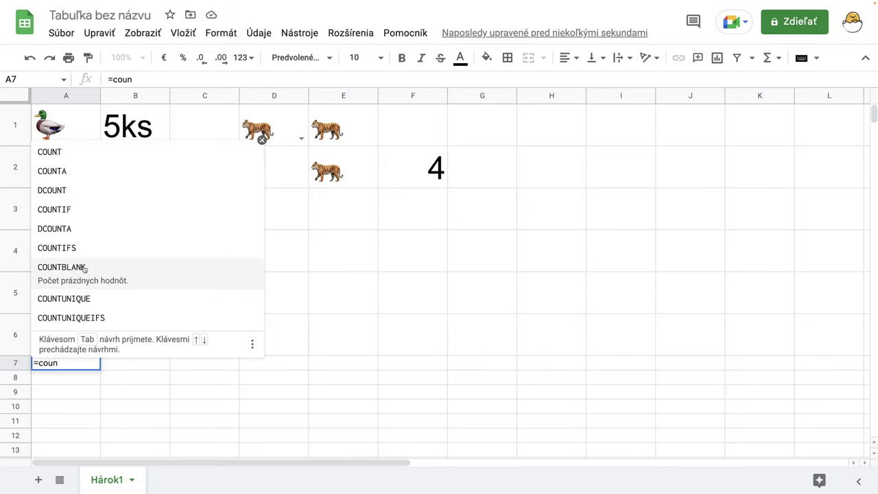
{"action": "left_click", "coordinate": [83, 268]}
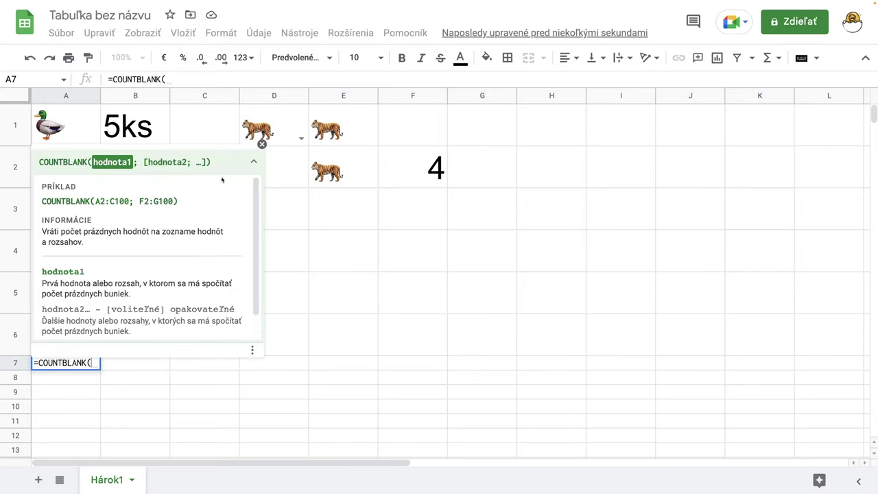
{"action": "left_click", "coordinate": [262, 144]}
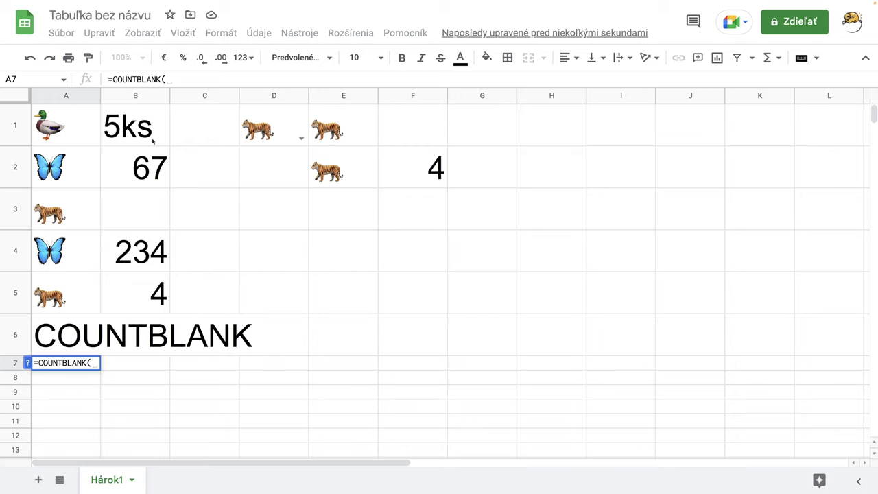
{"action": "left_click_drag", "start_coordinate": [149, 131], "coordinate": [152, 297]}
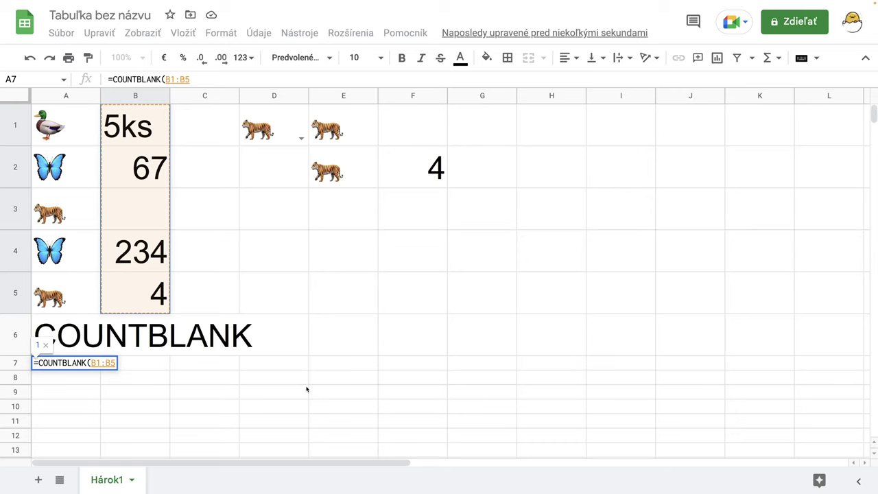
{"action": "key", "text": "Return"}
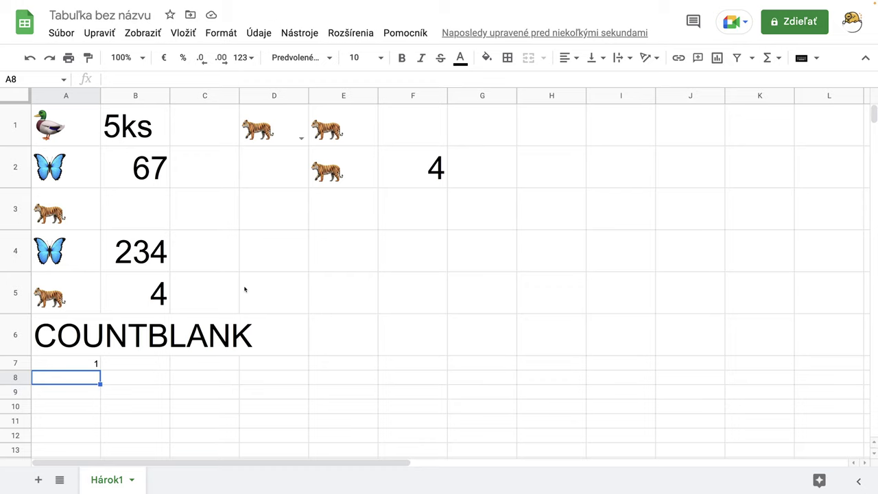
- Enter the label COUNTUNIQUE in cell E6, in the same row as the COUNTBLANK label
{"action": "left_click", "coordinate": [337, 342]}
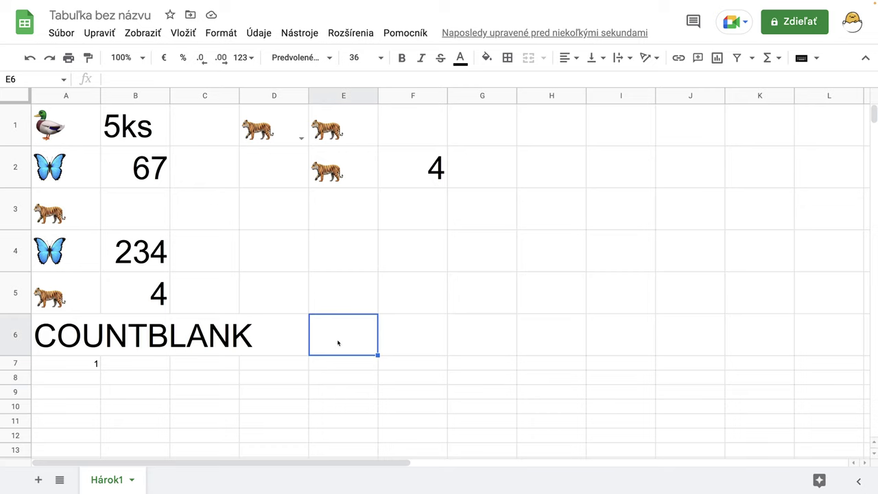
{"action": "type", "text": "COUN"}
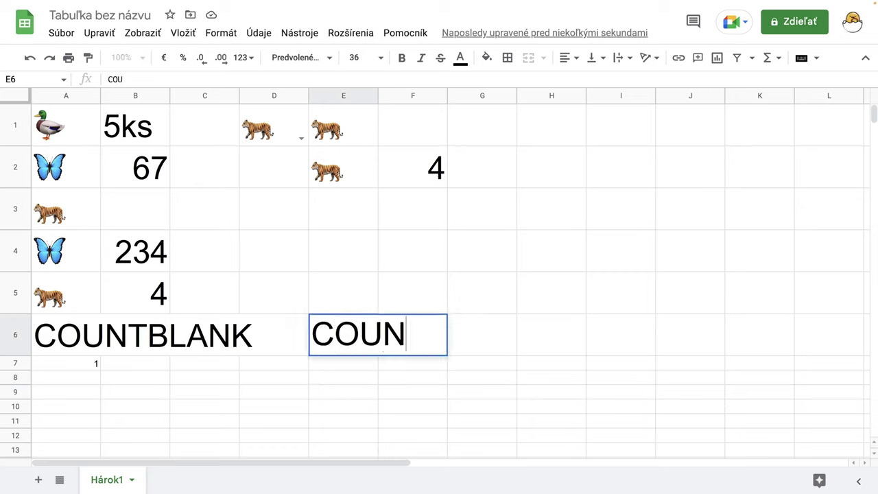
{"action": "type", "text": "TUN"}
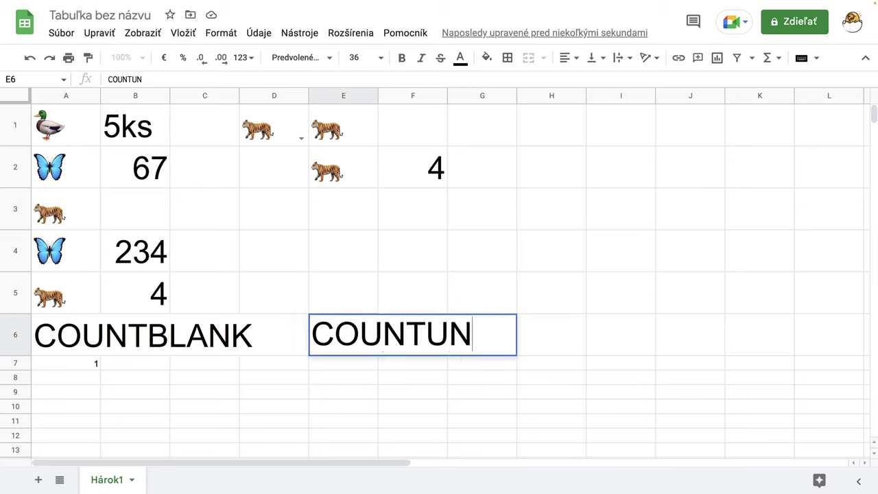
{"action": "type", "text": "I"}
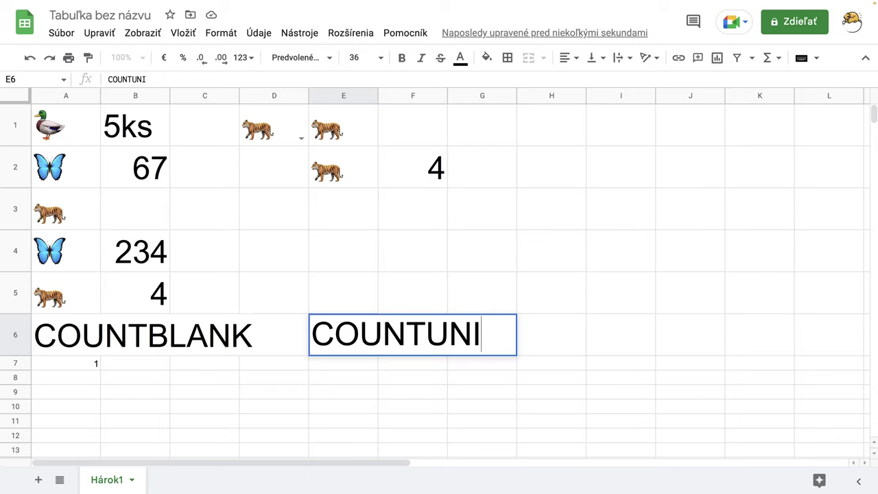
{"action": "type", "text": "QUE"}
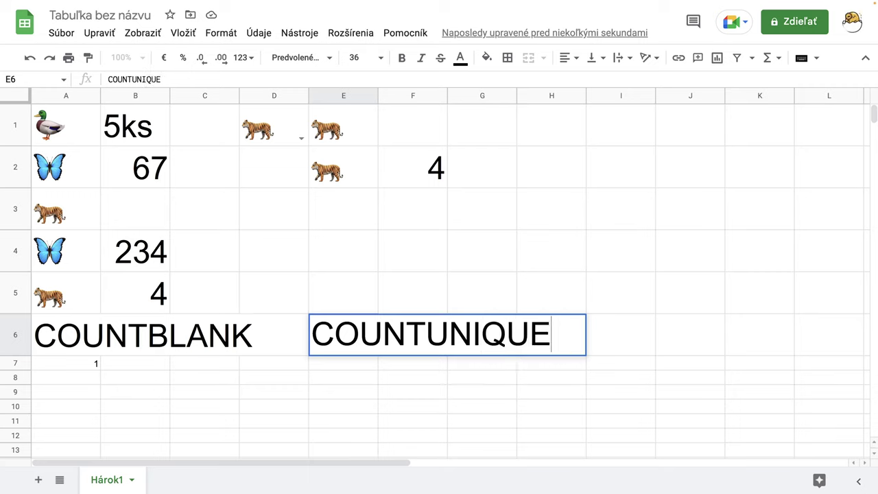
{"action": "key", "text": "Return"}
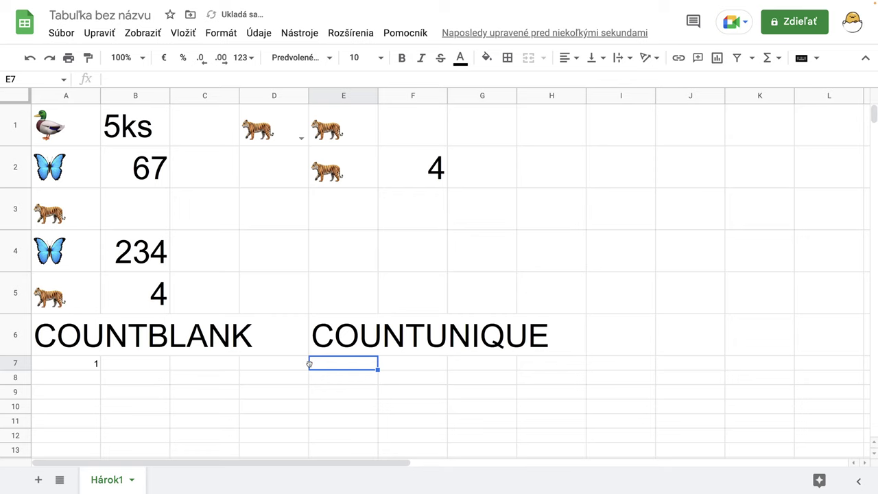
- Enter a COUNTUNIQUE formula over the animals in A1:A5 in cell E7, and clear the duck emoji from A1
{"action": "type", "text": "=count"}
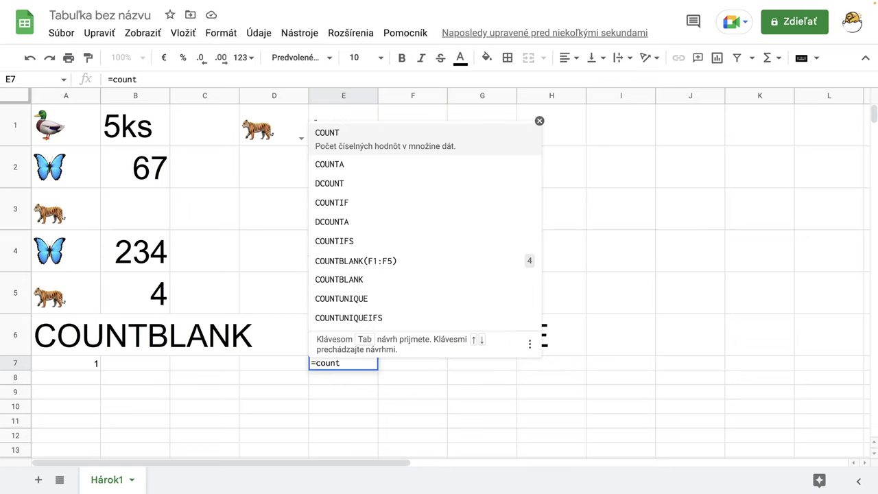
{"action": "left_click", "coordinate": [359, 288]}
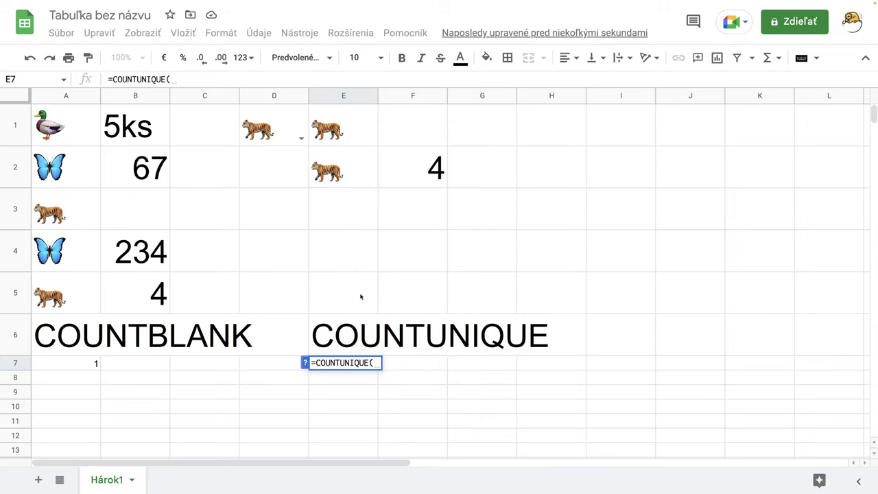
{"action": "left_click_drag", "start_coordinate": [79, 131], "coordinate": [70, 295]}
{"action": "key", "text": "Return"}
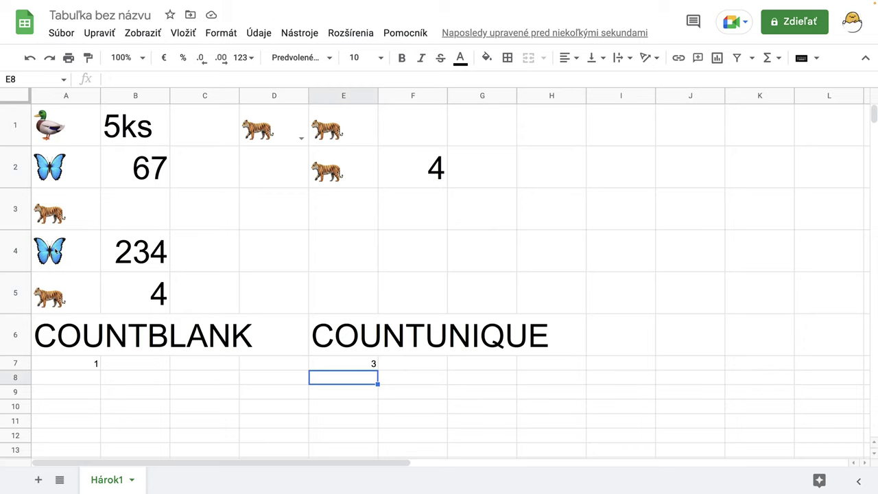
{"action": "left_click", "coordinate": [66, 134]}
{"action": "key", "text": "Delete"}
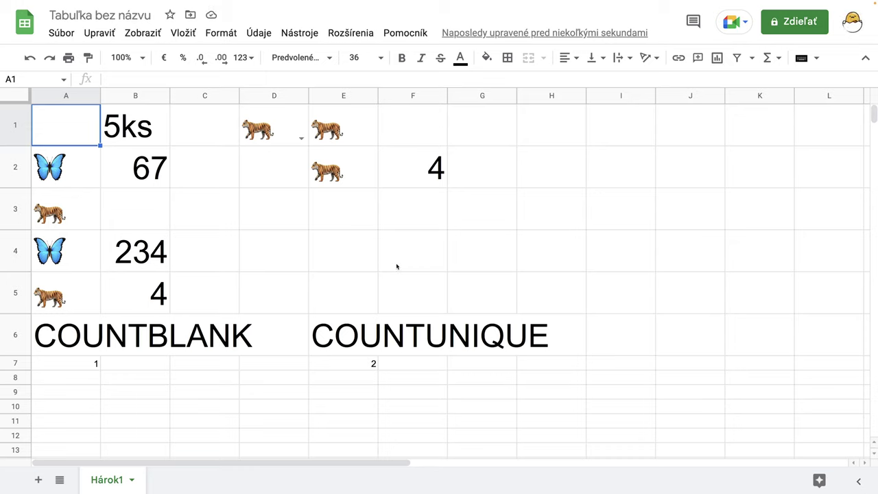
- Enter the label SUM in cell I6 and set its font size to 36
{"action": "left_click", "coordinate": [603, 346]}
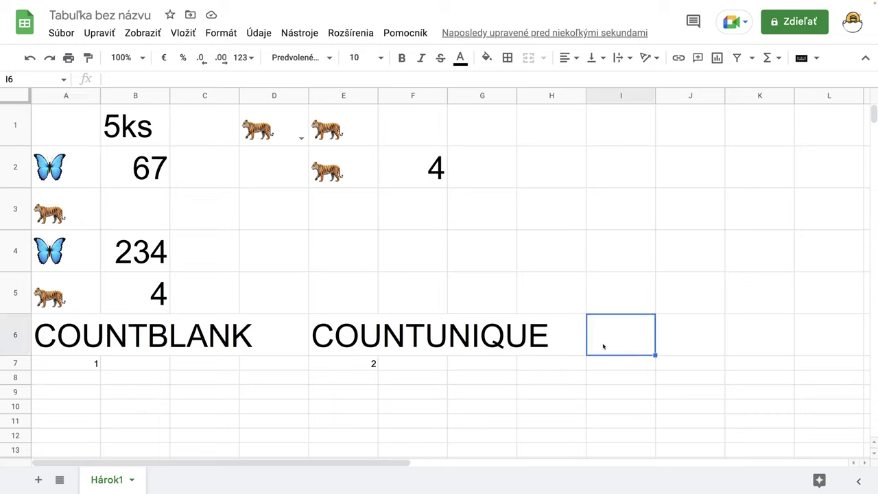
{"action": "type", "text": "s"}
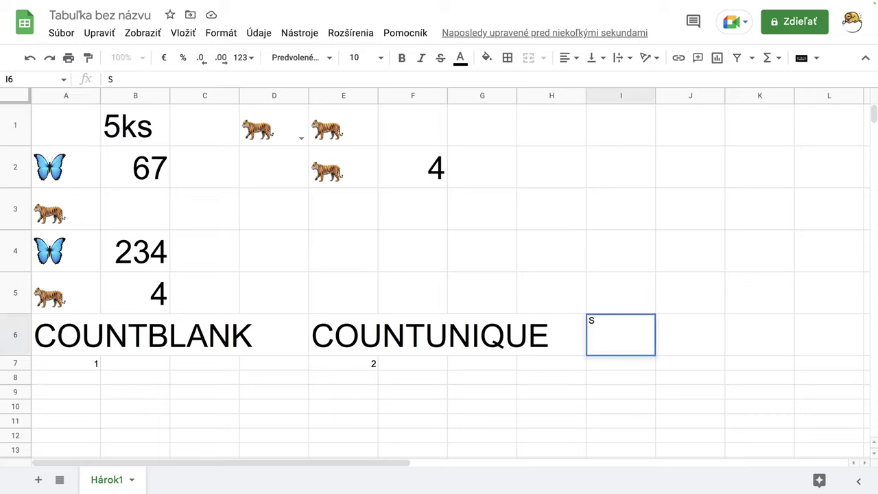
{"action": "type", "text": "UM"}
{"action": "key", "text": "Return"}
{"action": "left_click", "coordinate": [621, 349]}
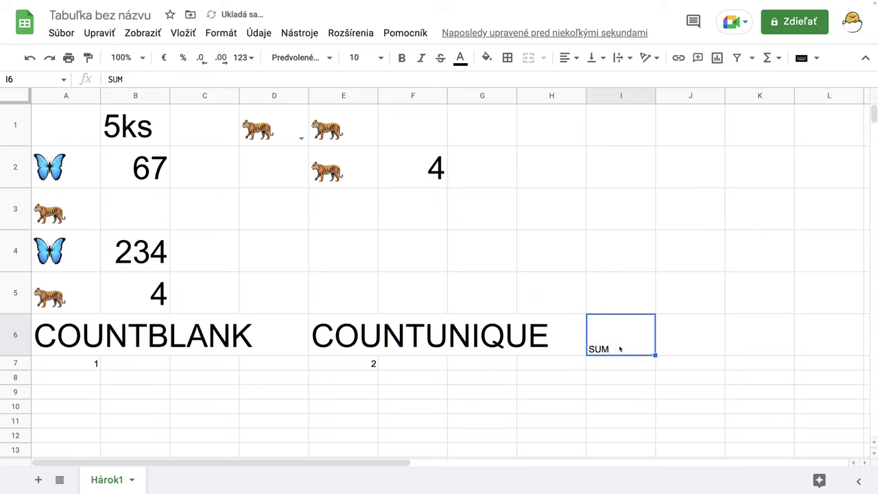
{"action": "left_click", "coordinate": [382, 59]}
{"action": "left_click", "coordinate": [356, 301]}
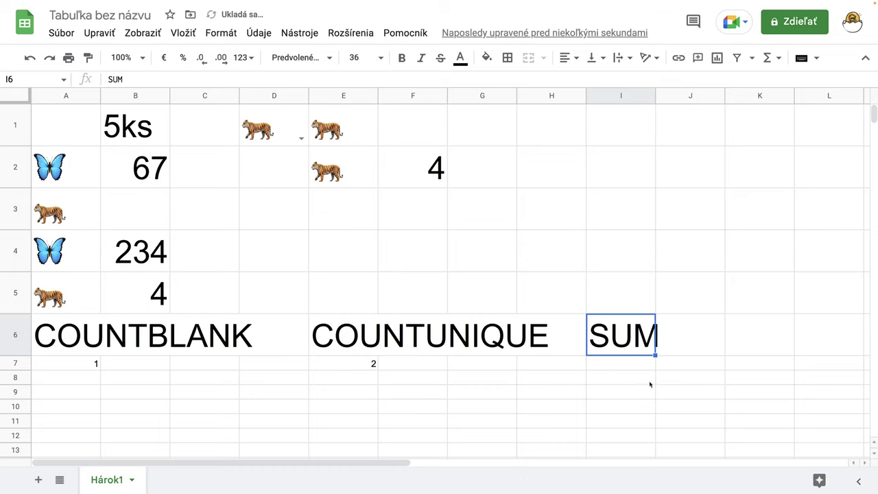
- Try to enter a SUM formula for the values in B1:B5 in cell I7
{"action": "left_click", "coordinate": [595, 367]}
{"action": "type", "text": "="}
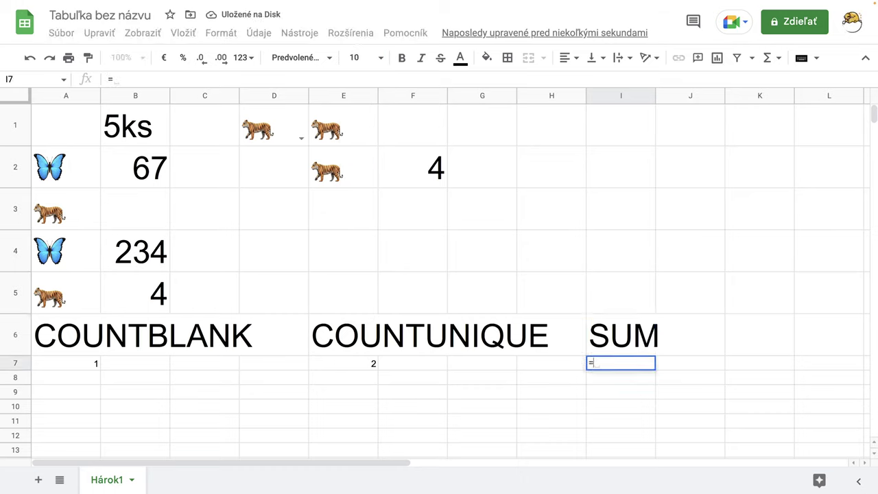
{"action": "type", "text": "sum"}
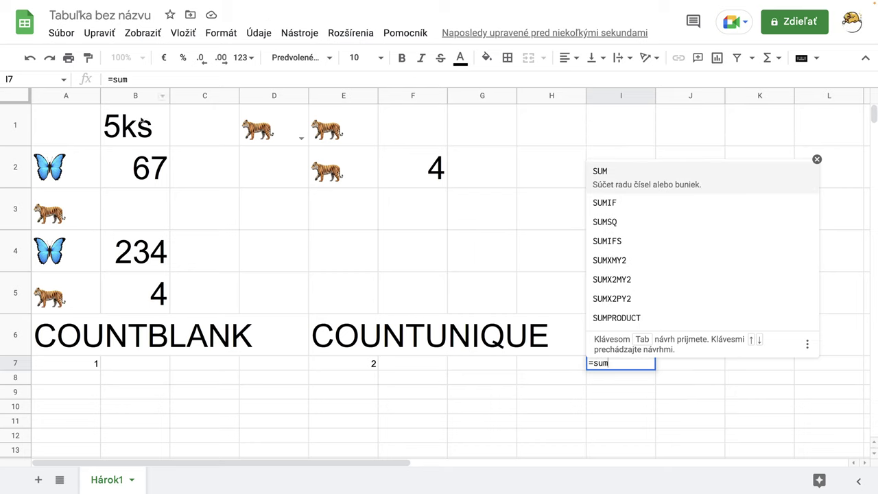
{"action": "left_click_drag", "start_coordinate": [142, 120], "coordinate": [144, 293]}
{"action": "key", "text": "Return"}
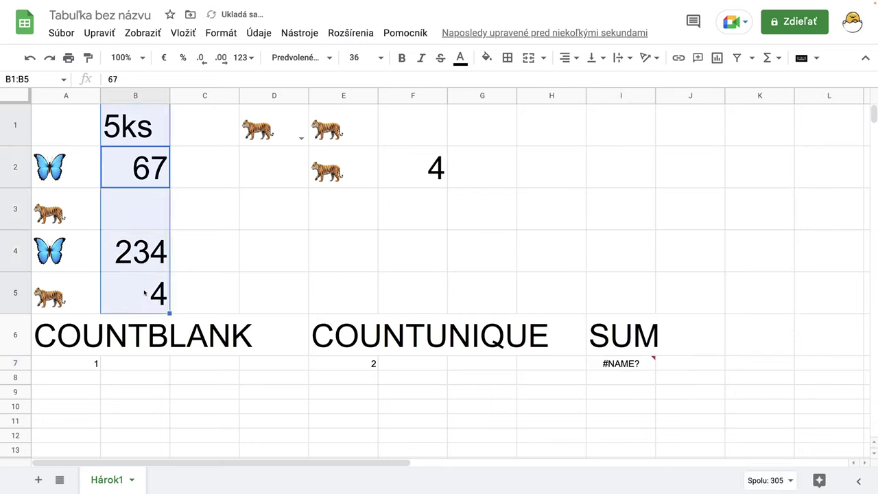
- Replace the content of I7 with a SUM function over the range B1:B5
{"action": "left_click", "coordinate": [621, 365]}
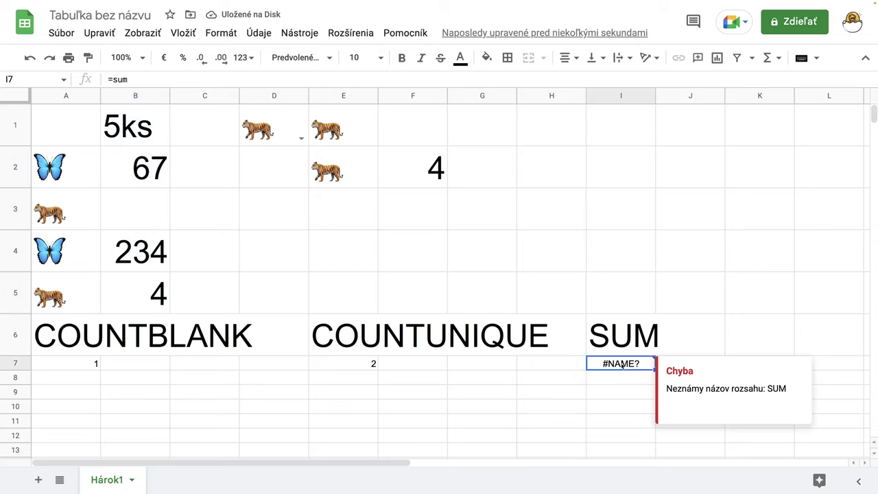
{"action": "type", "text": "=sum"}
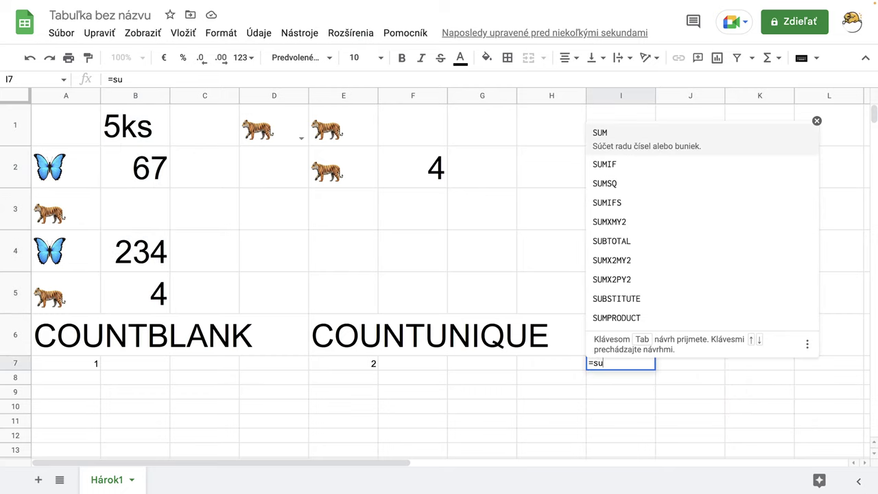
{"action": "left_click", "coordinate": [598, 171]}
{"action": "left_click_drag", "start_coordinate": [152, 132], "coordinate": [151, 286]}
{"action": "key", "text": "Return"}
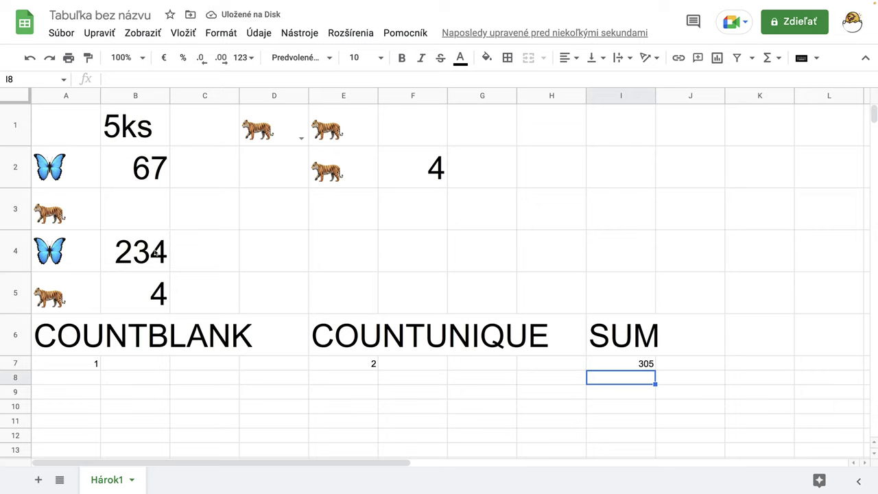
- Change the first butterfly's count in B2 to 6
{"action": "left_click", "coordinate": [152, 177]}
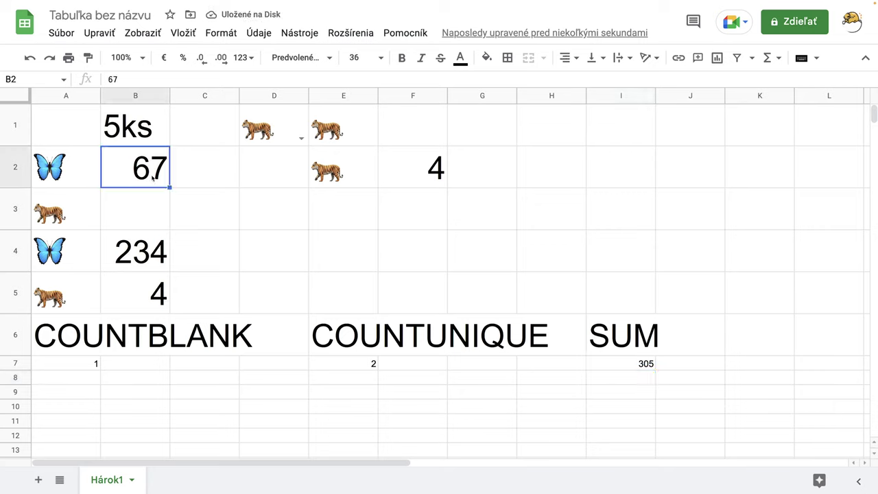
{"action": "key", "text": "F2"}
{"action": "key", "text": "BackSpace"}
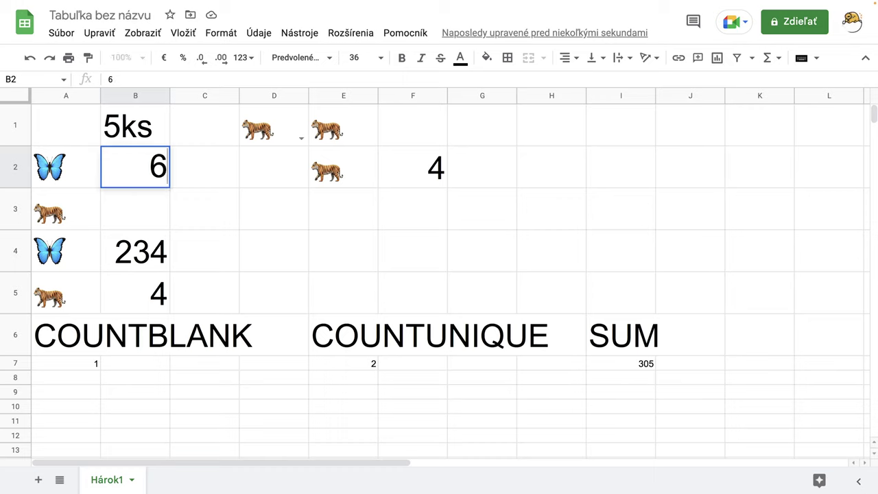
{"action": "key", "text": "Return"}
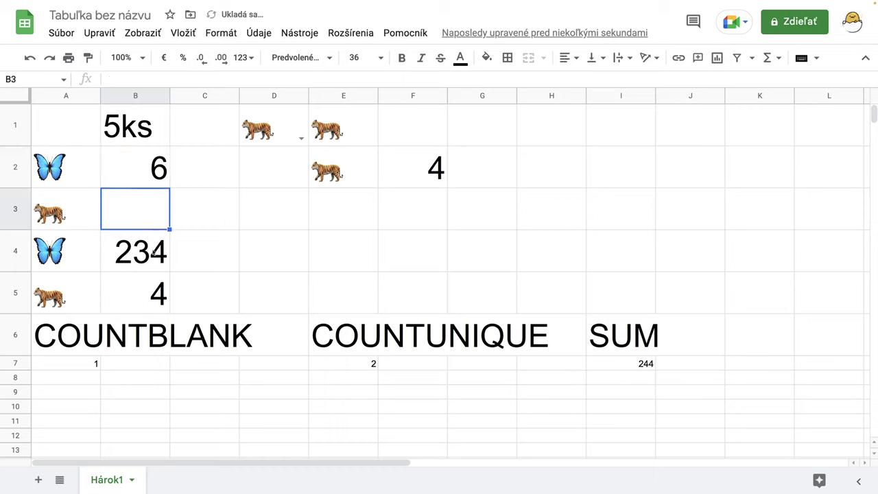
- Set the font size of the formula results in row 7 to 36
{"action": "left_click", "coordinate": [20, 363]}
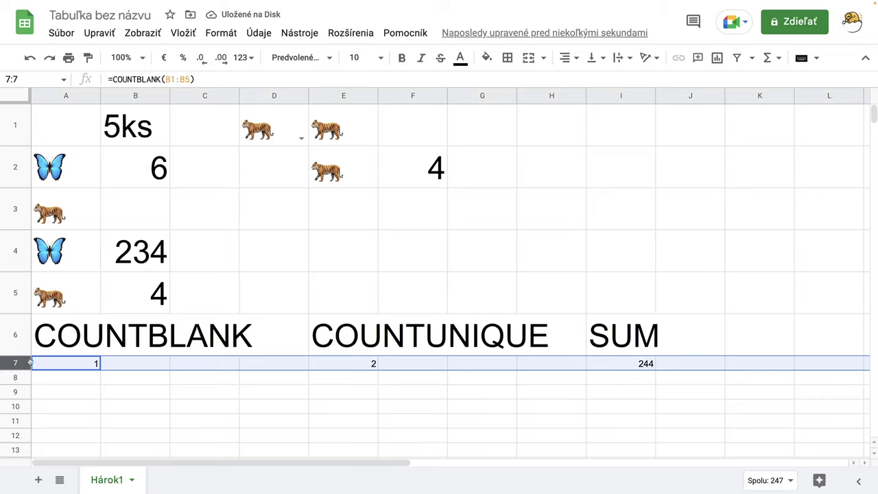
{"action": "left_click", "coordinate": [381, 60]}
{"action": "left_click", "coordinate": [358, 302]}
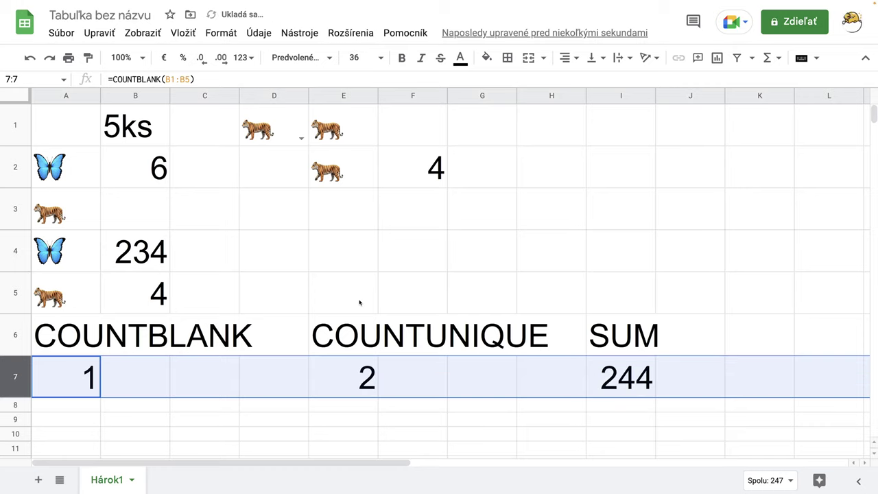